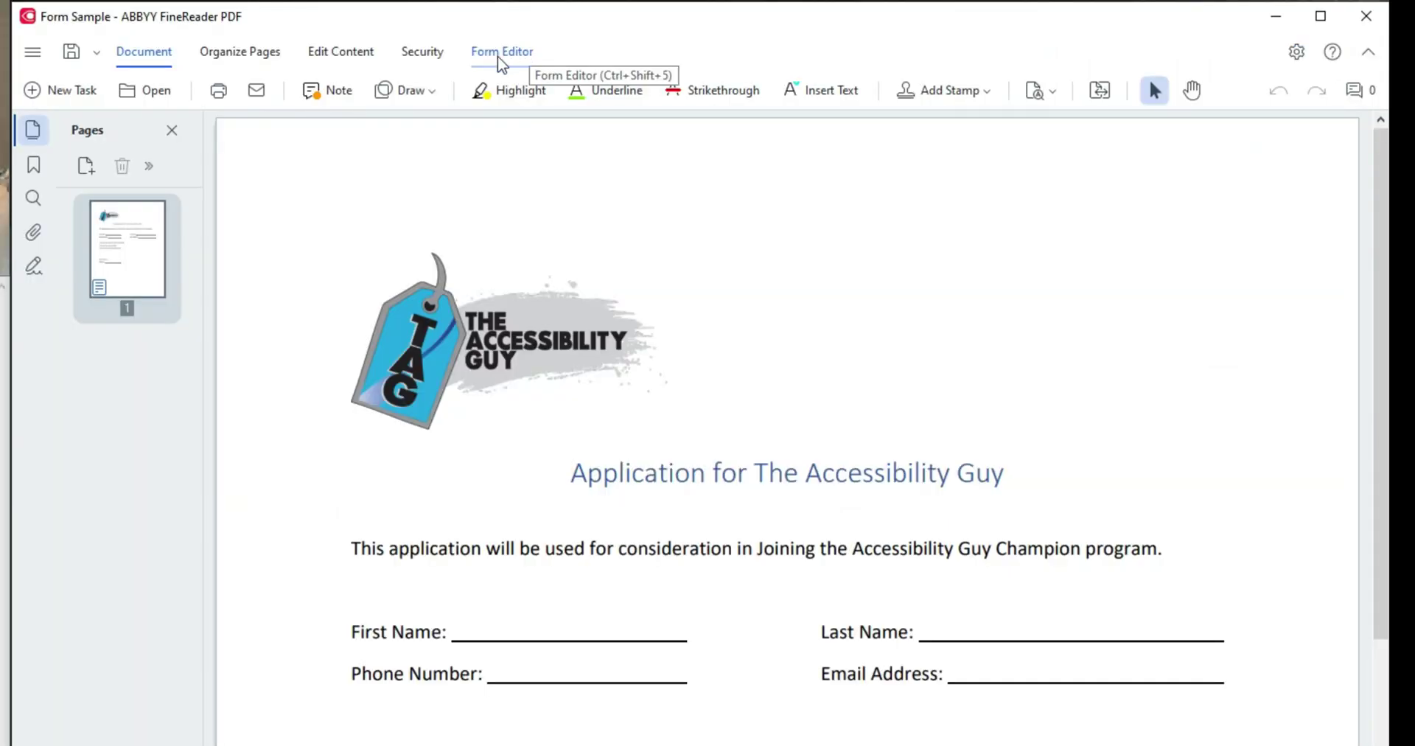
Switch to the Form Editor tab so the form-field editing toolbar is showing
click(498, 54)
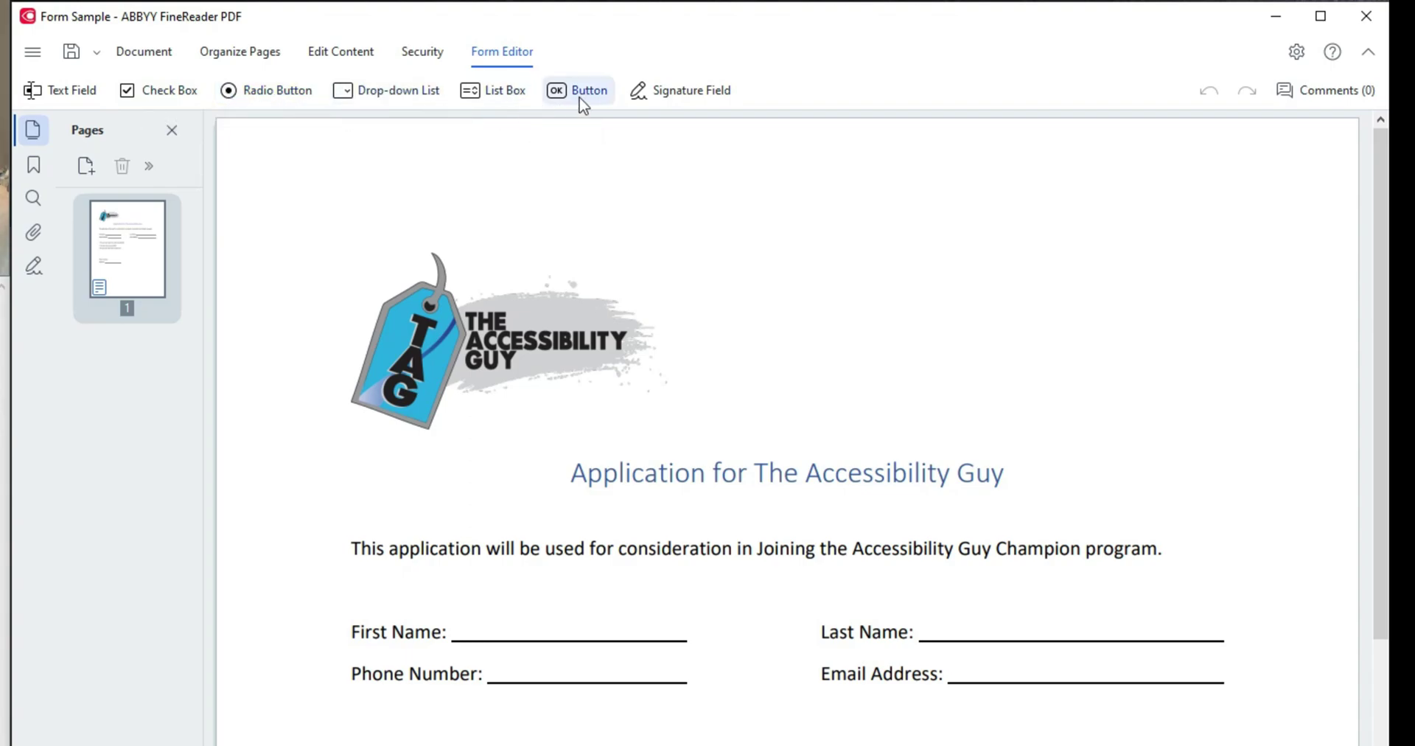
Place a text field beside First Name and narrow it to fit the line
click(74, 92)
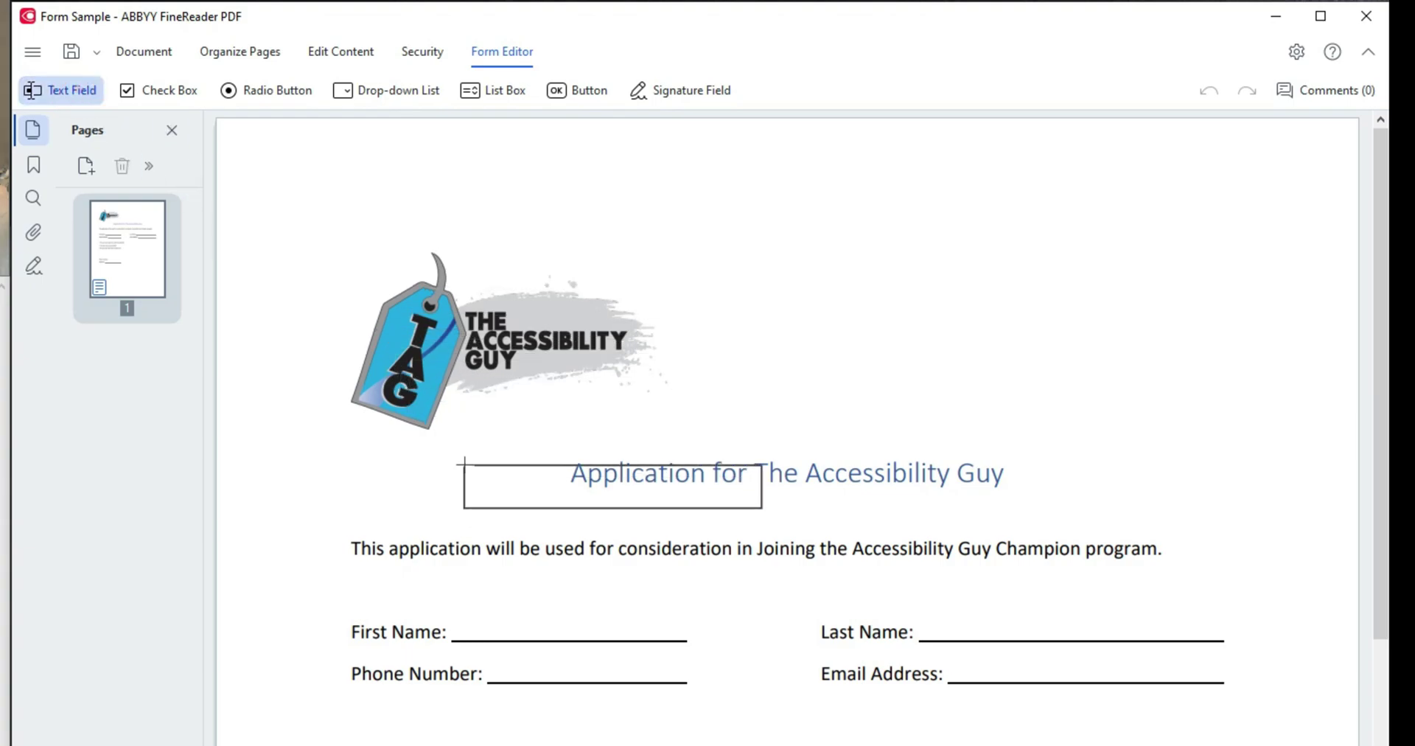
click(448, 596)
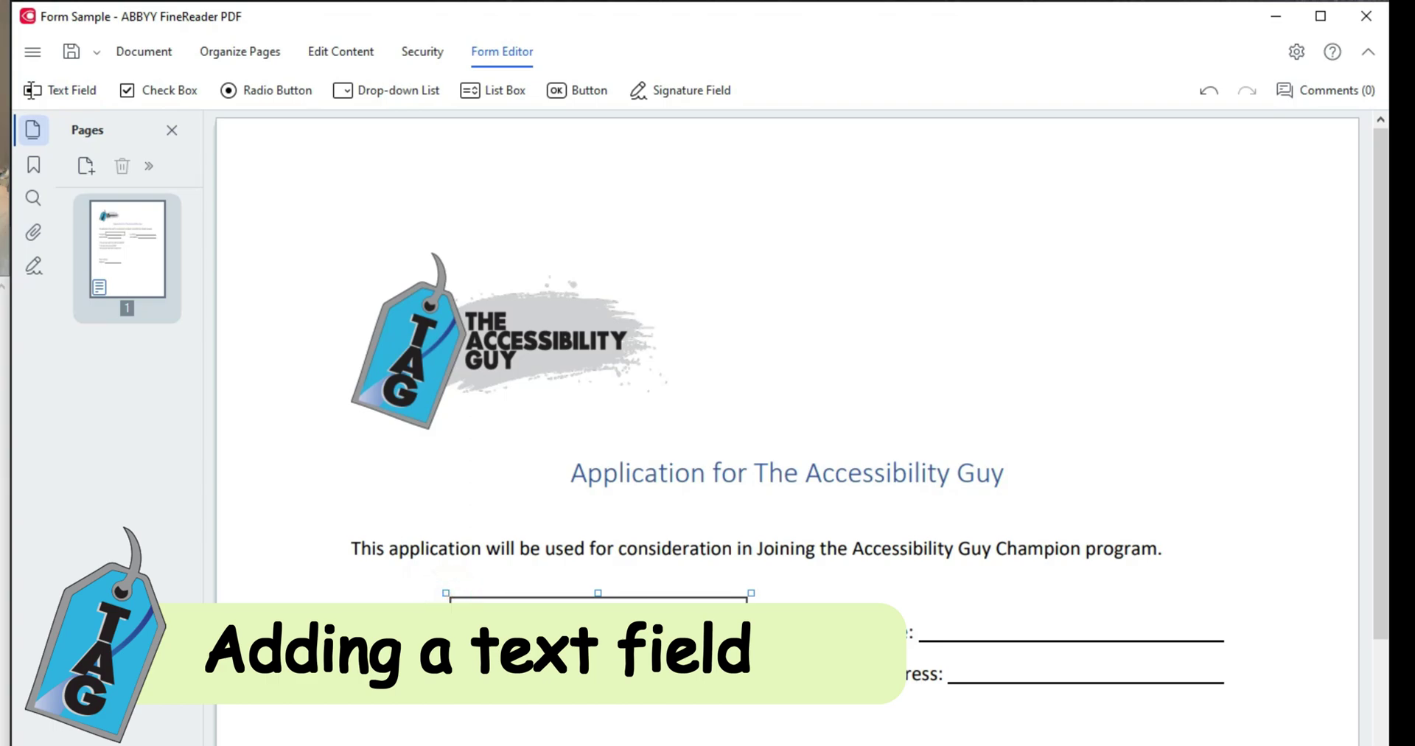
drag(750, 616, 695, 618)
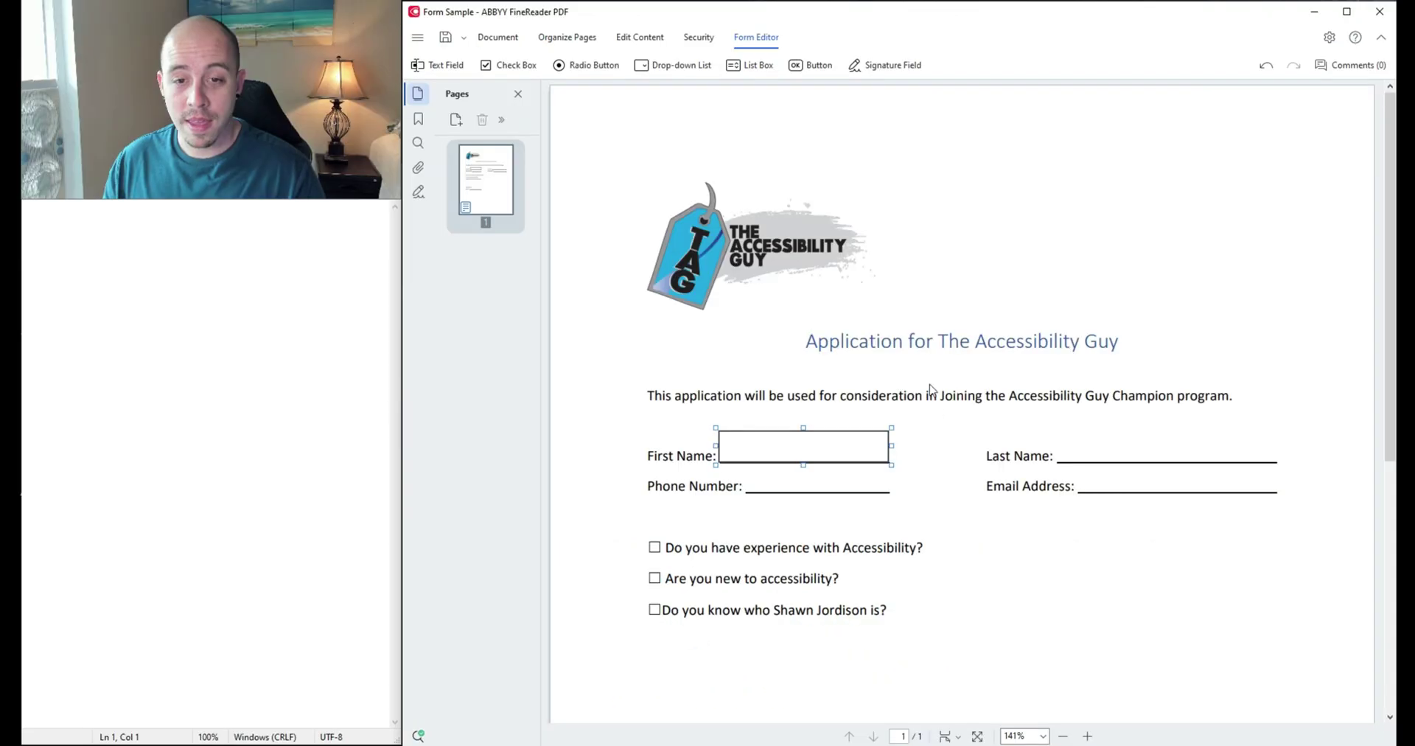
Name the field FirstName with tooltip 'Please enter your First Name', keeping plain Text format
right_click(822, 440)
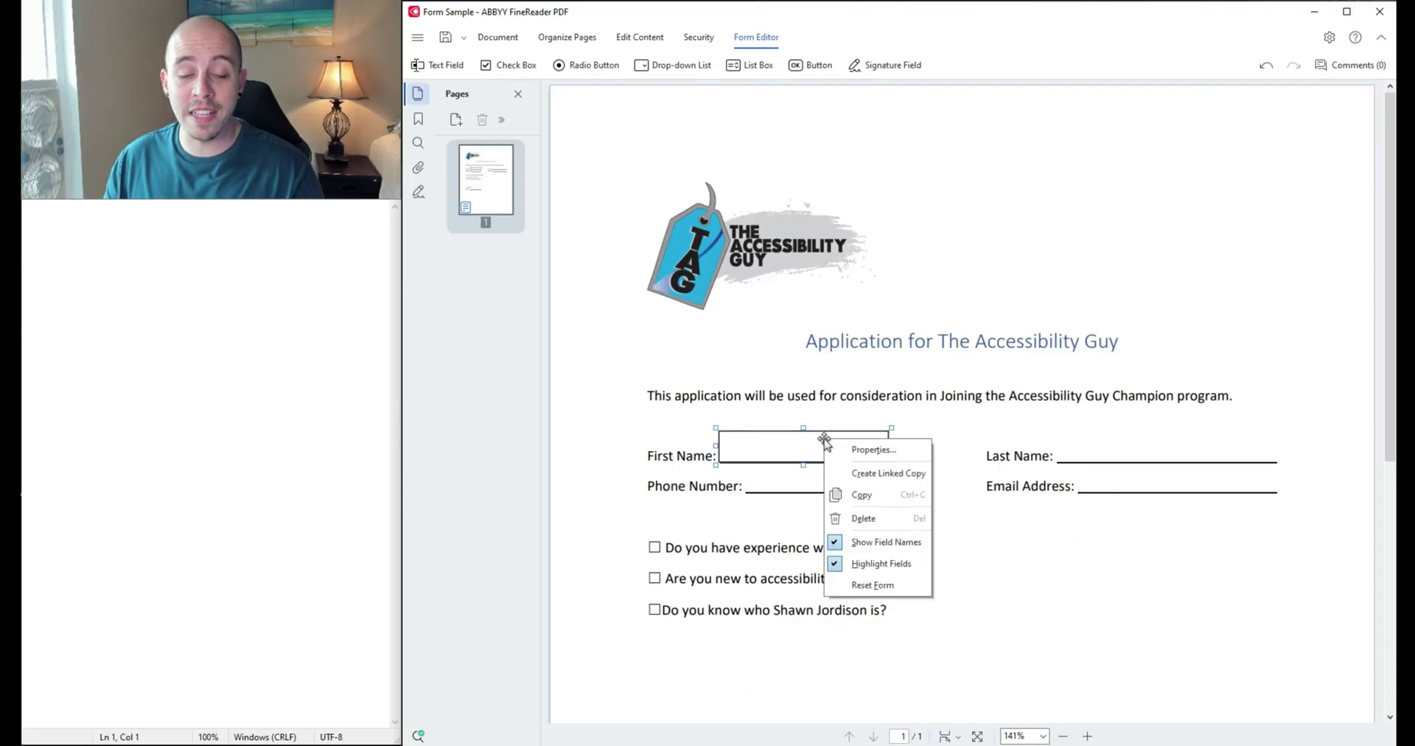
click(887, 447)
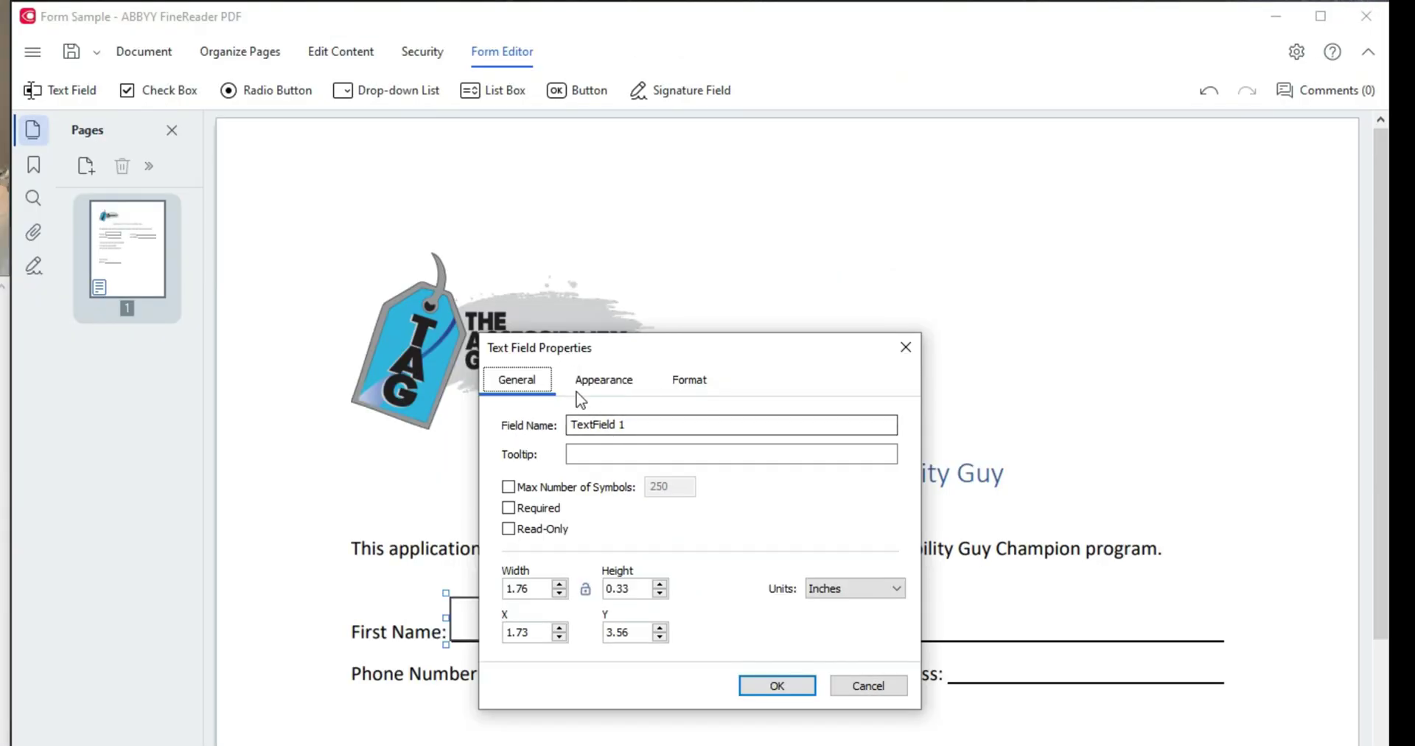
drag(566, 361, 591, 153)
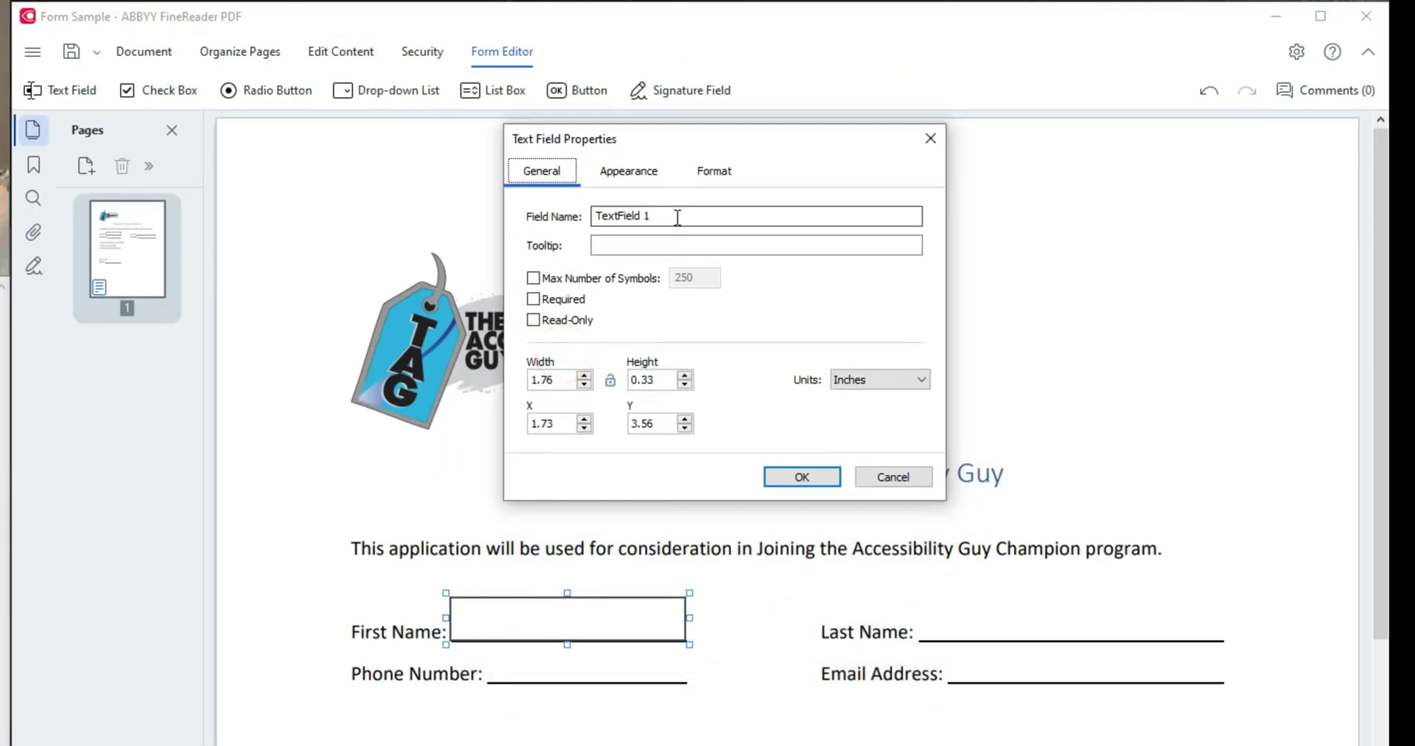
drag(675, 216, 546, 204)
text(FirstName)
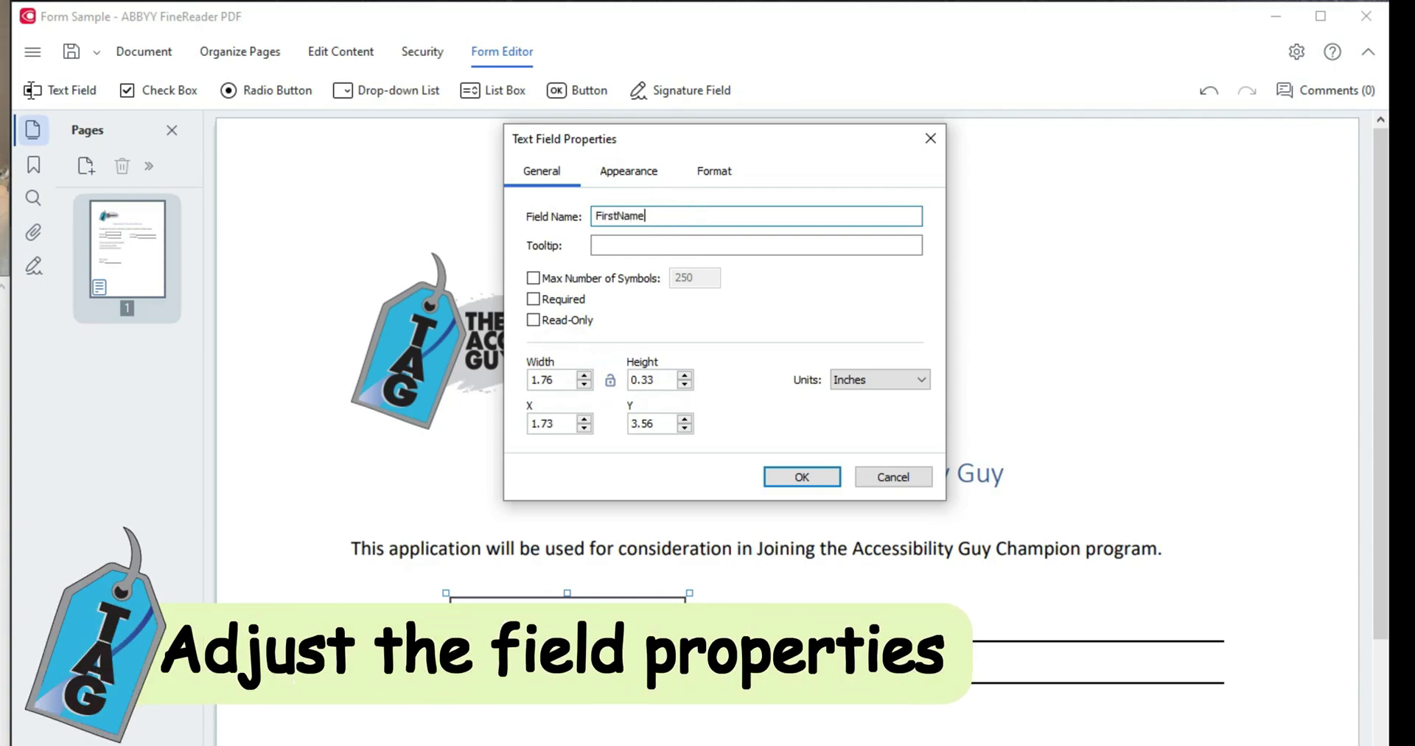
click(682, 241)
text(Pl)
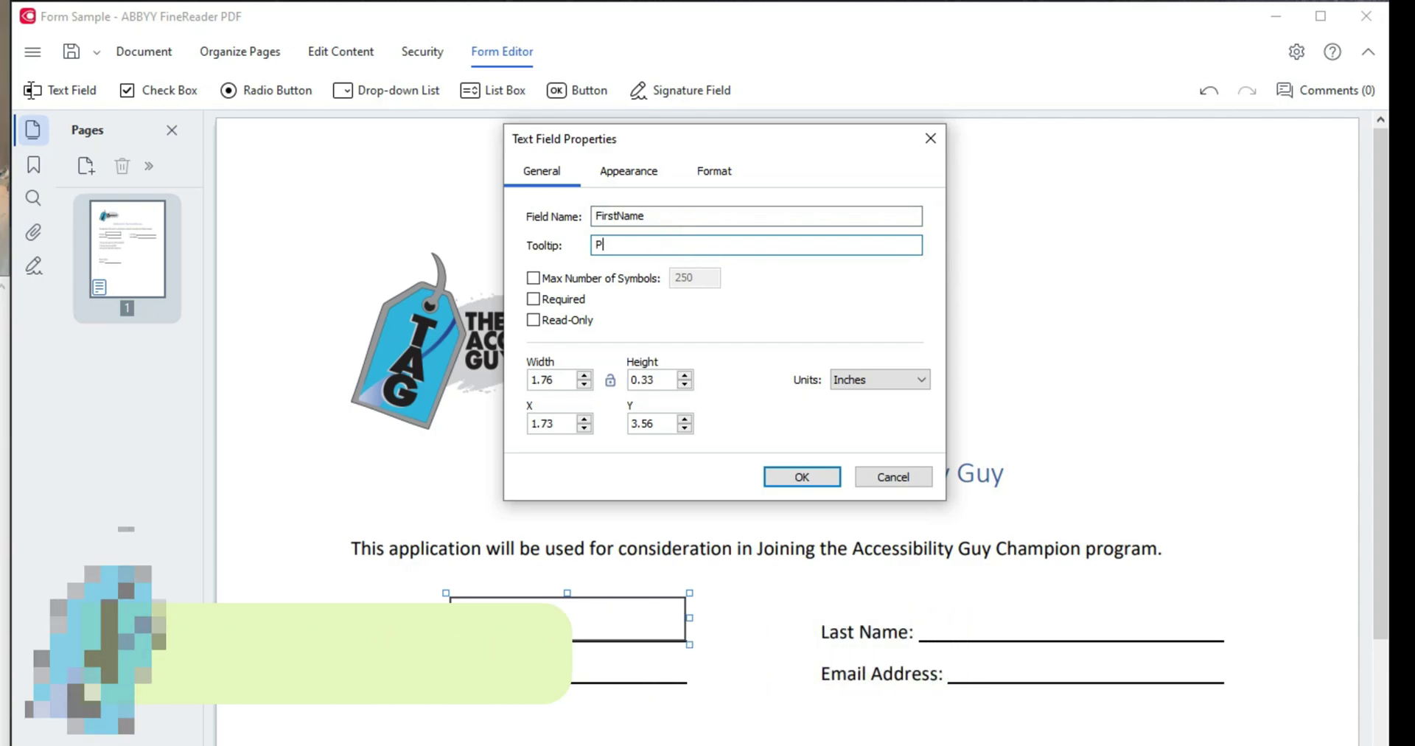
text(ease enter your First Name)
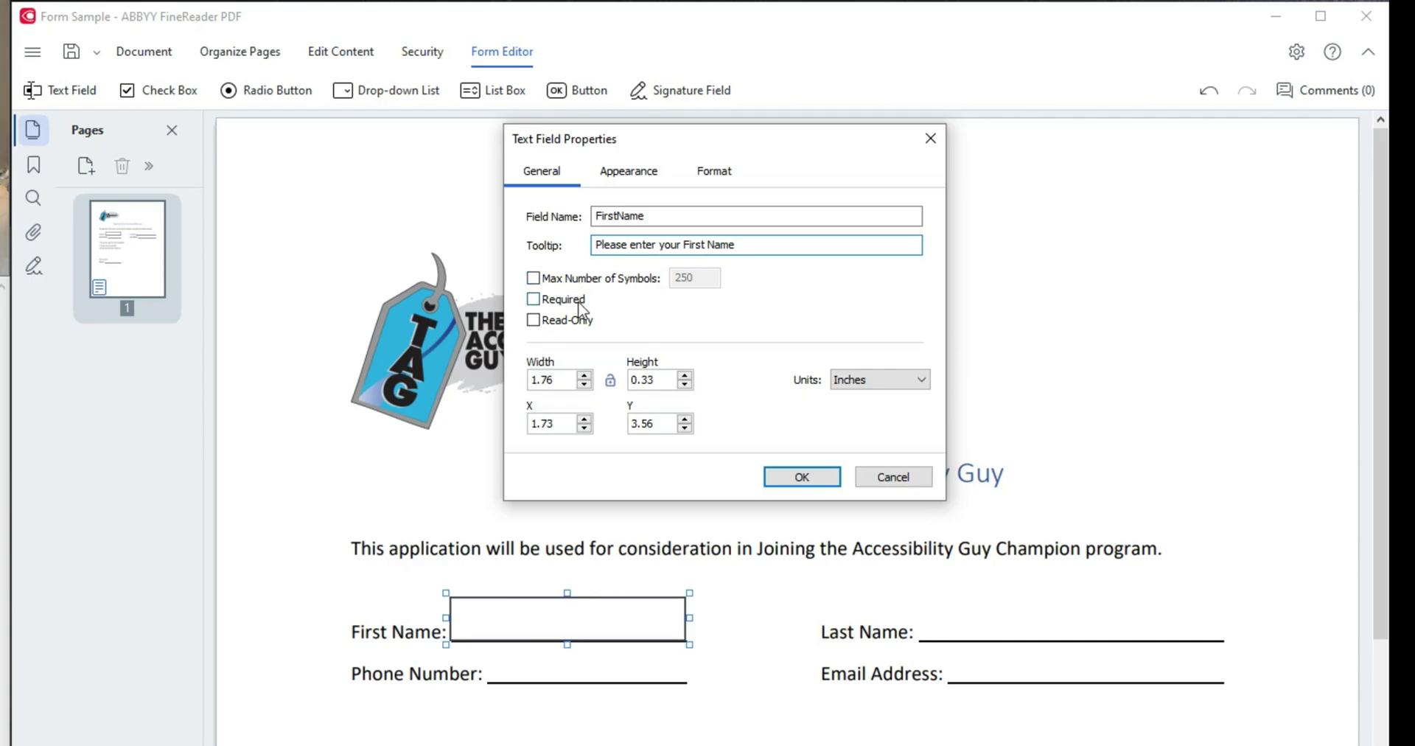
click(638, 175)
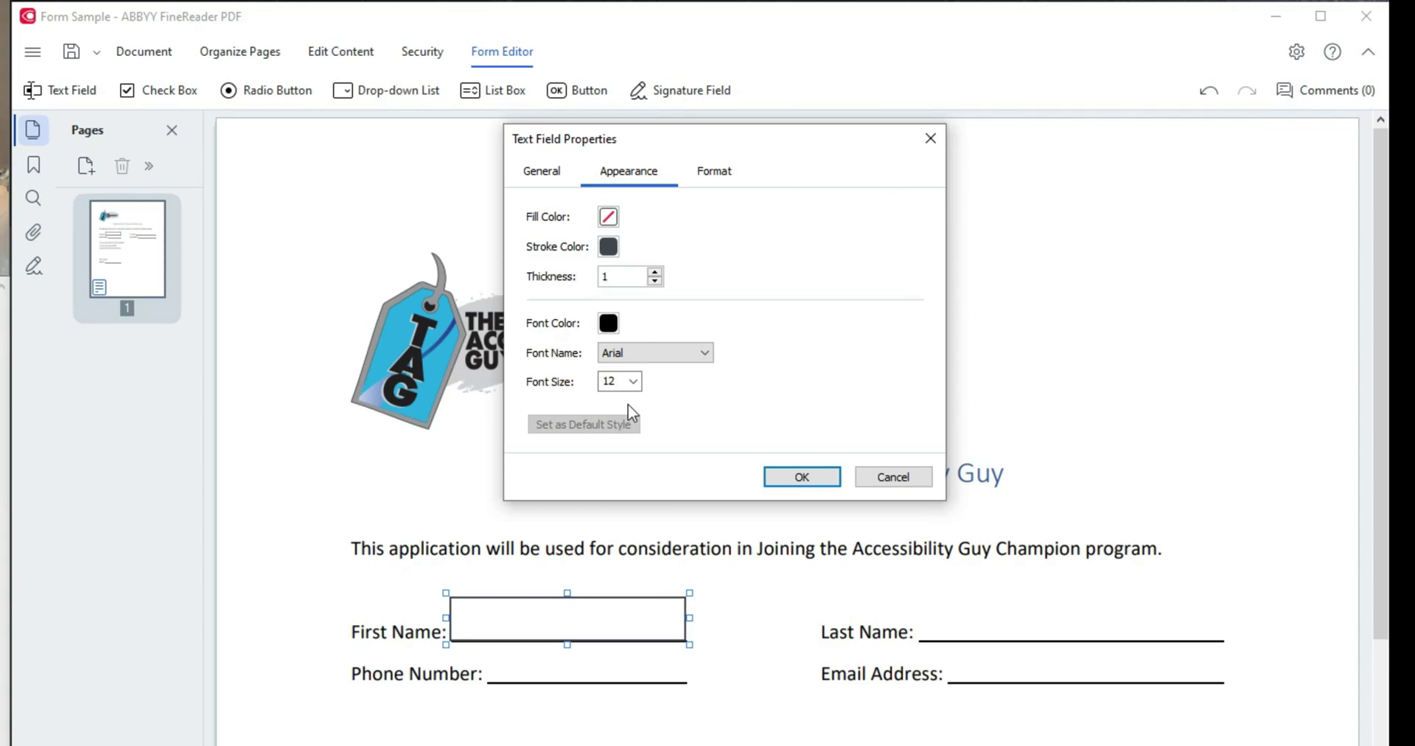
click(712, 173)
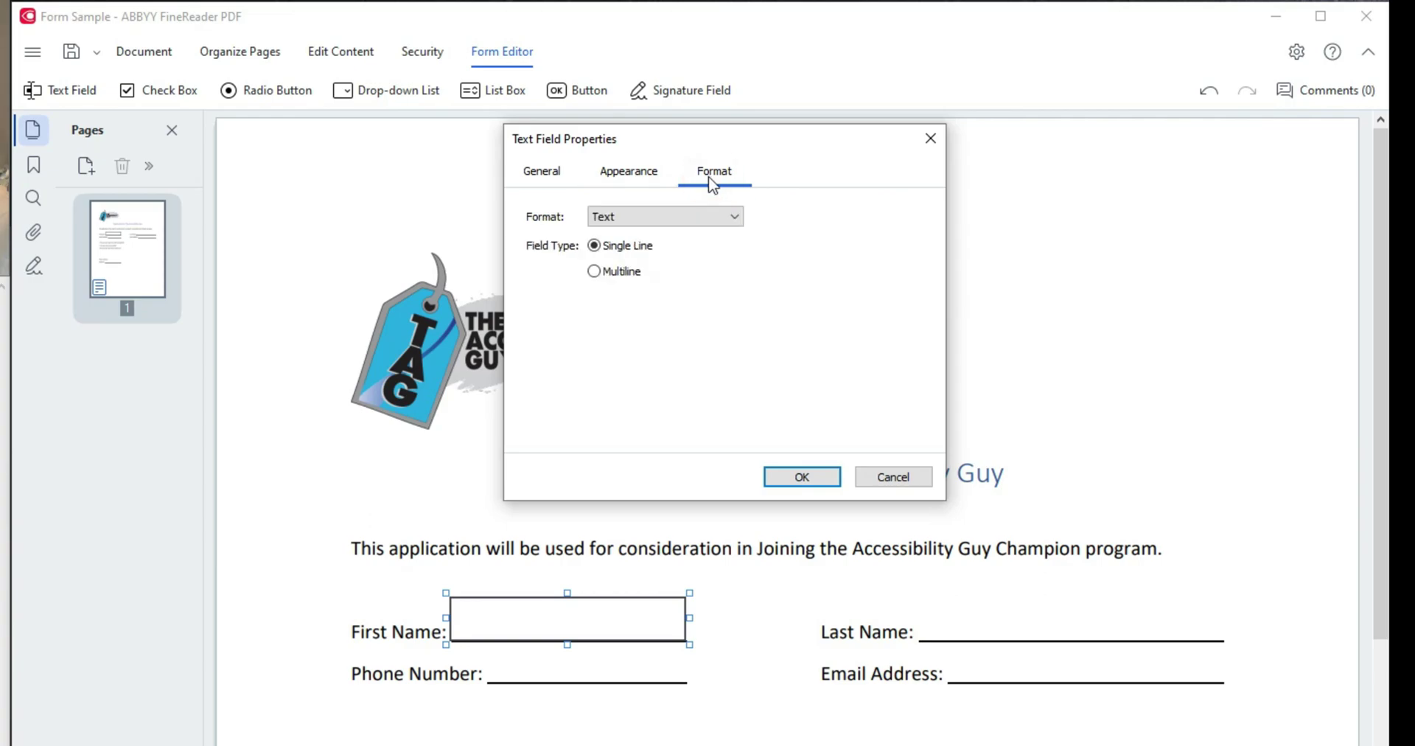
click(712, 216)
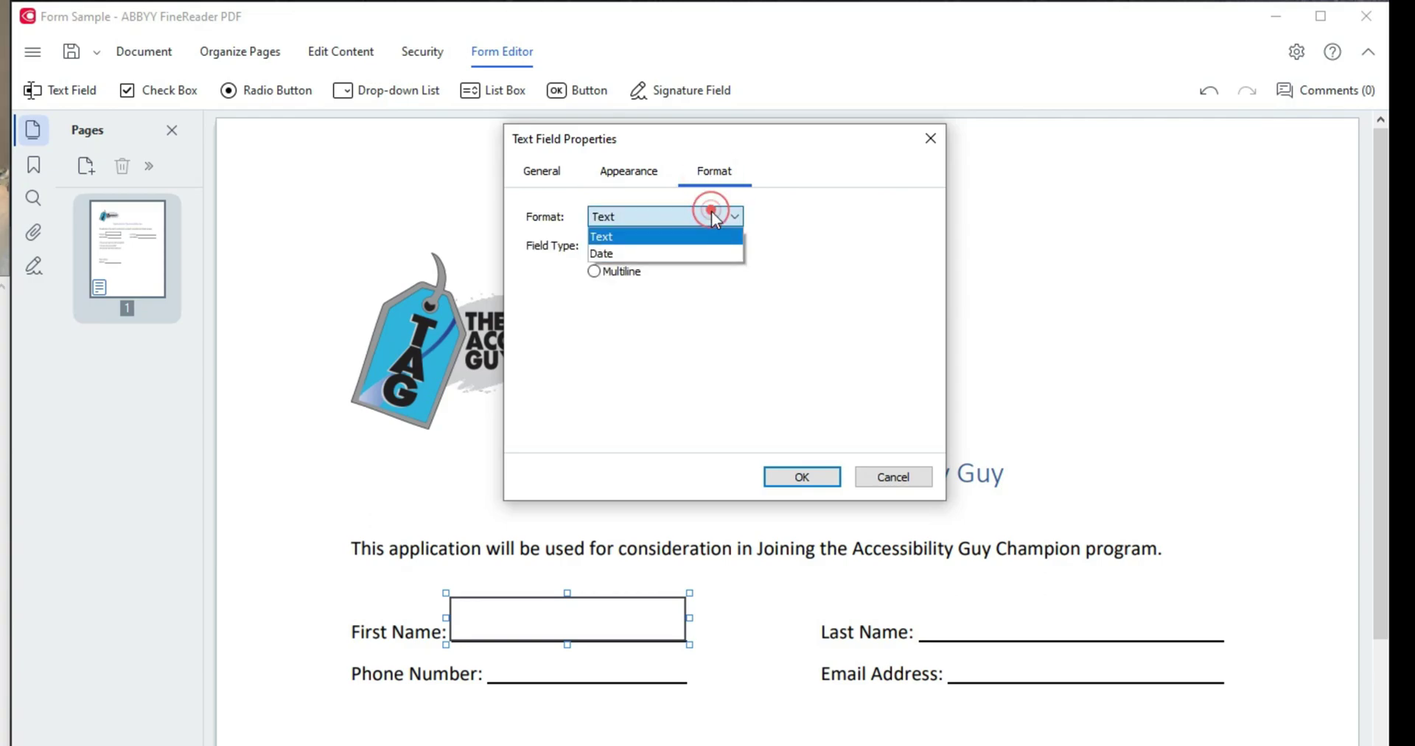
click(711, 214)
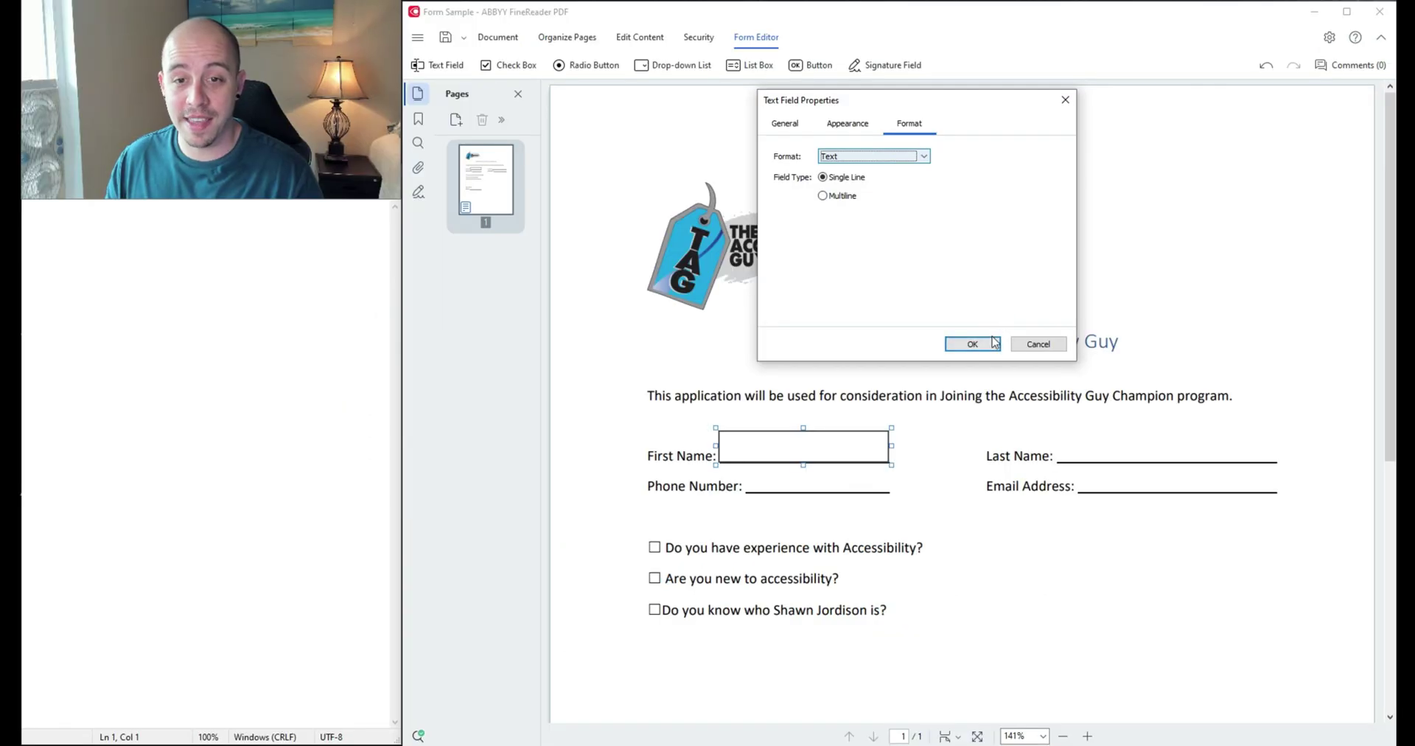
click(822, 473)
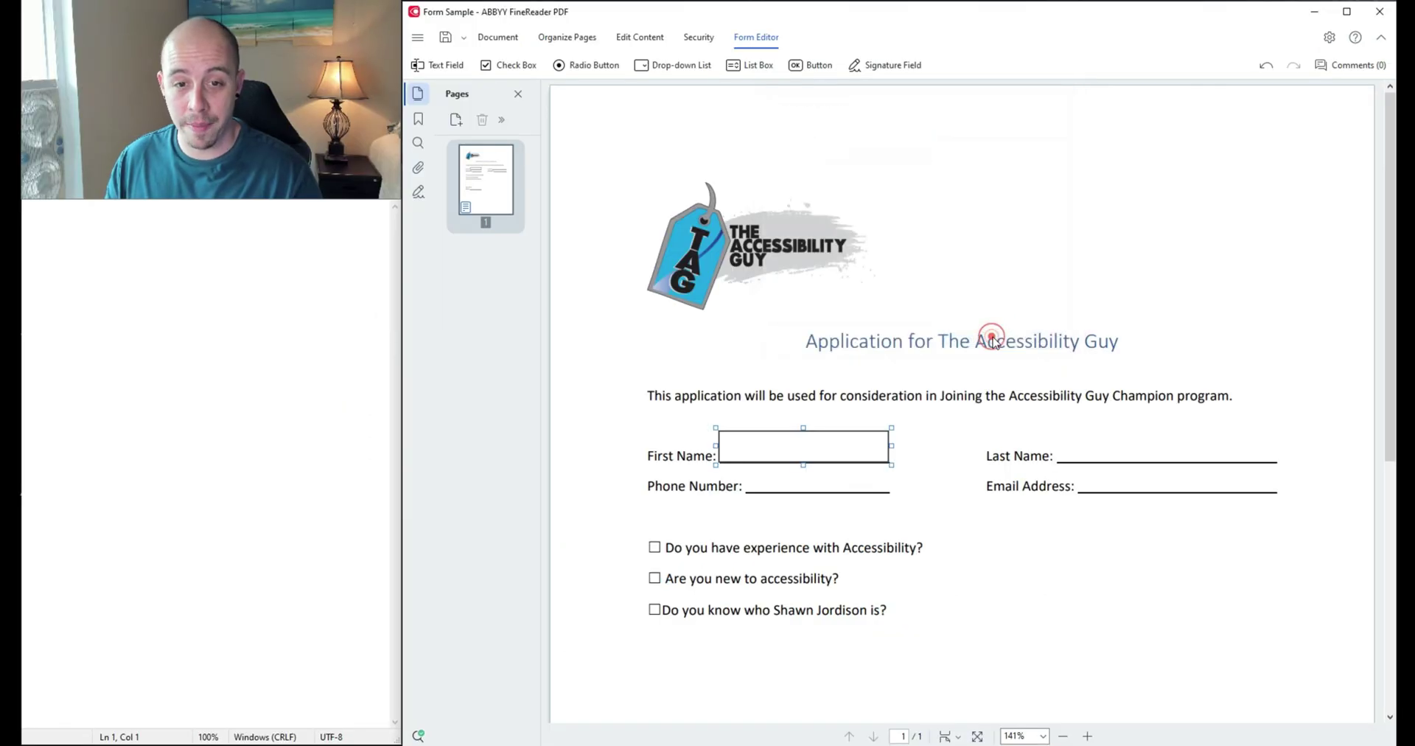
Duplicate the FirstName field and move the copy onto the Last Name line
click(621, 623)
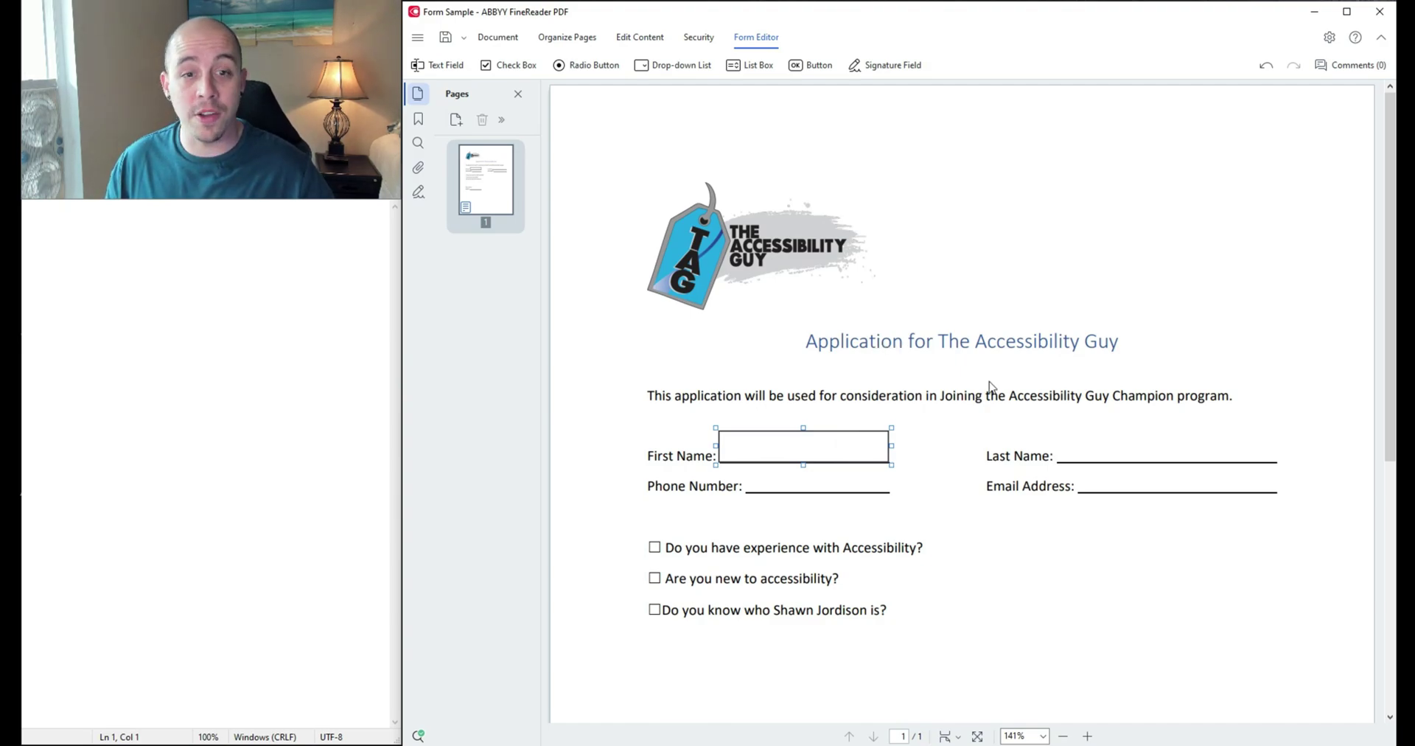
key(ctrl+v)
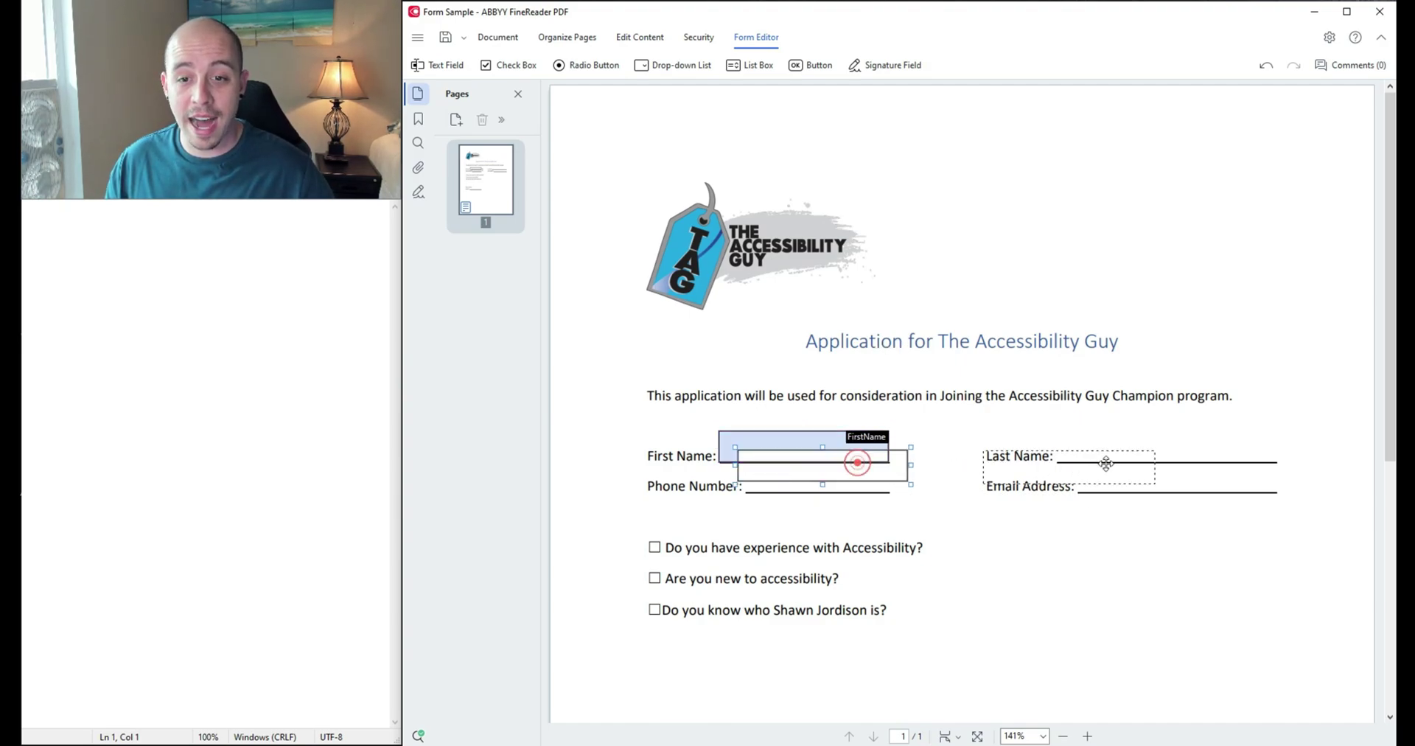
mouse_move(1106, 462)
mouse_down()
mouse_move(1147, 440)
mouse_move(1279, 446)
mouse_up()
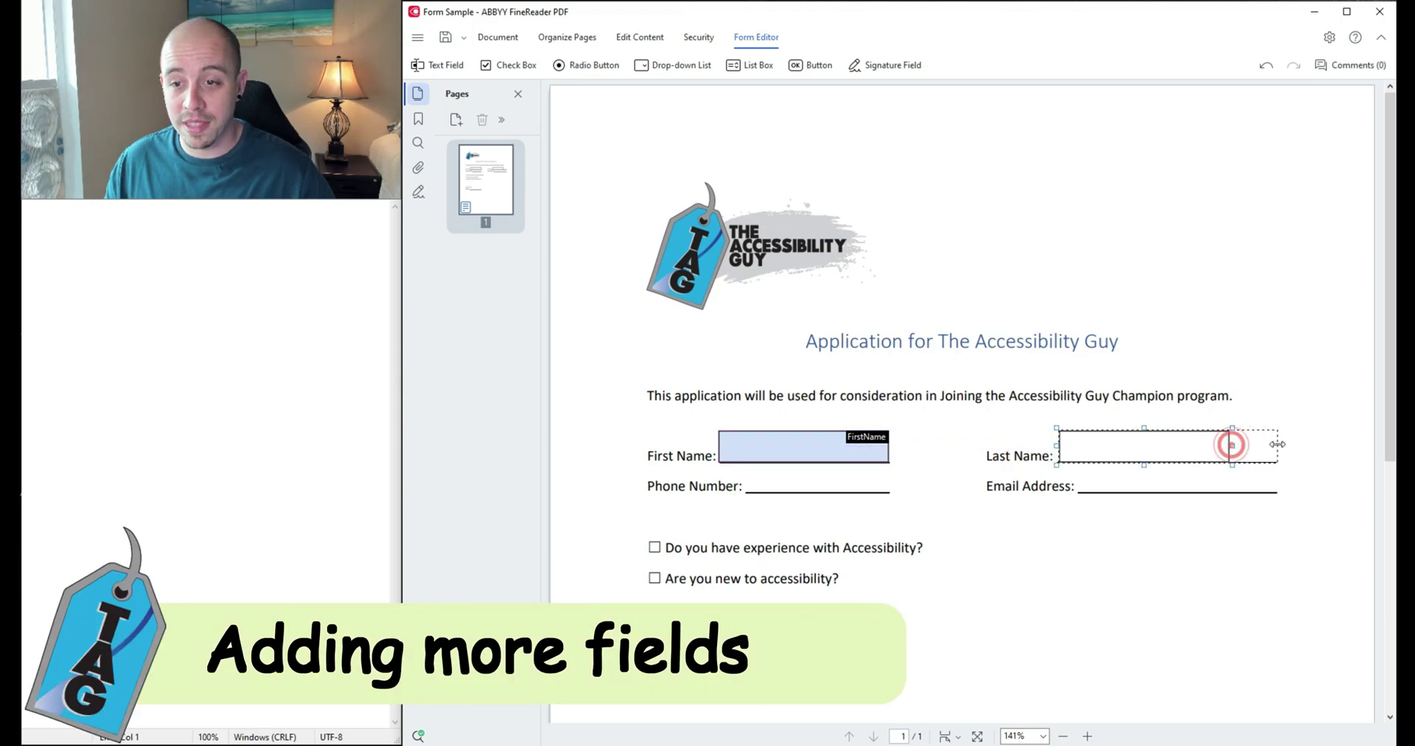
Rename the copy LastName and change its tooltip to refer to Last Name
right_click(1193, 450)
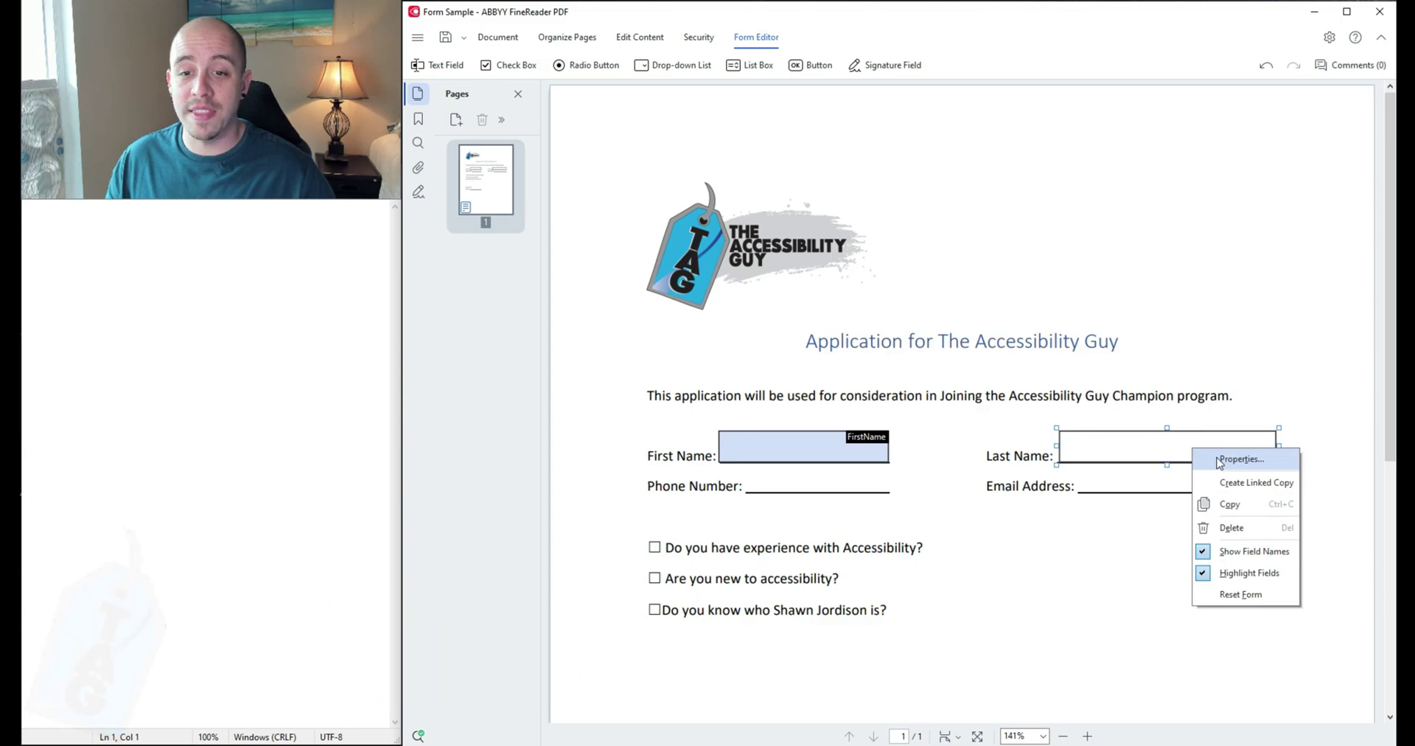
click(1220, 460)
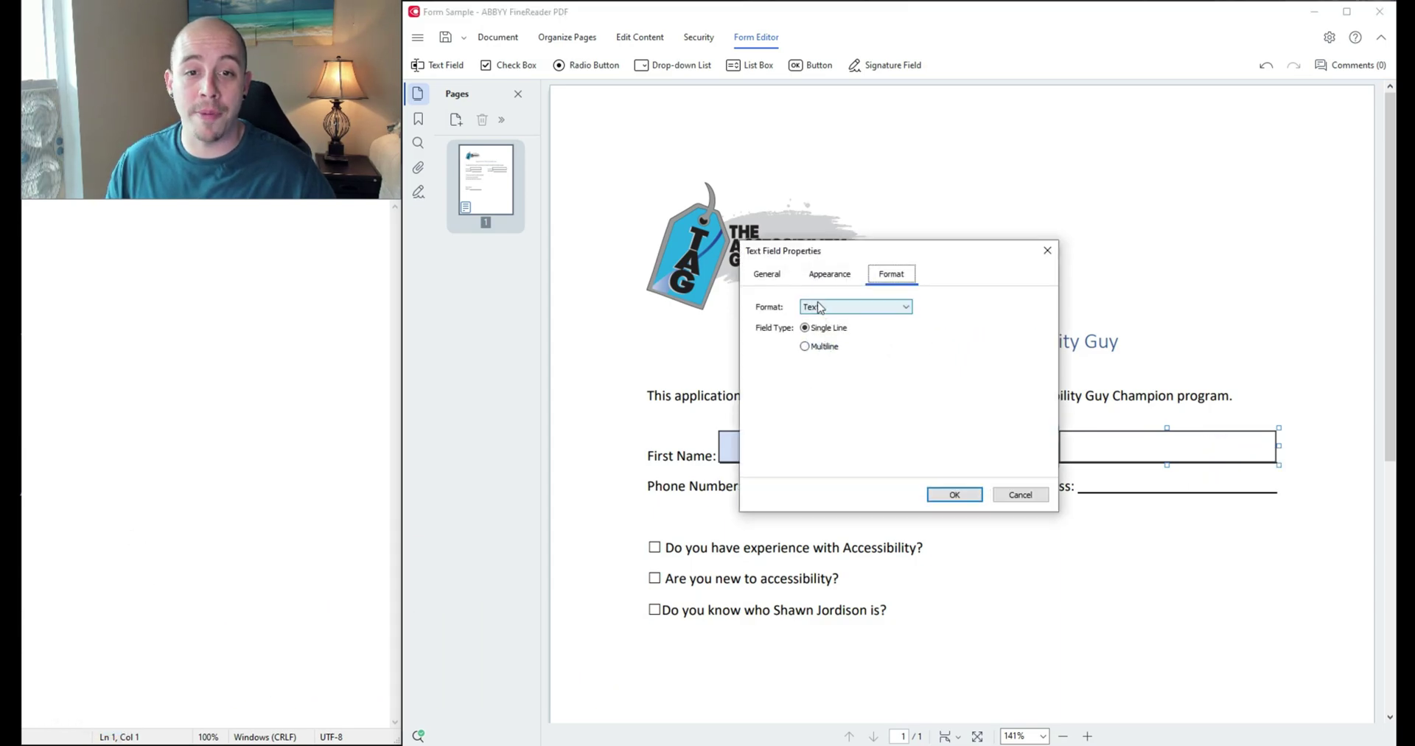
click(770, 267)
triple_click(858, 307)
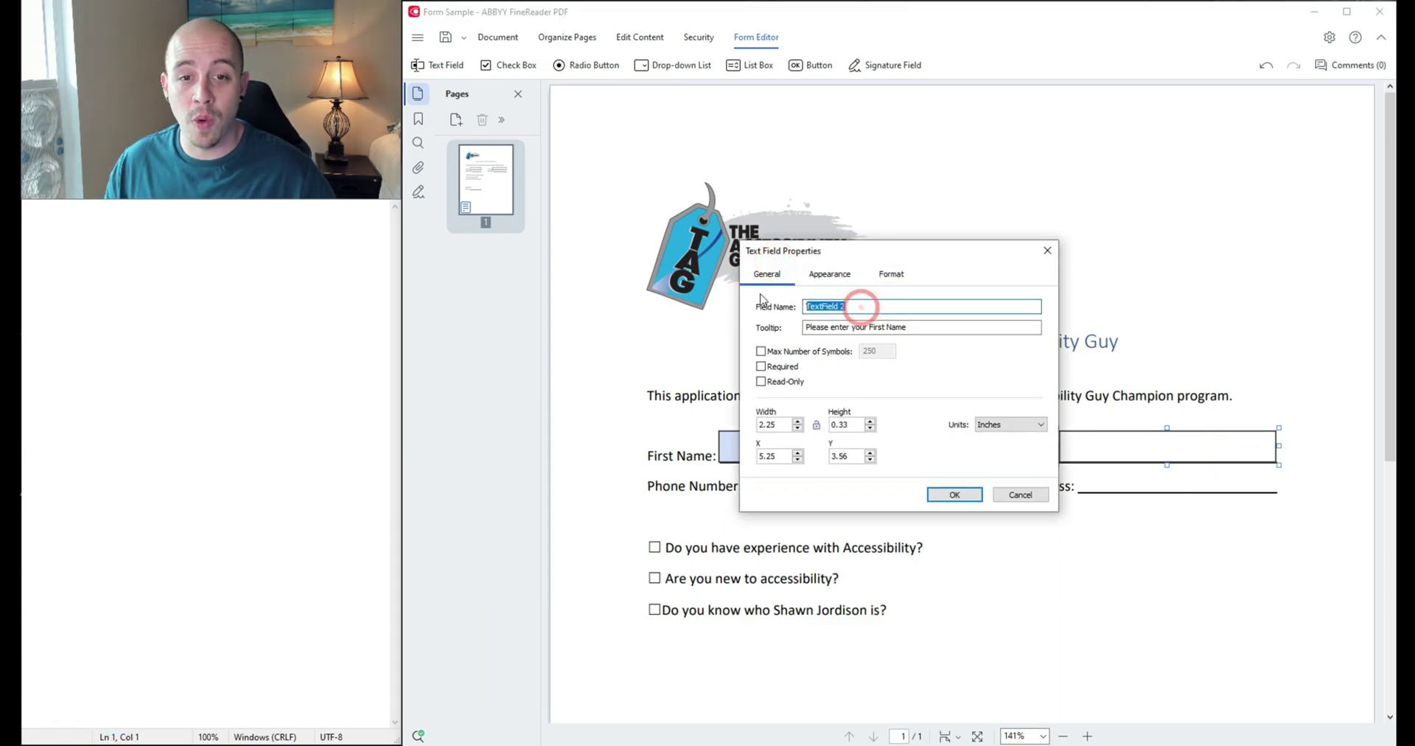
text(LastName)
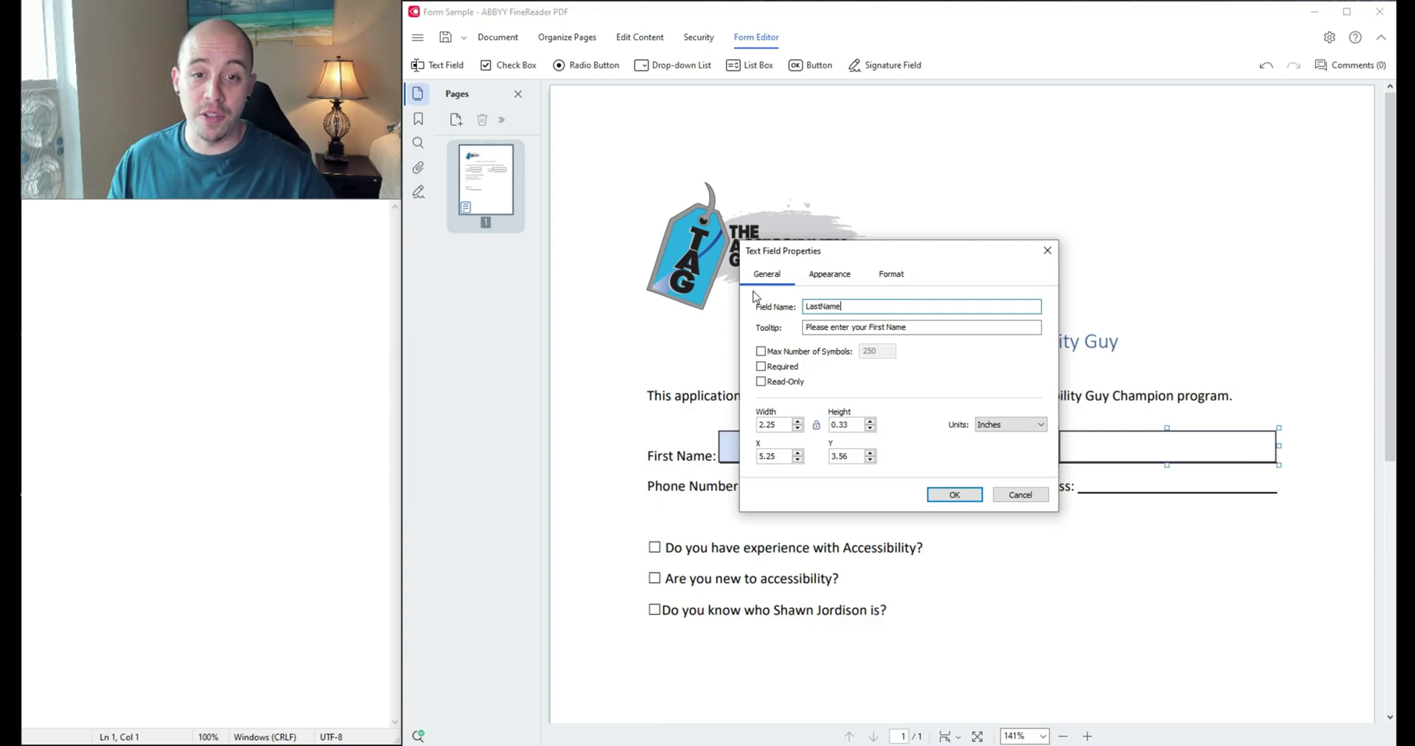
drag(882, 327, 868, 327)
text(Last Name)
click(955, 494)
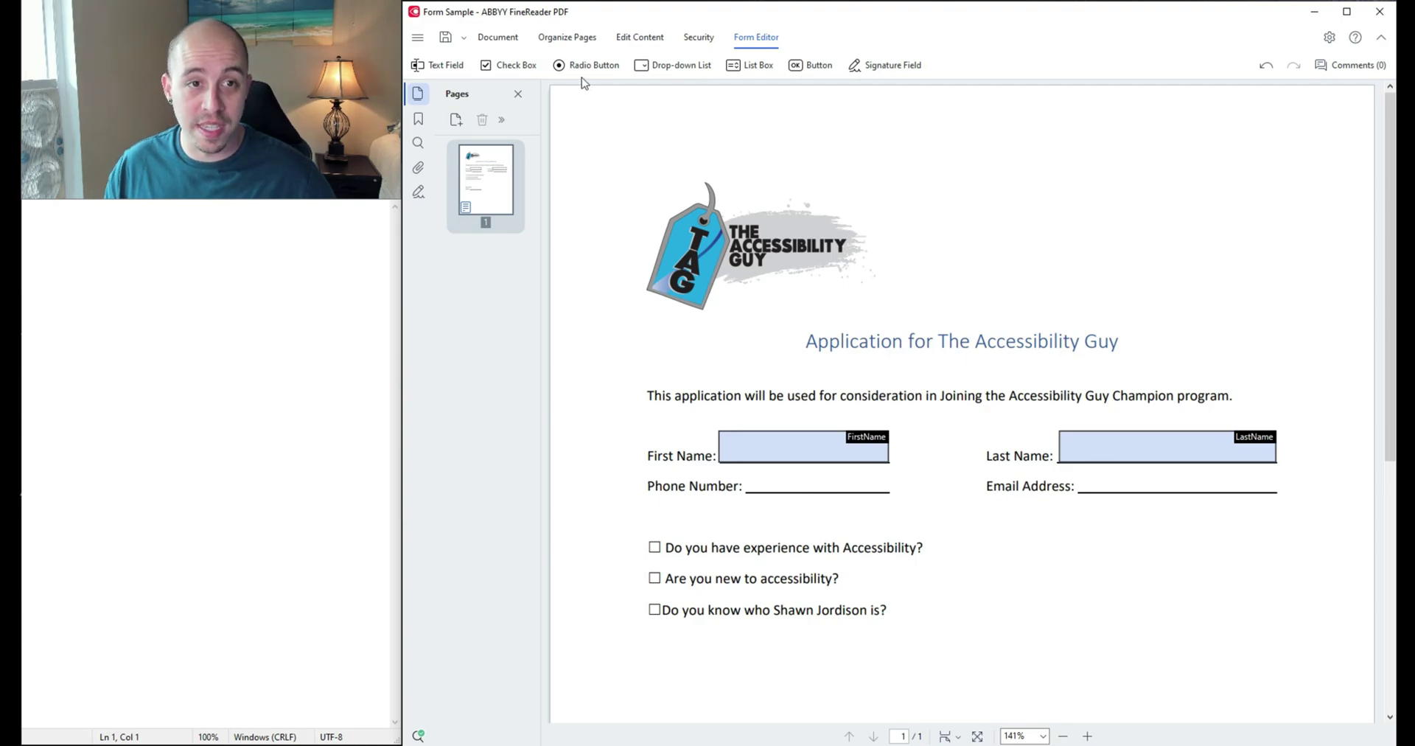
Place a check box on the first accessibility question, sized to the printed box
click(511, 65)
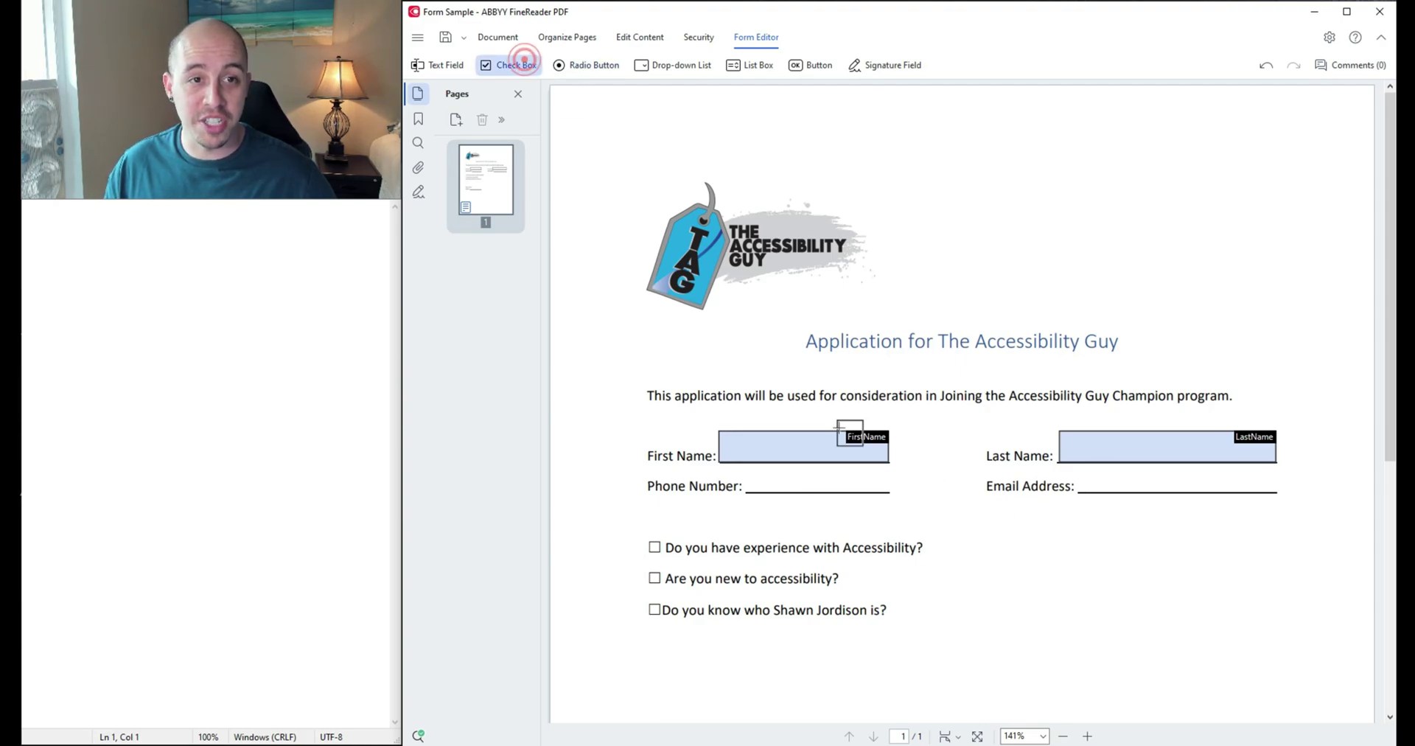
click(638, 532)
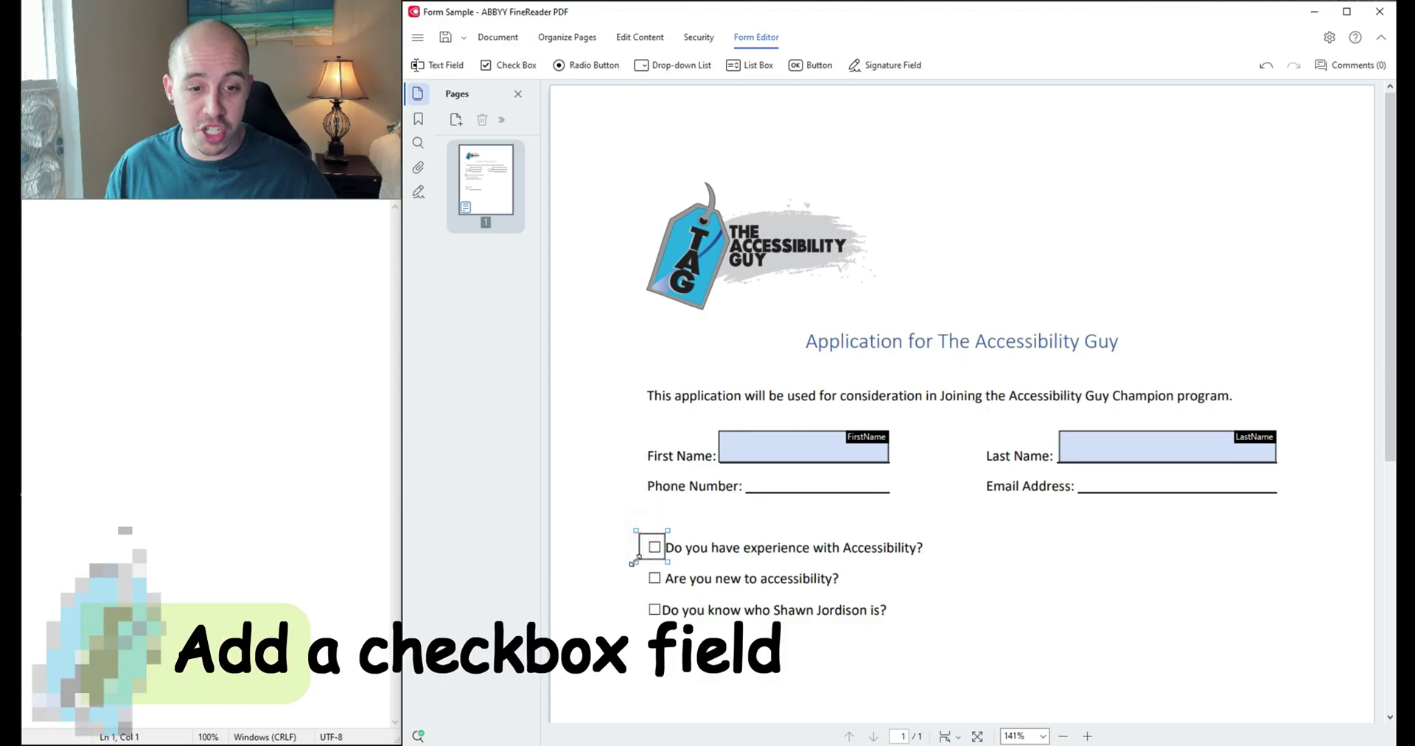
drag(637, 559, 653, 546)
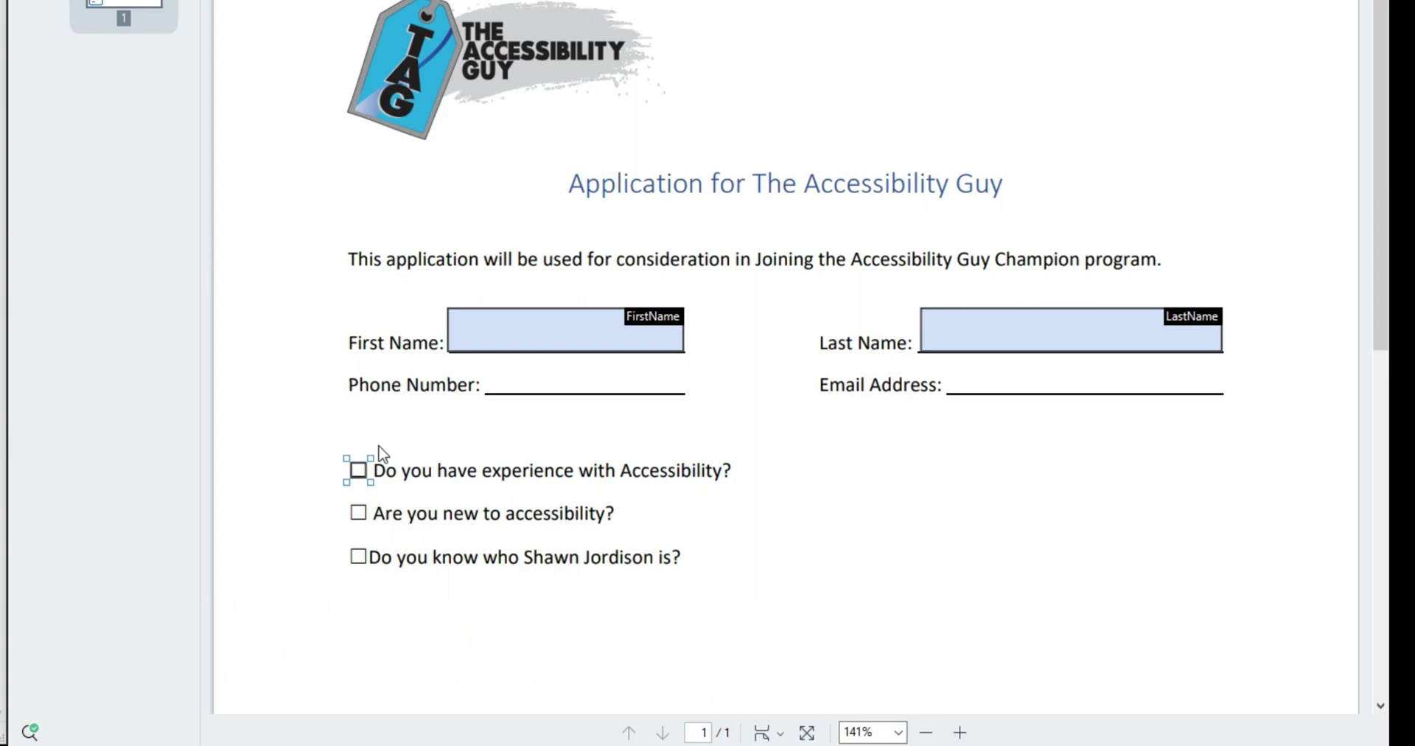
Copy the check box name 'Do you have experience with accessibility?' into its tooltip
right_click(359, 476)
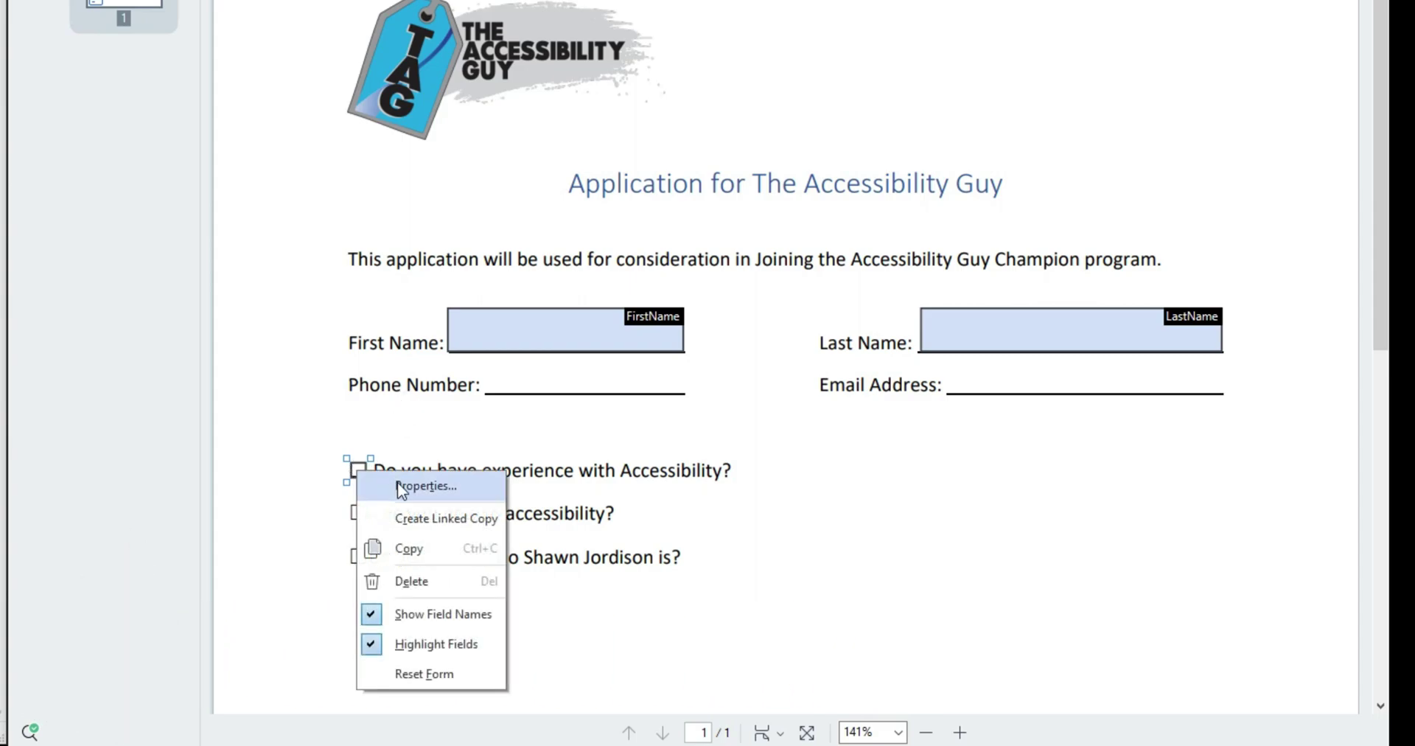
click(367, 492)
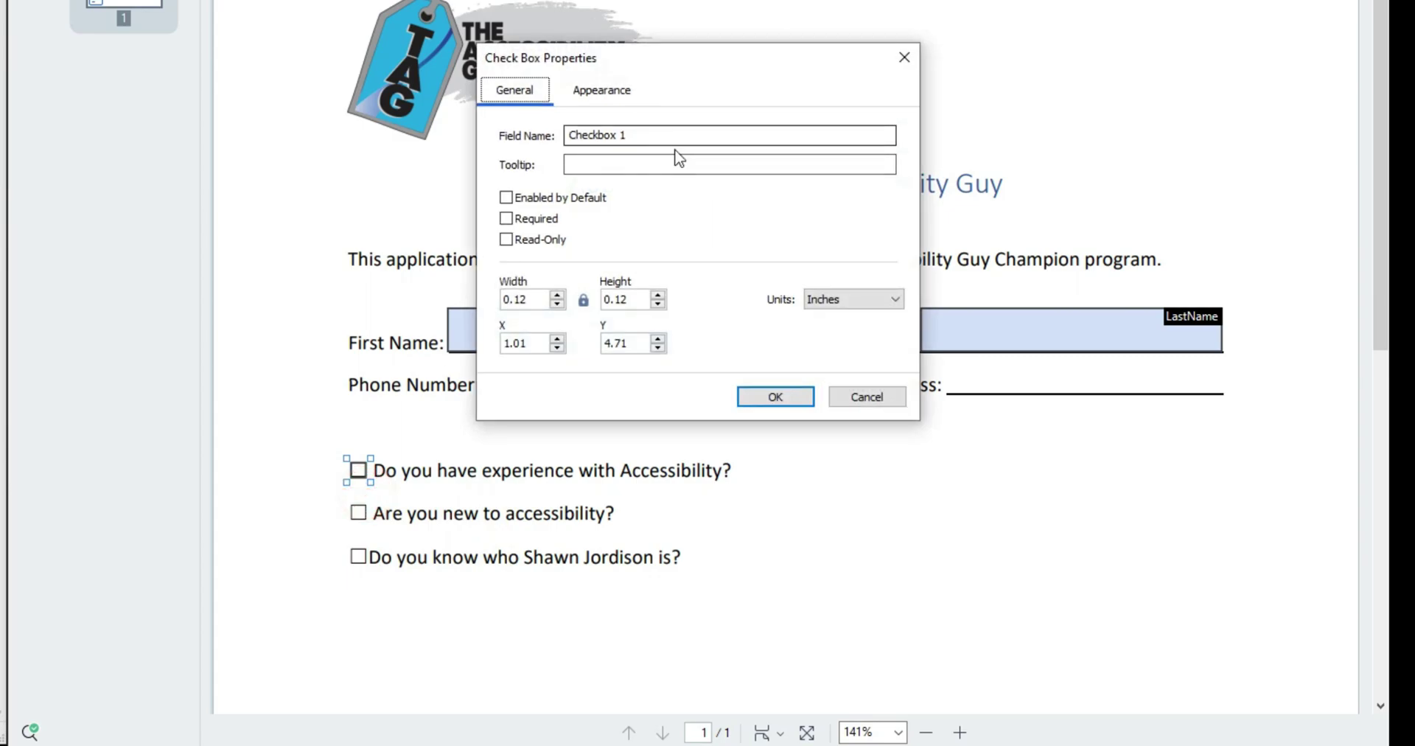
drag(662, 136, 546, 138)
drag(619, 67, 615, 18)
text(Do you have experience with accessibility?)
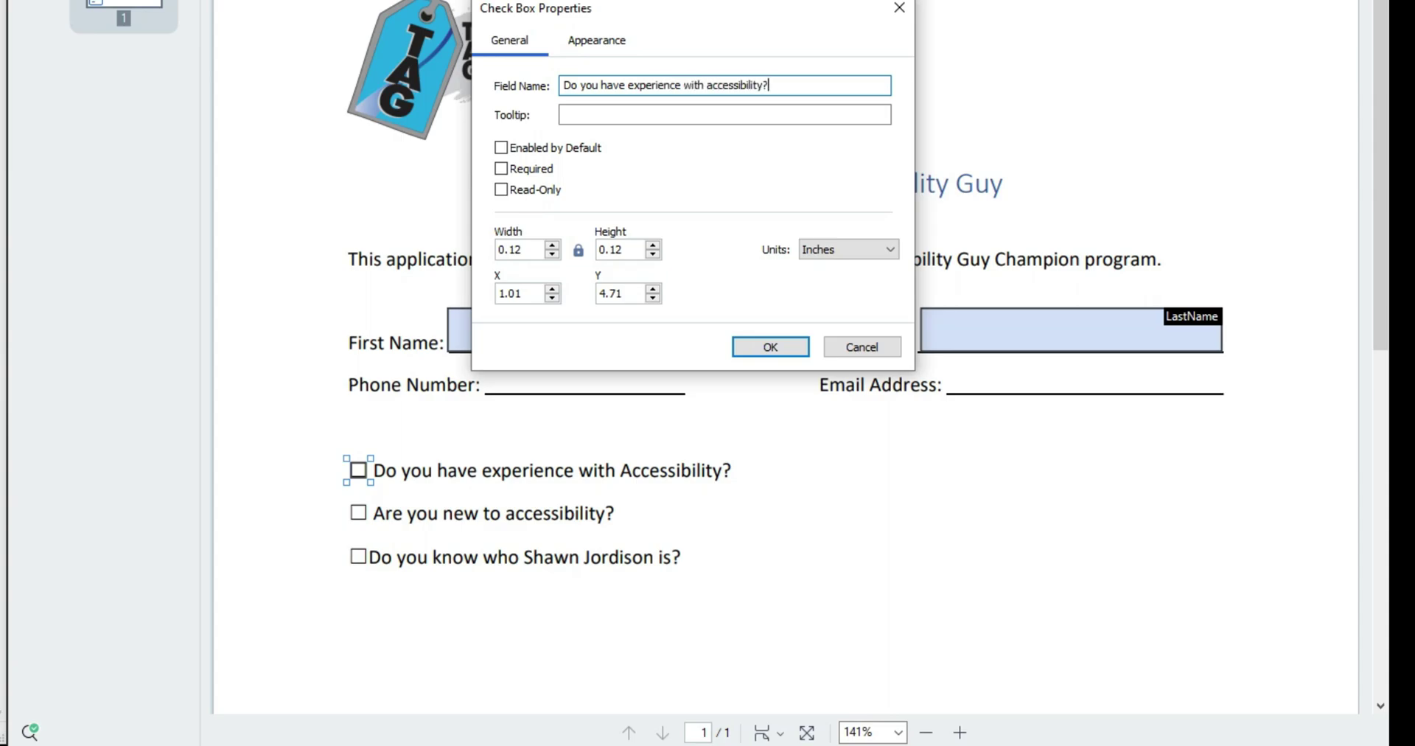
key(ctrl+a)
key(ctrl+c)
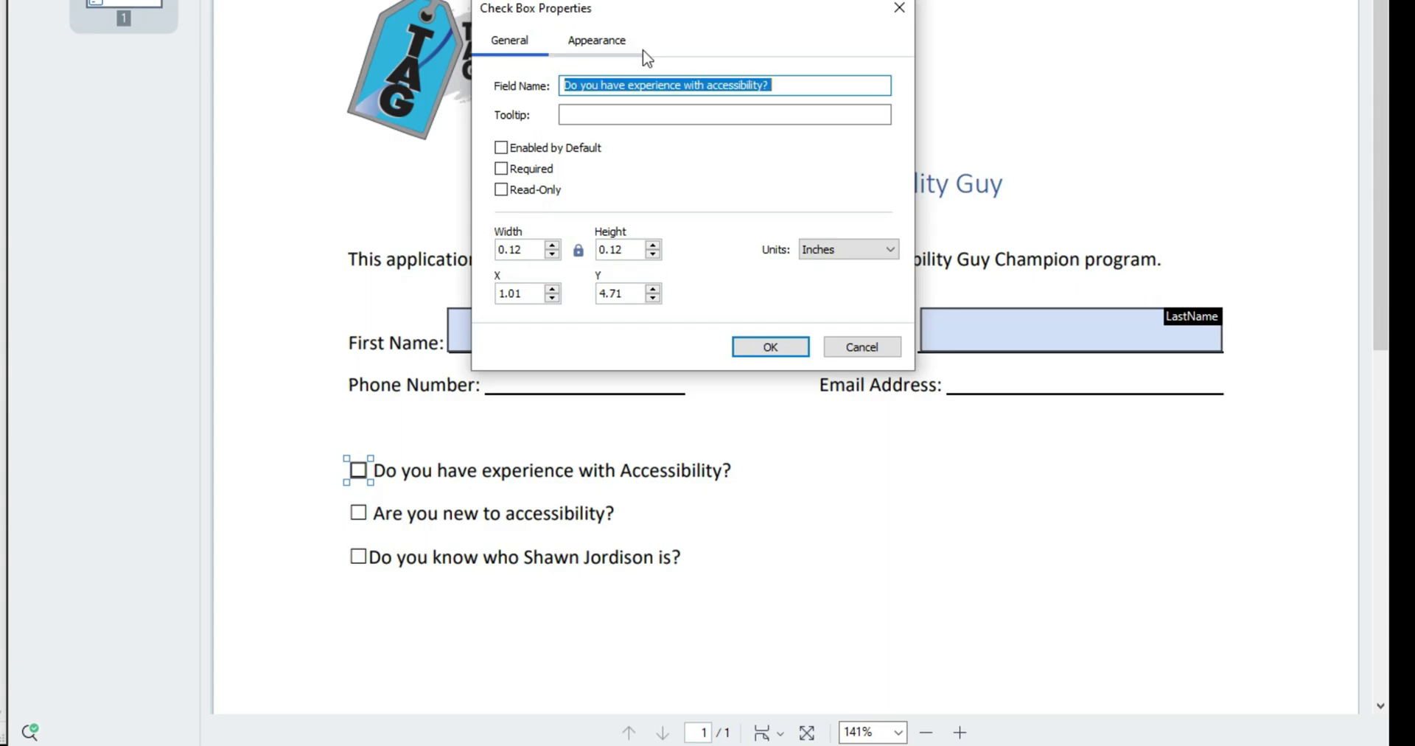
click(650, 114)
key(ctrl+v)
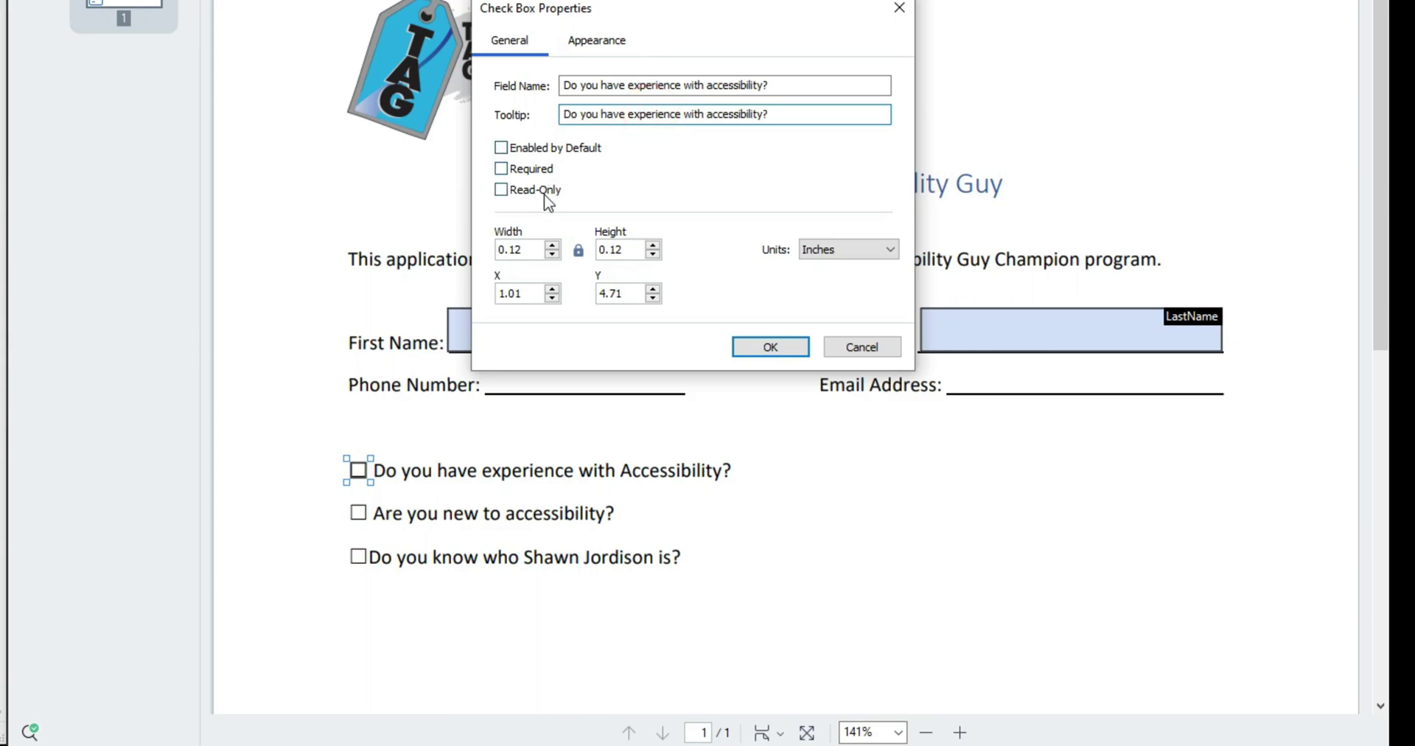
click(594, 42)
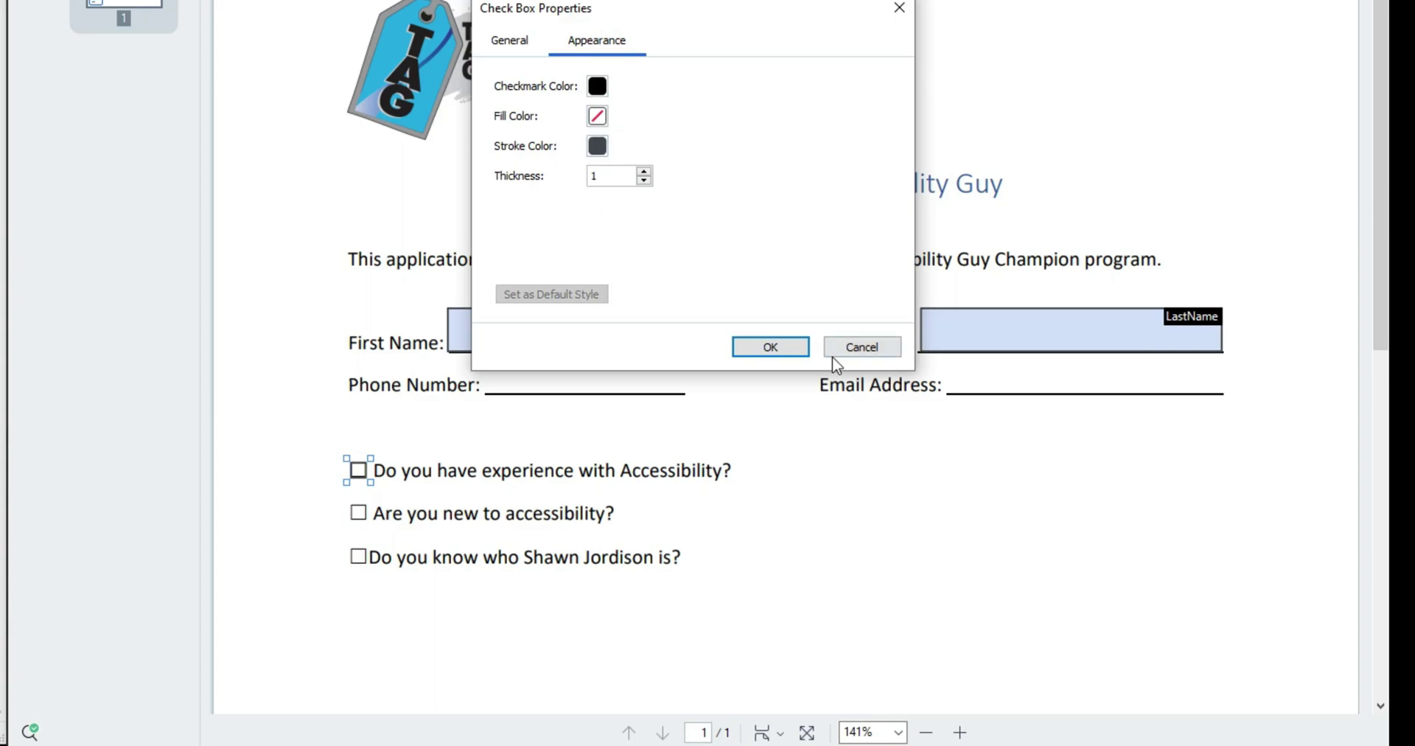
Finish the check box and draw a signature field over the Signature line
click(764, 359)
scroll(753, 370, down, 3)
scroll(753, 375, down, 2)
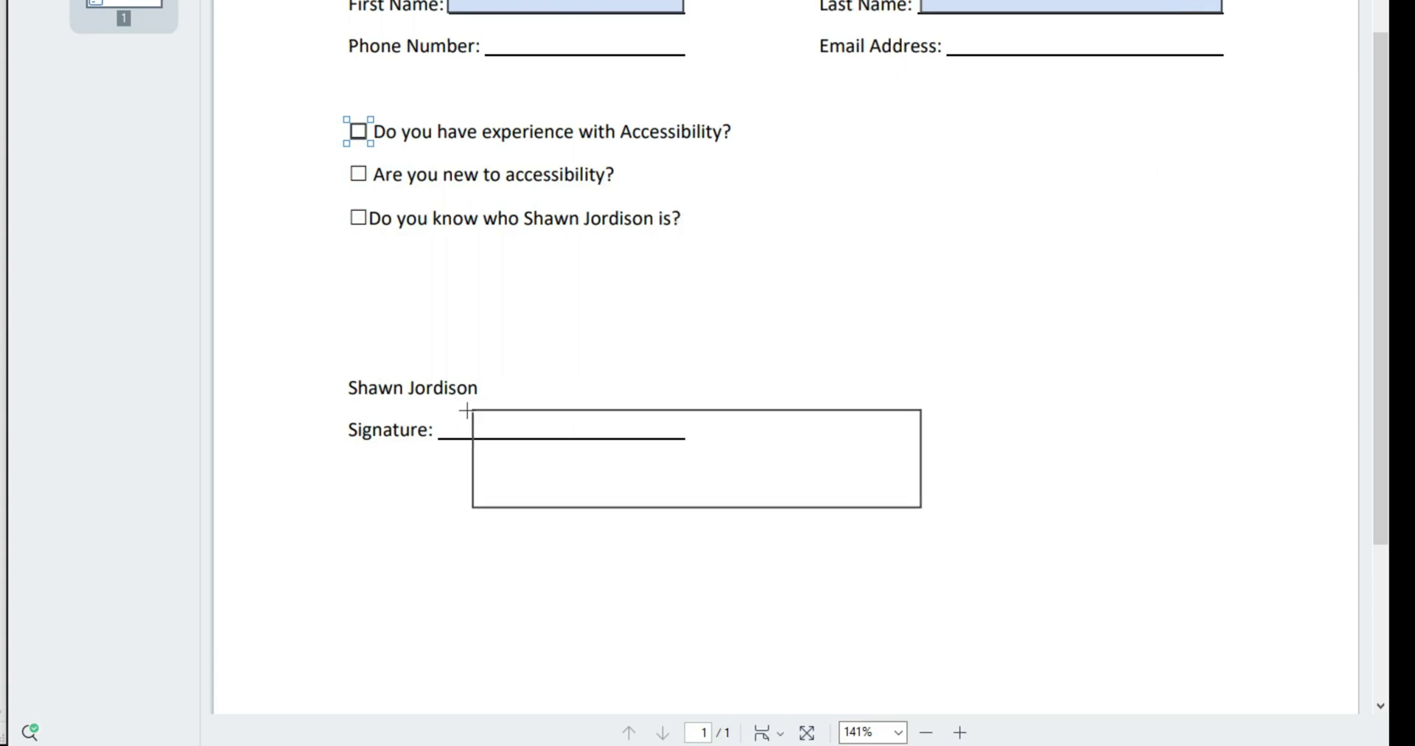
click(437, 435)
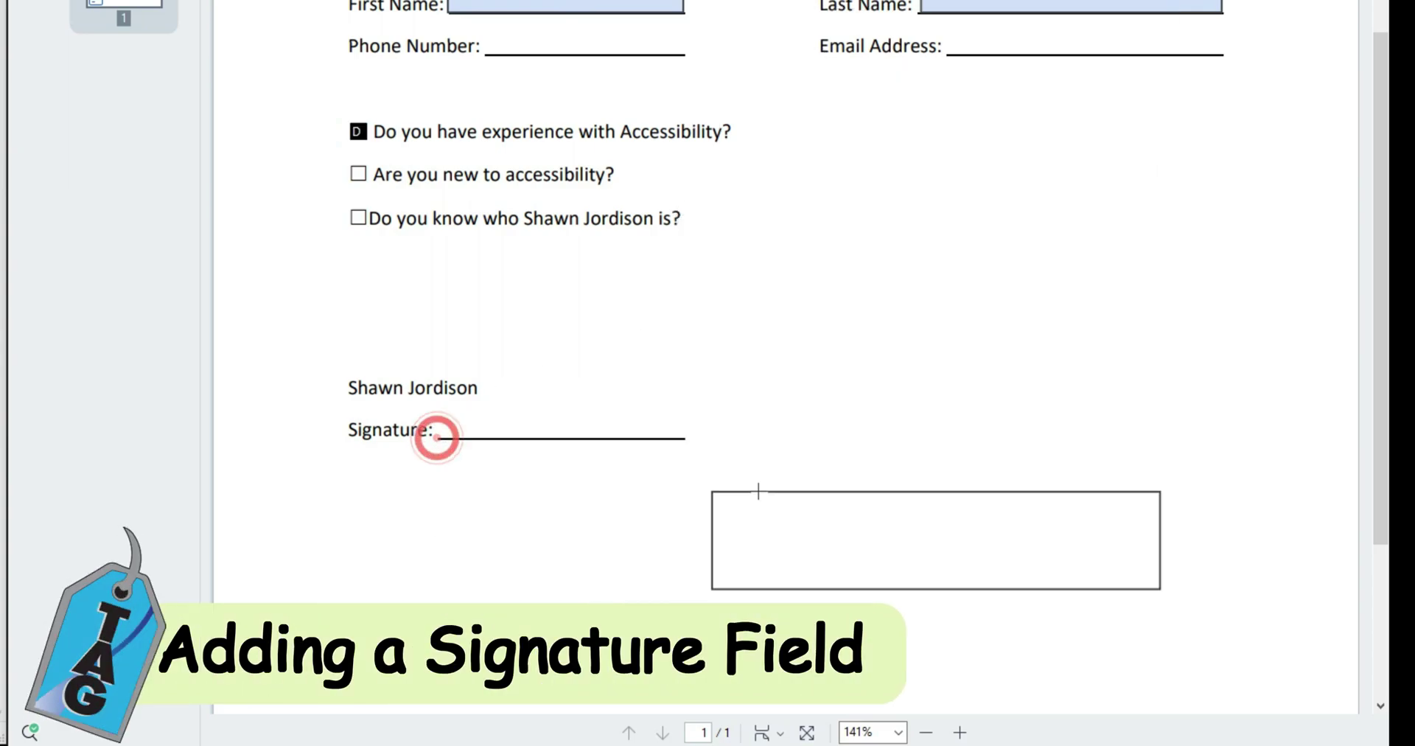
drag(431, 399, 685, 437)
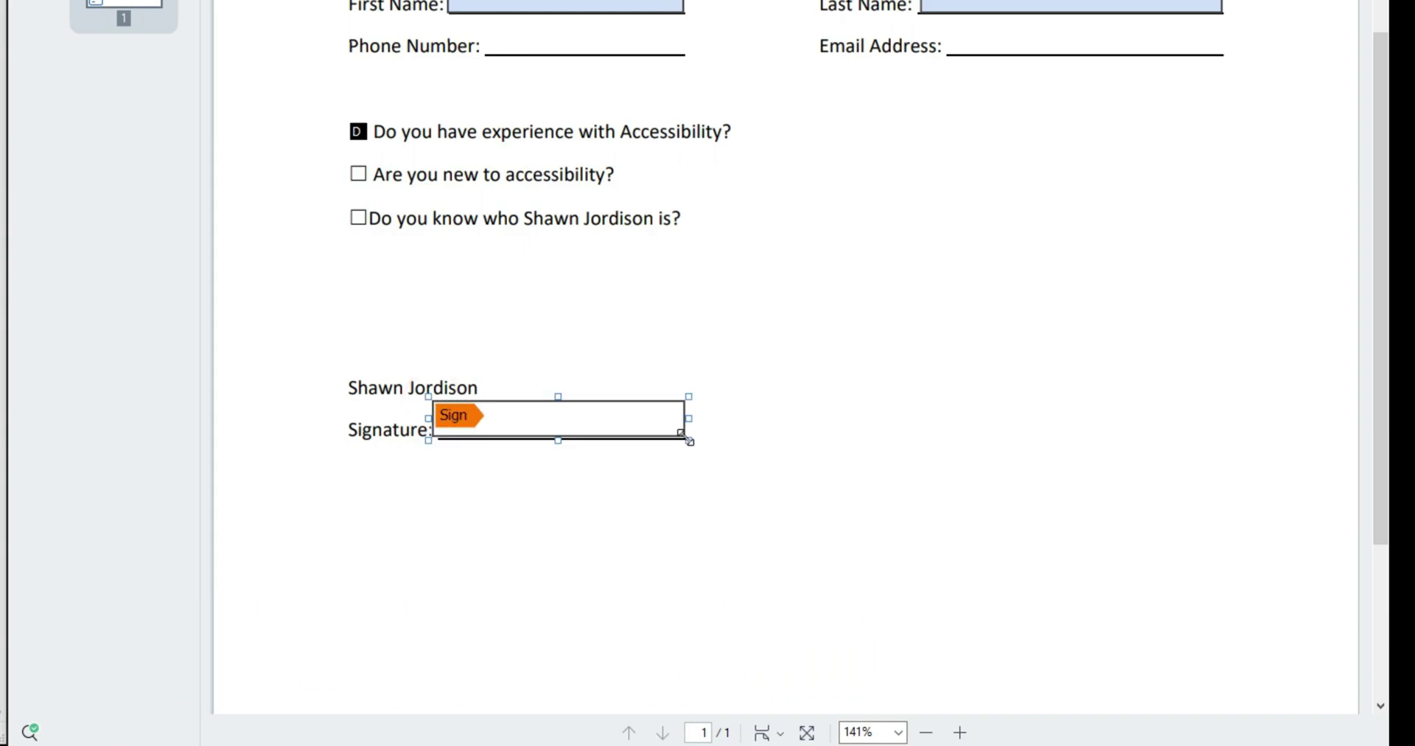
Make the signature field required, named Signature with tooltip 'Sign the document'
right_click(547, 421)
click(617, 437)
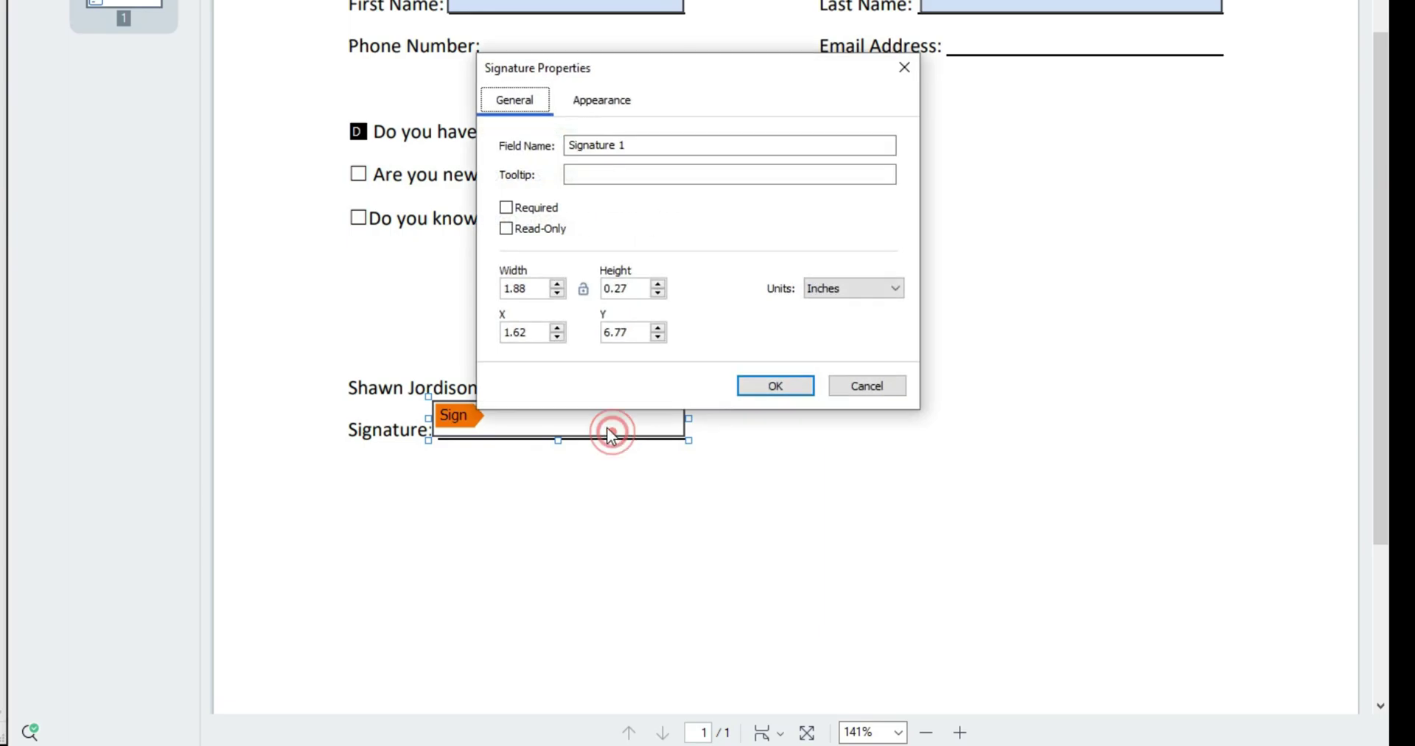
drag(653, 140, 519, 149)
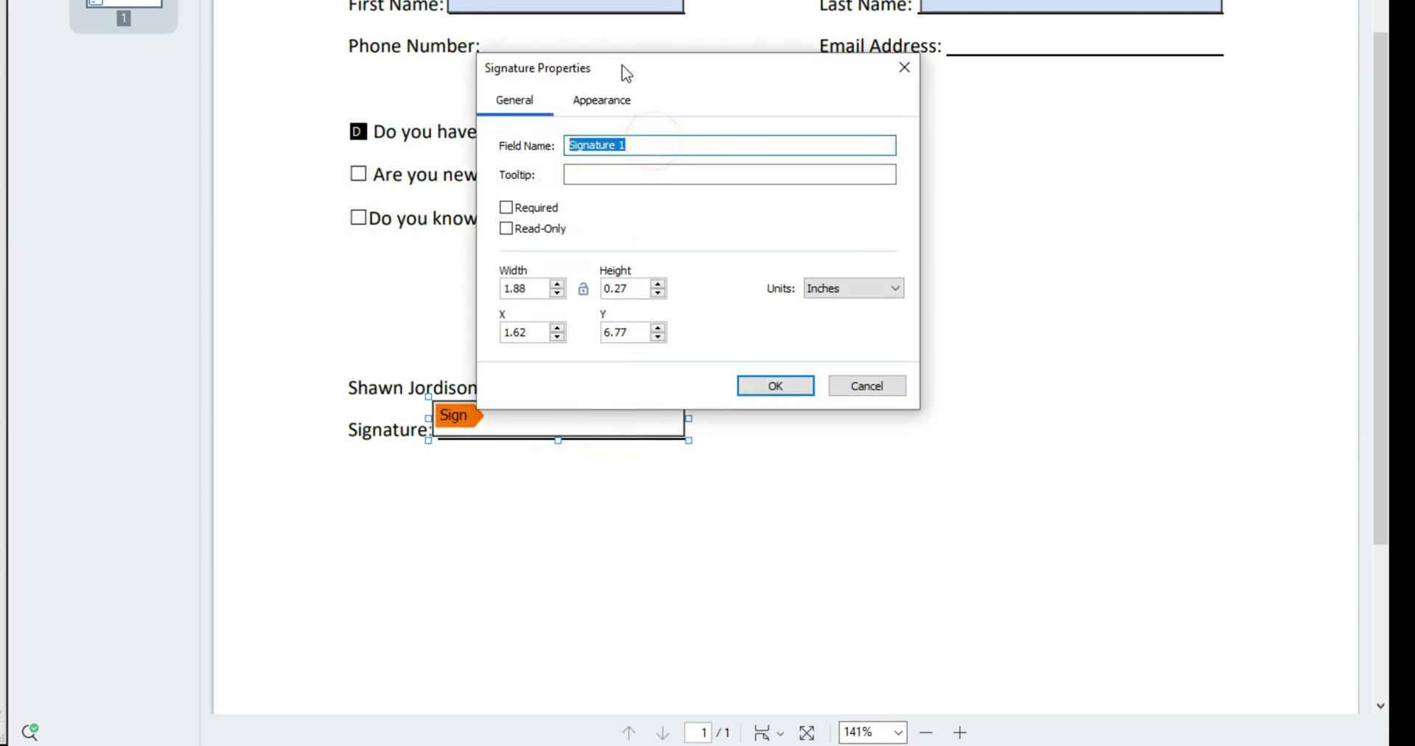
drag(619, 68, 625, 0)
text(Sign the document)
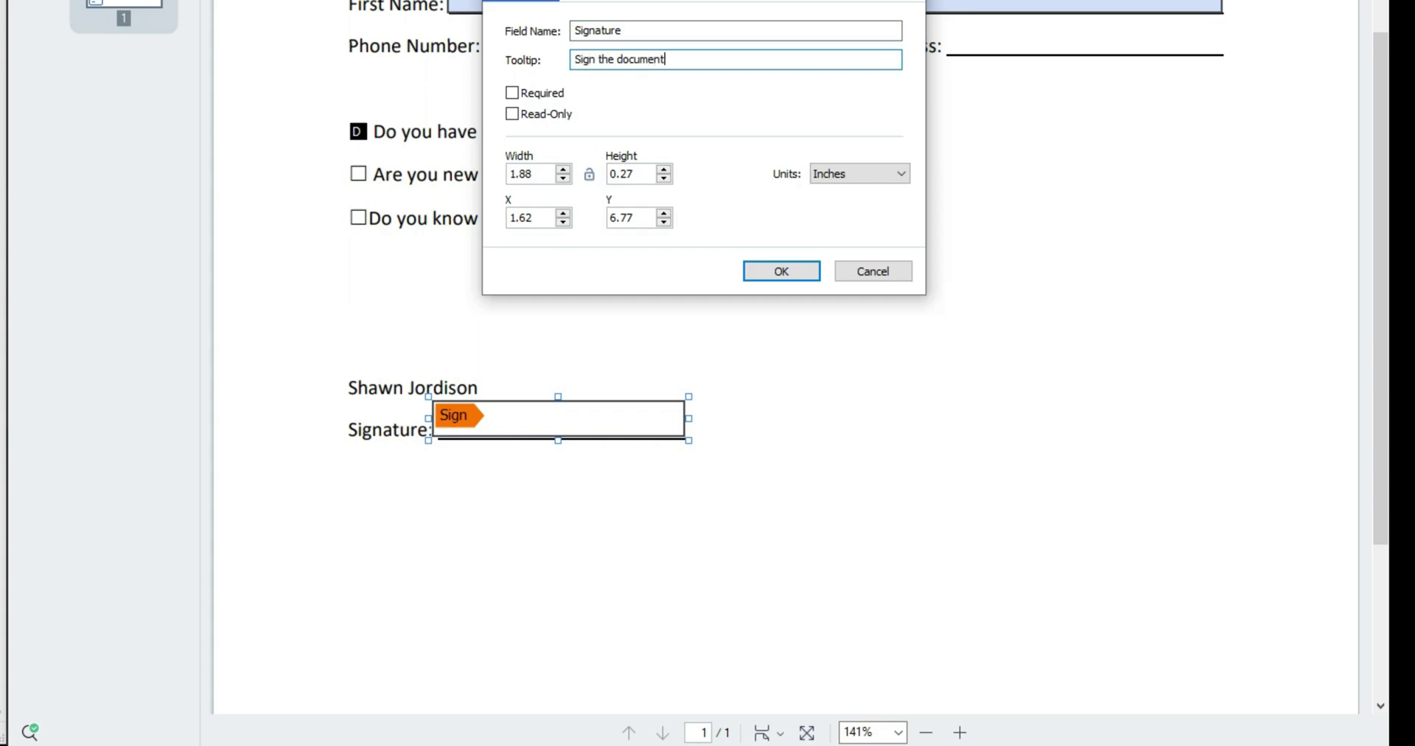
click(511, 93)
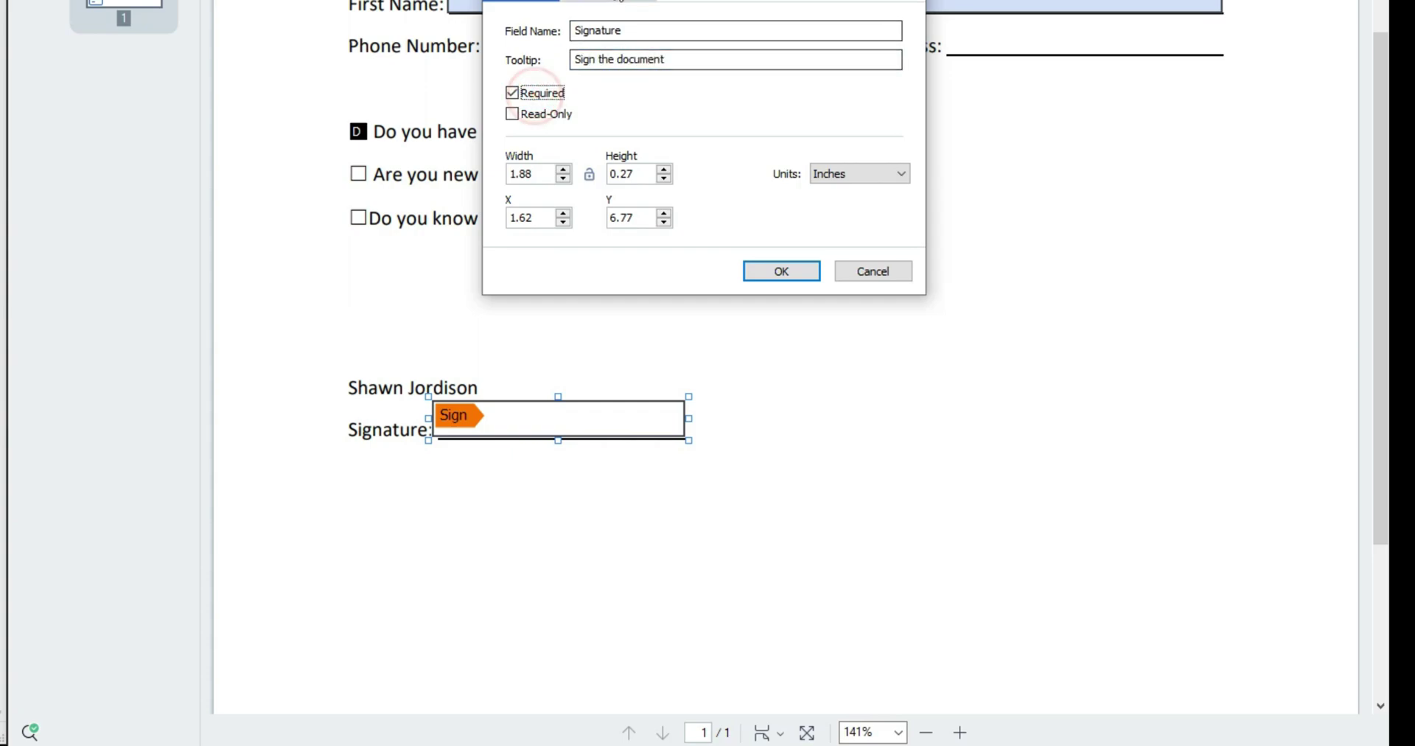
key(ctrl+Tab)
click(781, 272)
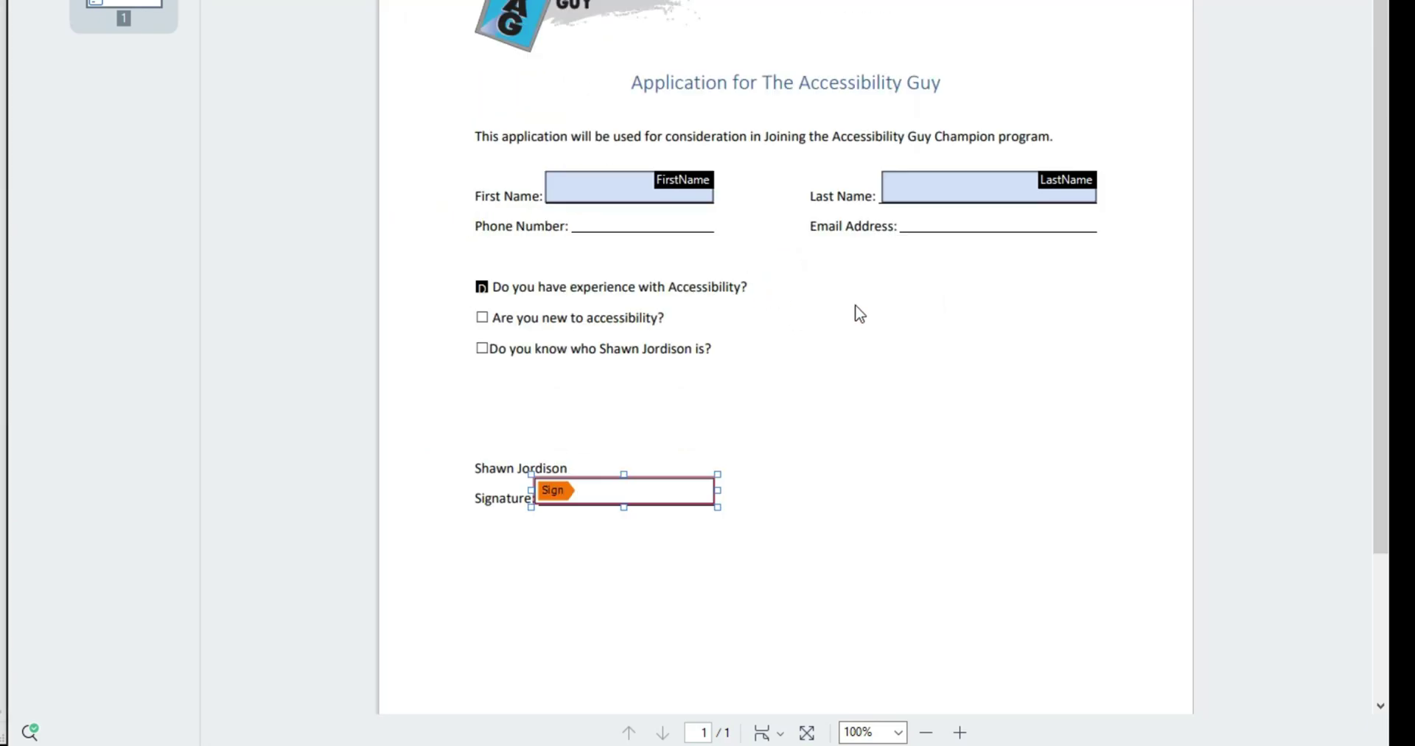
Rename the copied text field Phone Number with tooltip 'Enter your phone number'
click(643, 182)
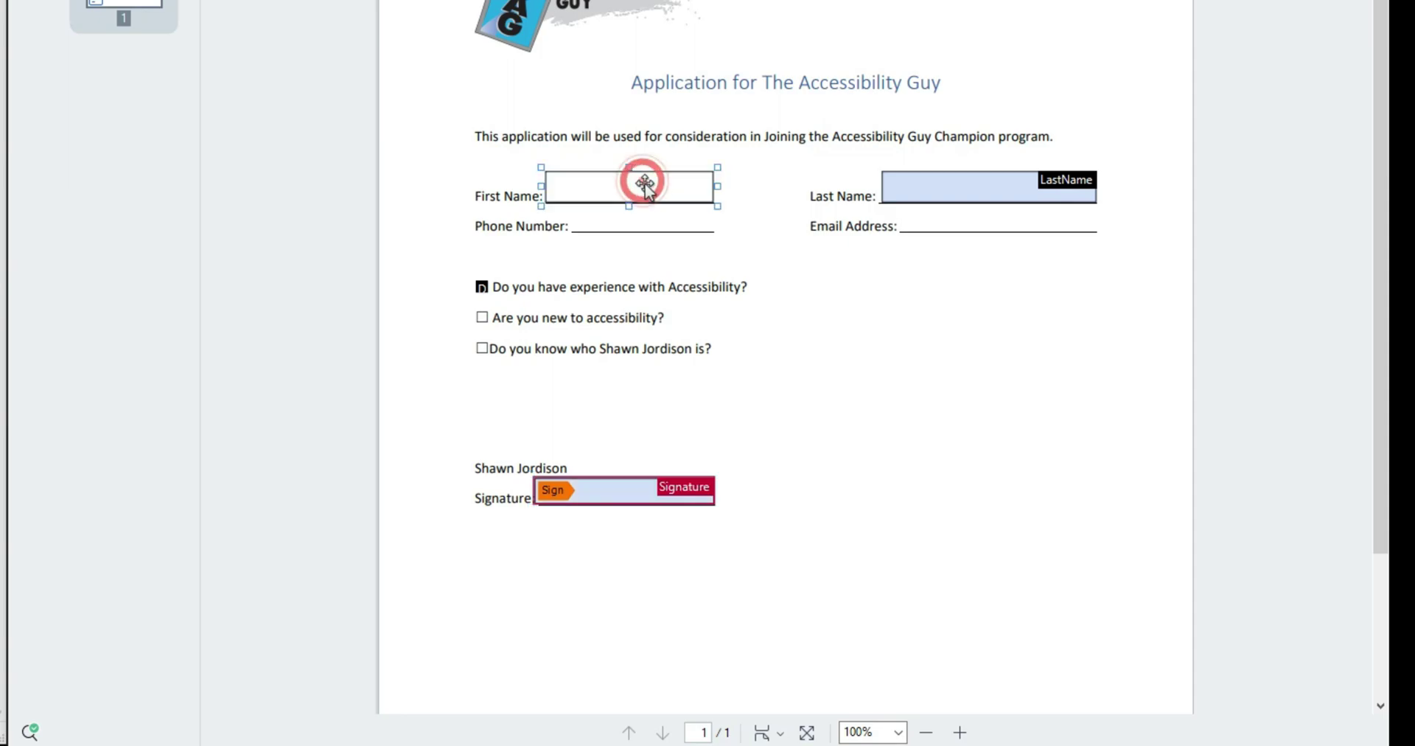
right_click(706, 200)
click(736, 234)
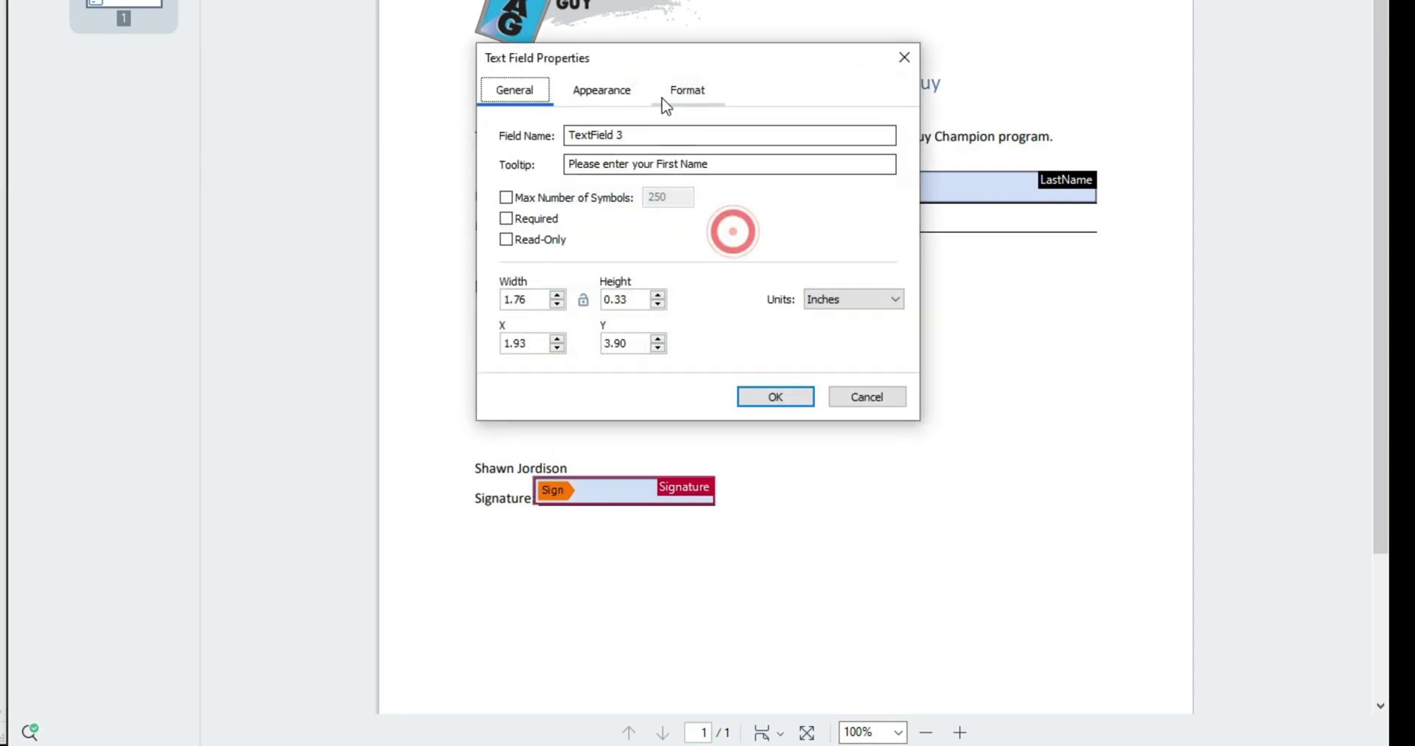
triple_click(632, 134)
text(Phone)
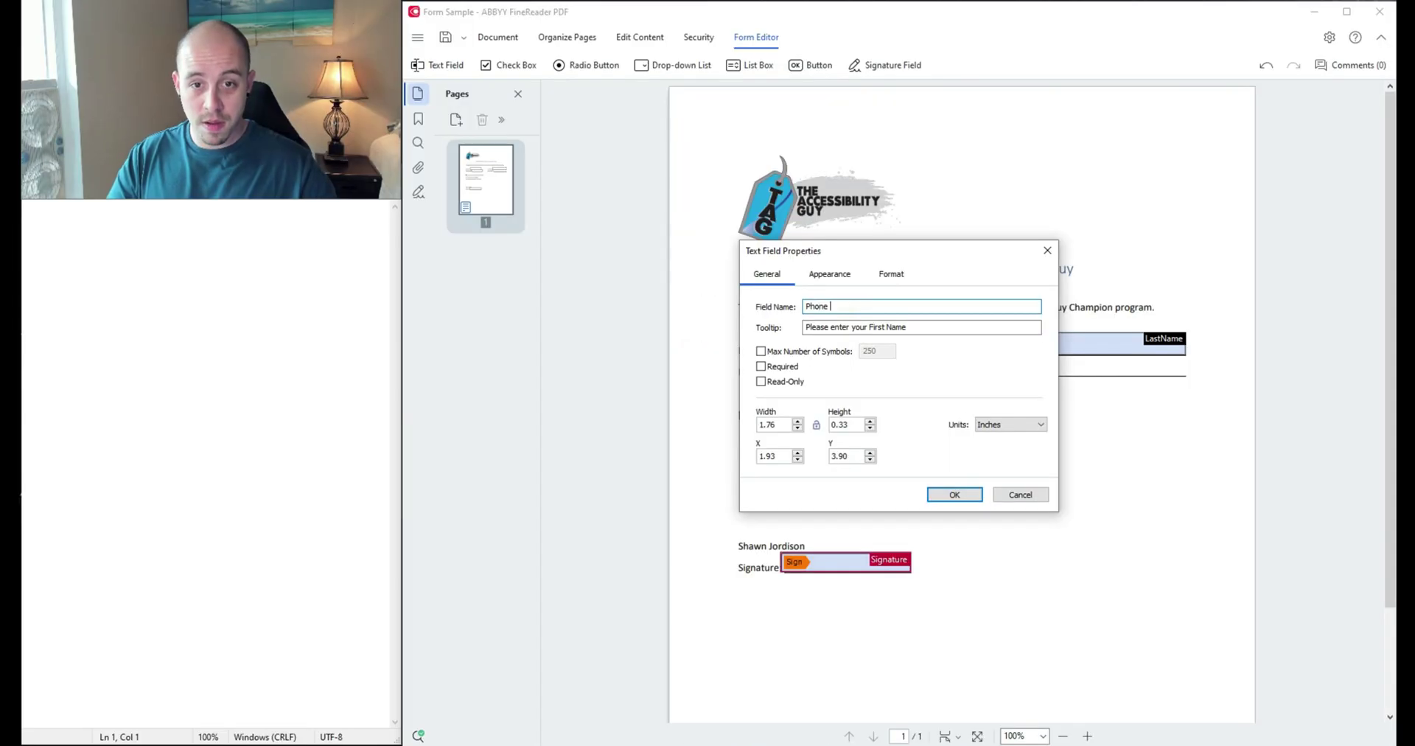
text( Number)
key(Tab)
text(En)
text(your)
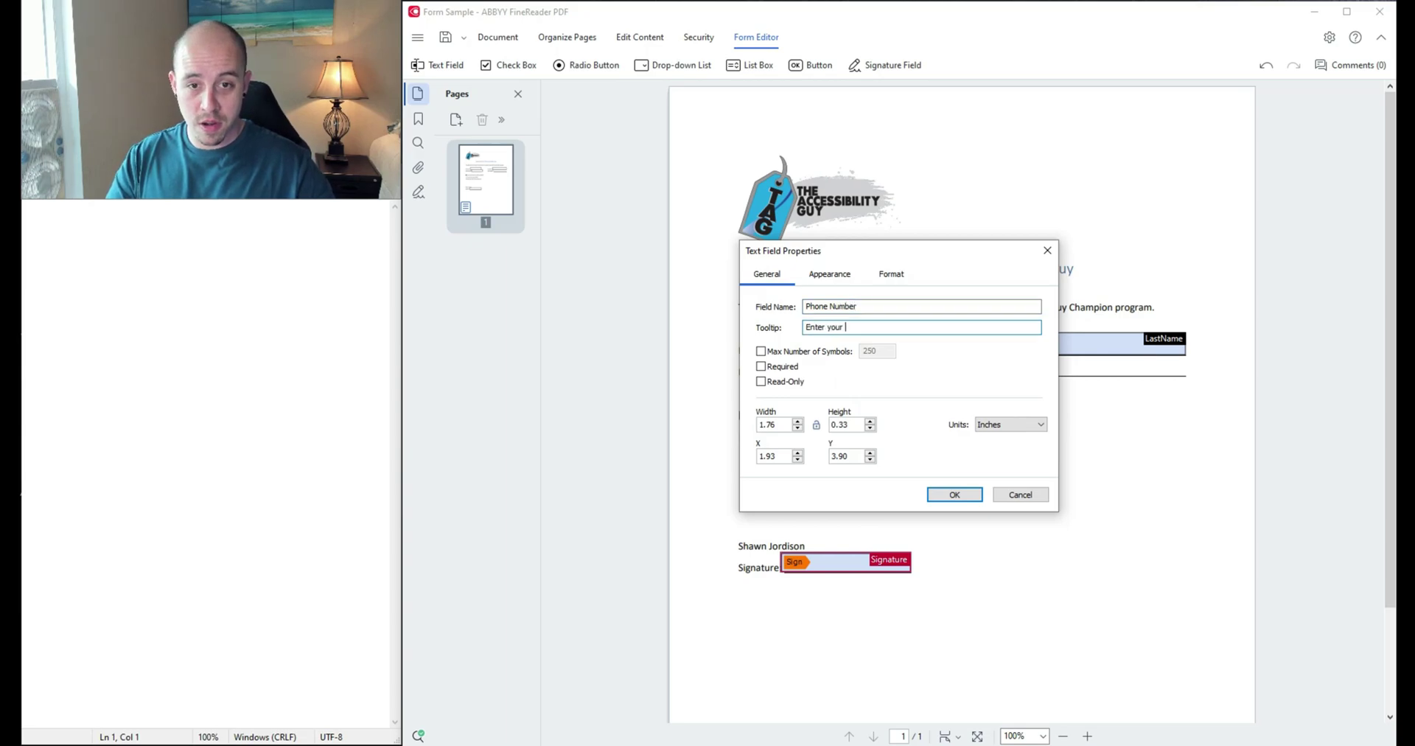
text( phone number)
click(954, 495)
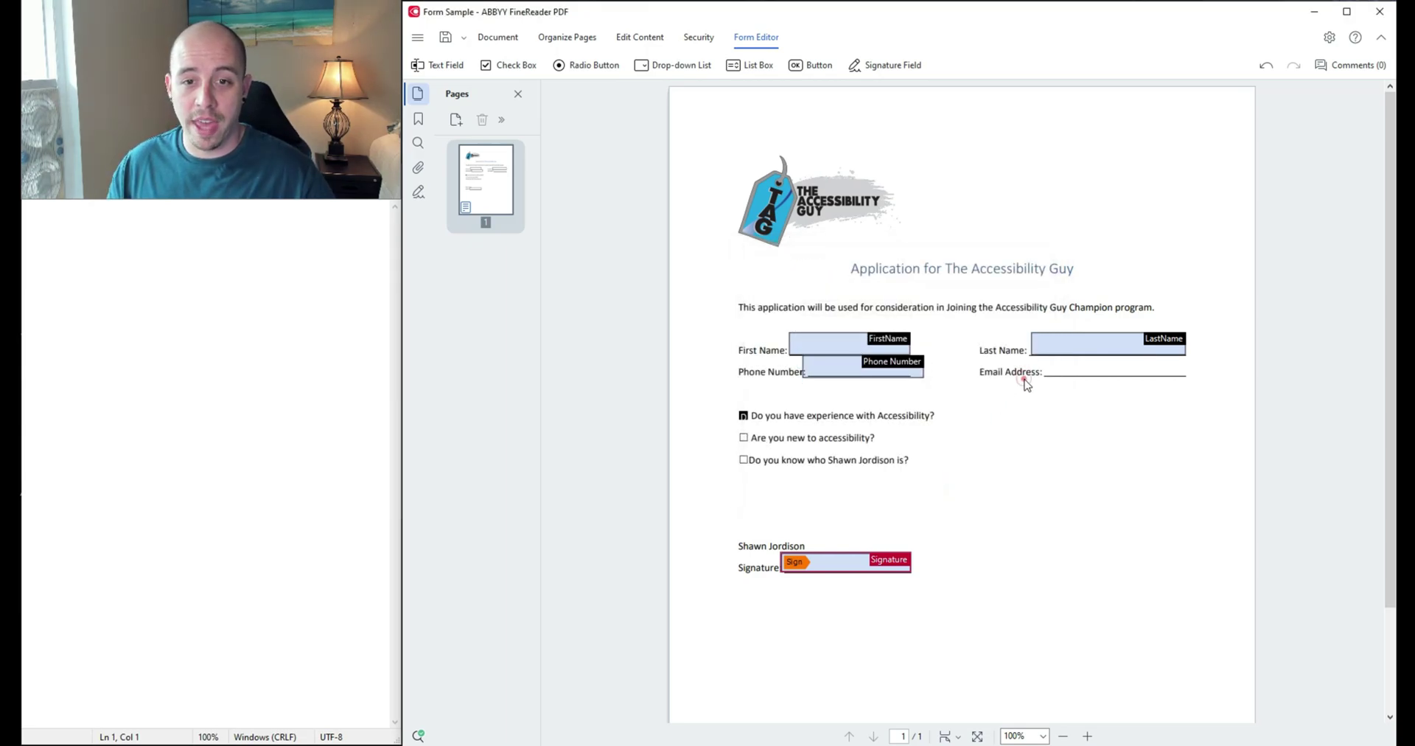
Move the copied field to Email Address, naming it accordingly with tooltip 'Enter your email address'
drag(934, 375, 1146, 368)
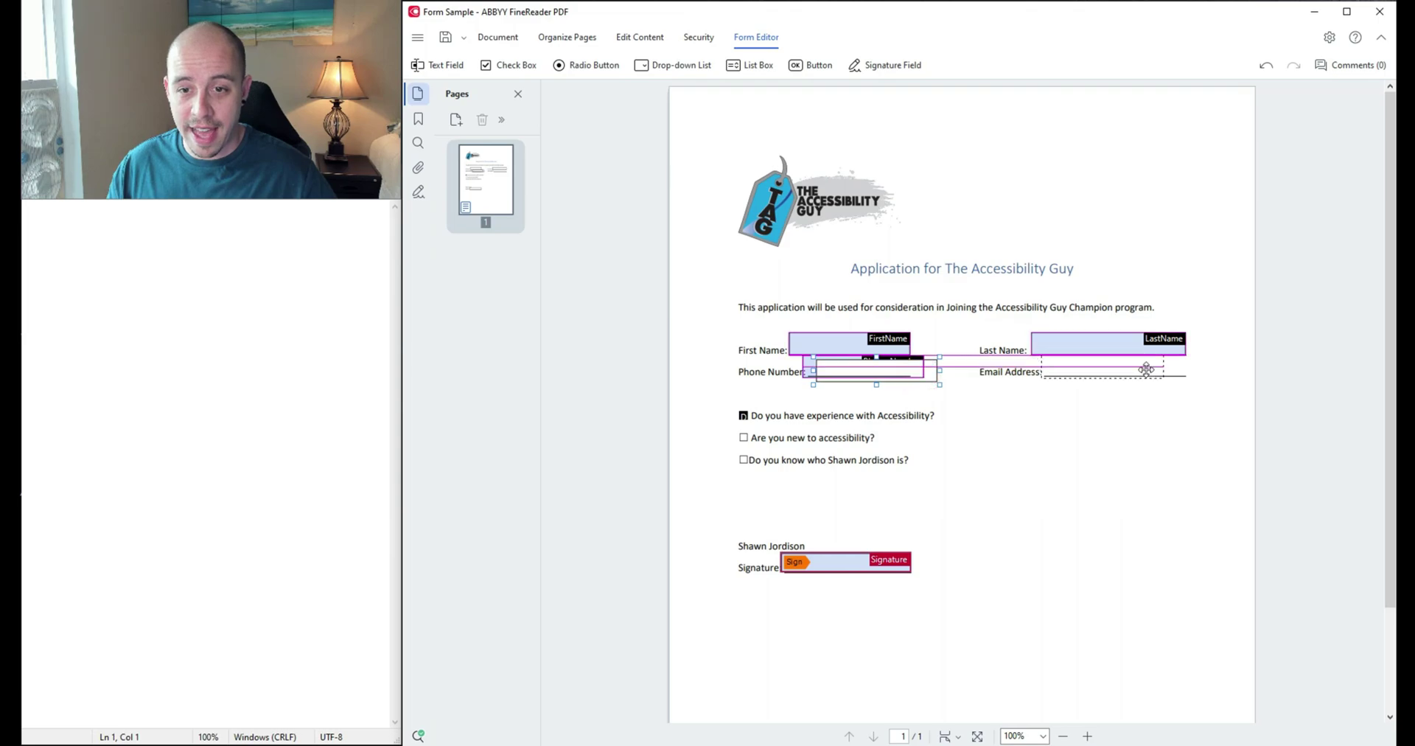
right_click(1142, 375)
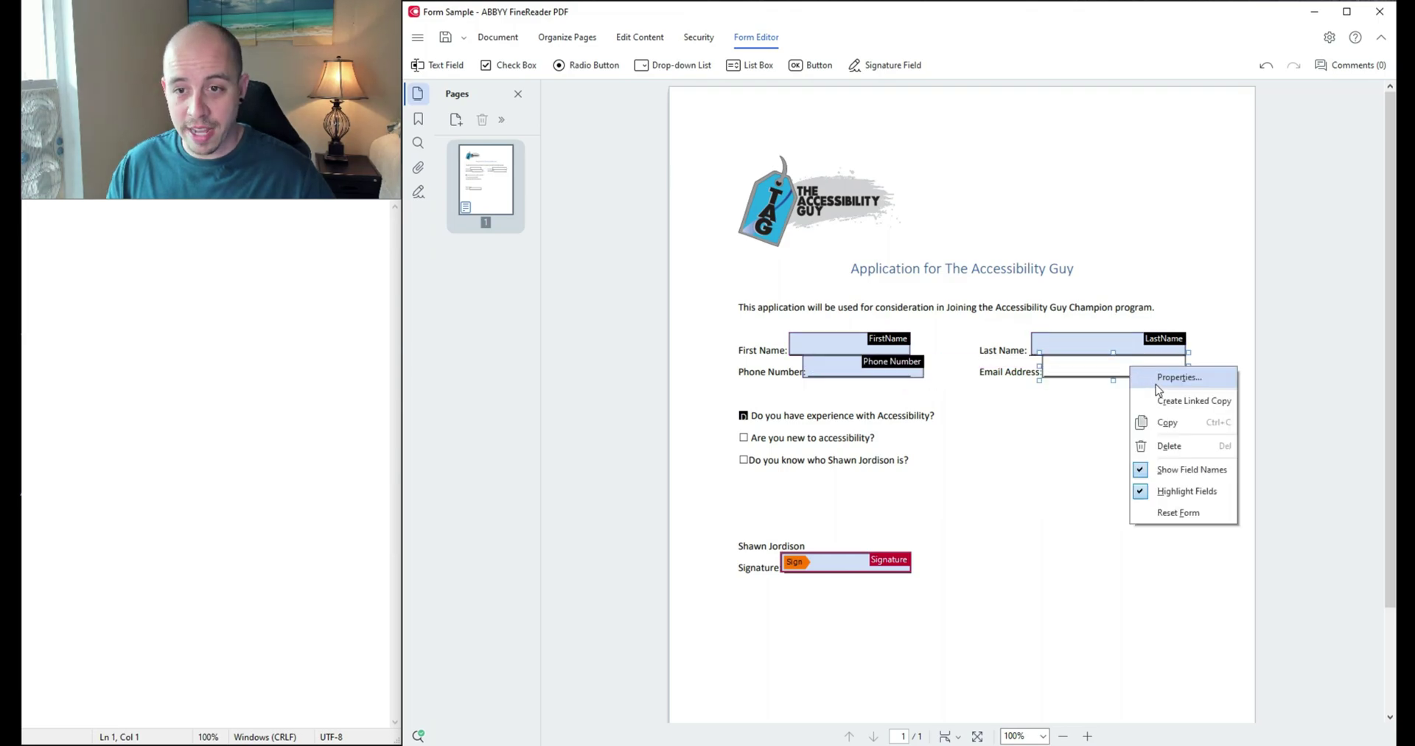
click(1156, 380)
click(766, 273)
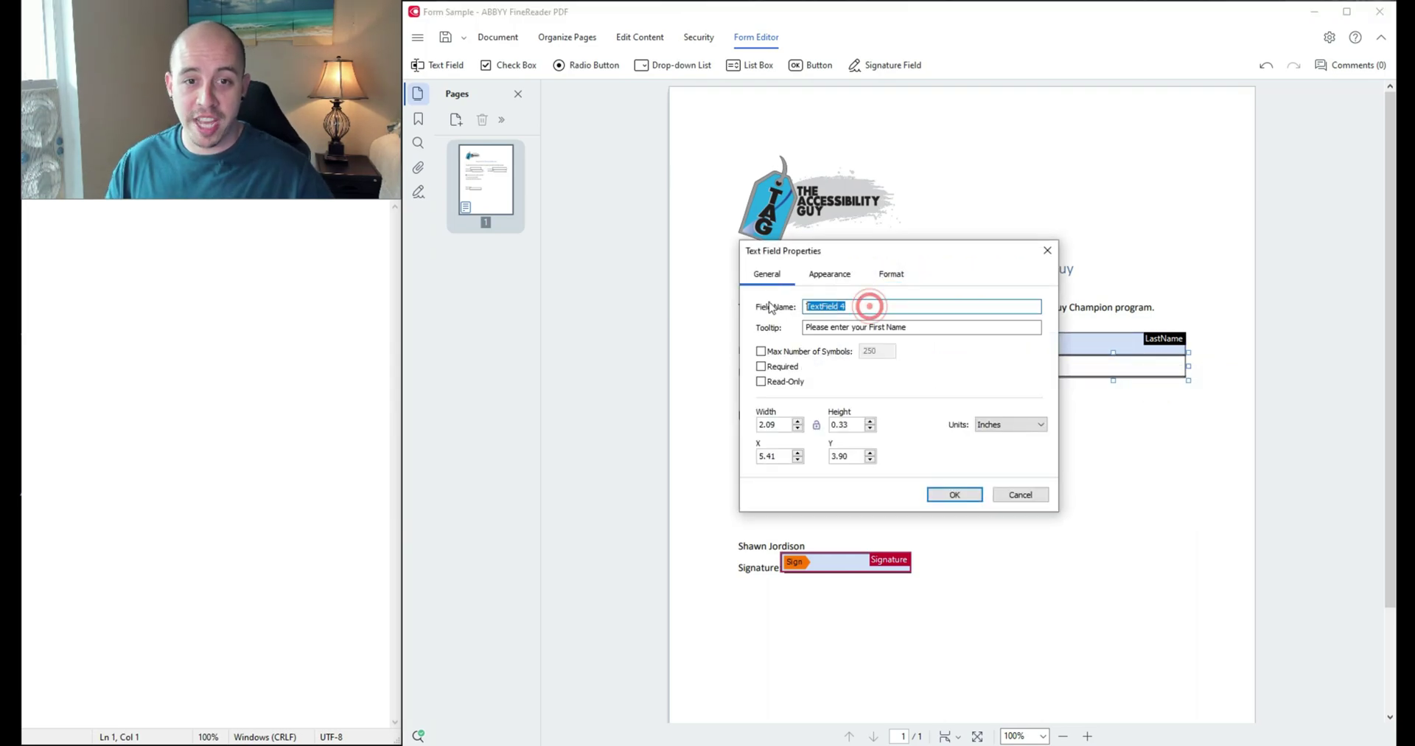
text(Address)
key(Tab)
text(Ent)
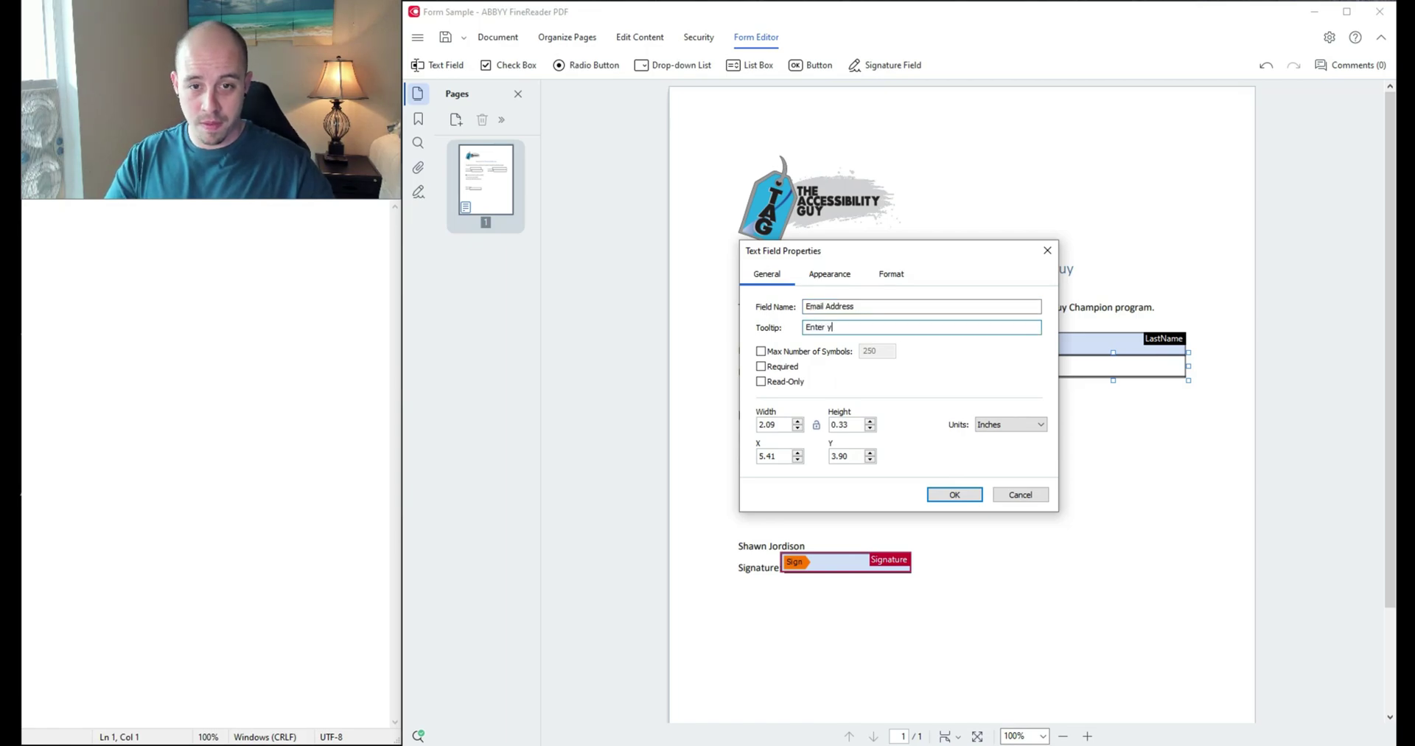
text(our email address)
click(951, 491)
Line the first check box up with the others, then switch to content editing
click(744, 416)
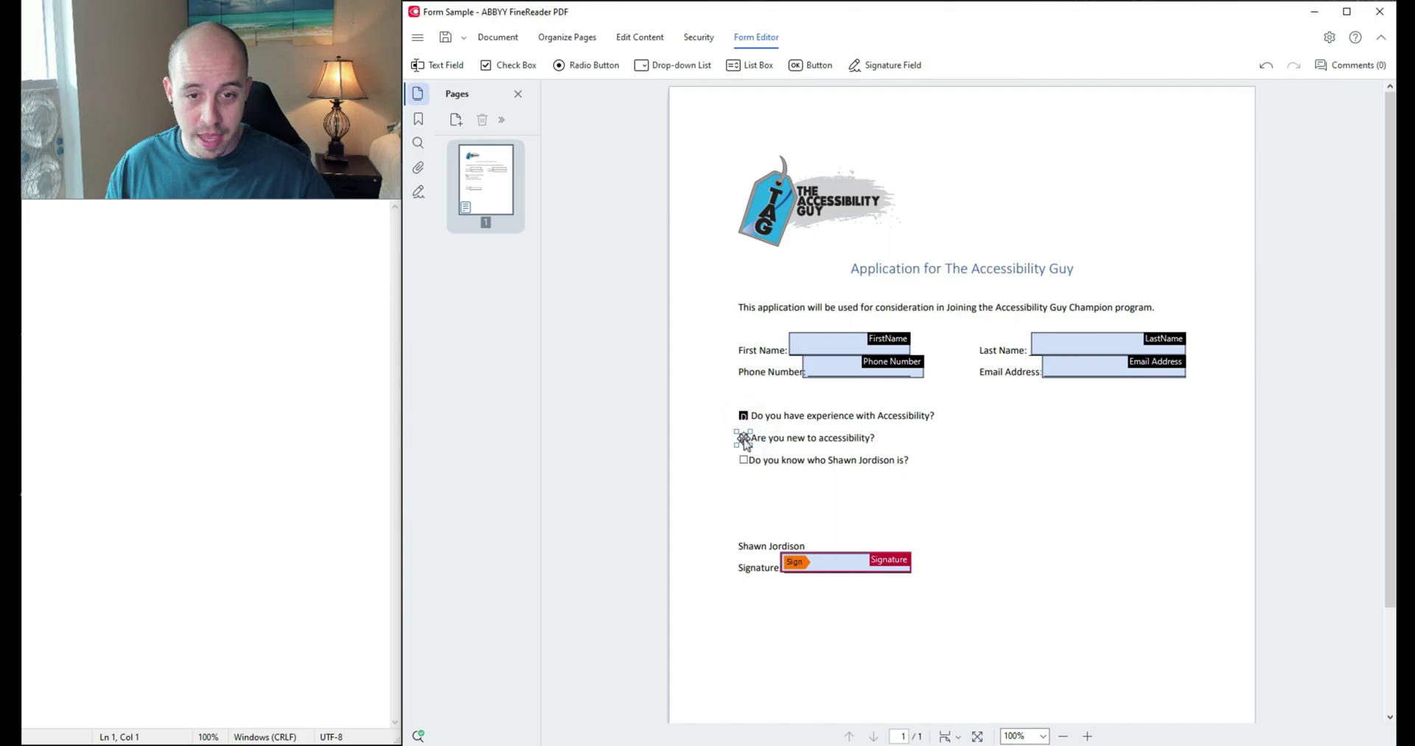
drag(751, 458, 743, 460)
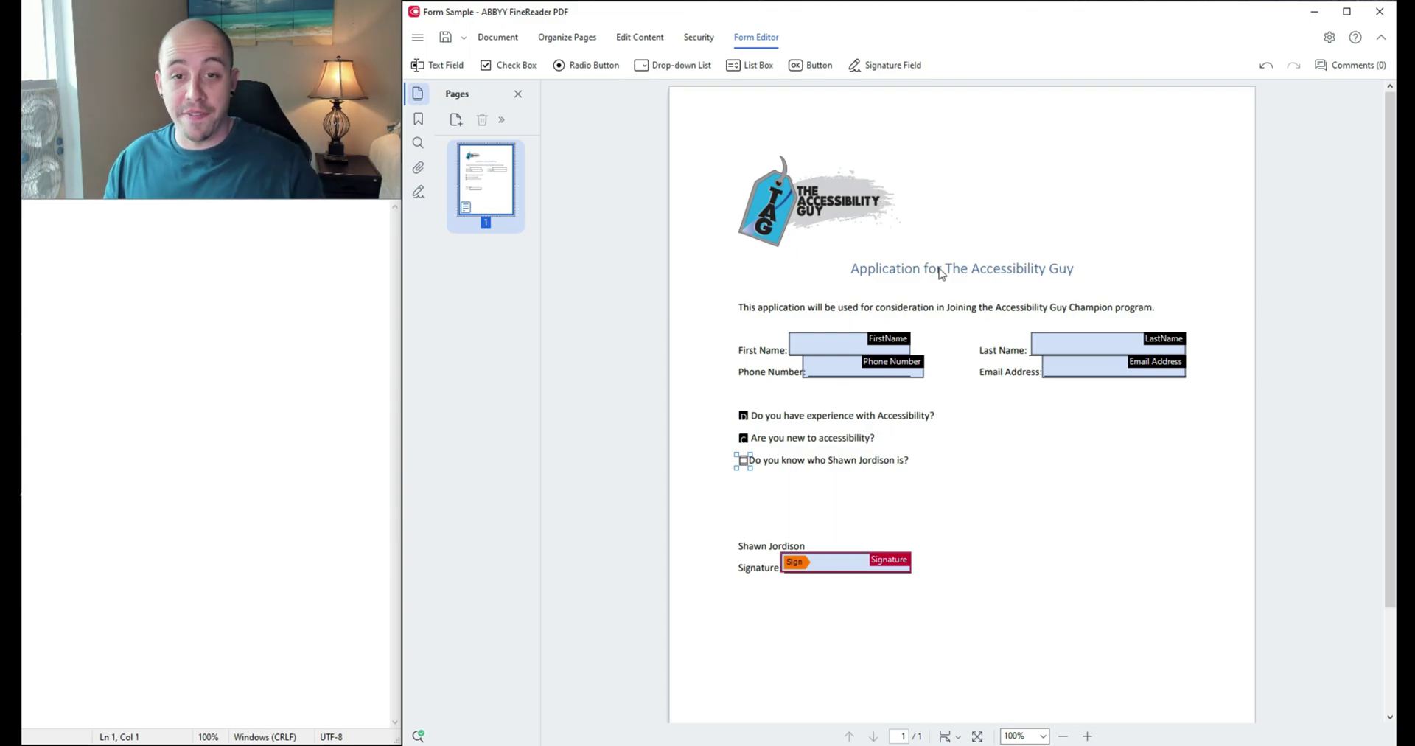
click(933, 224)
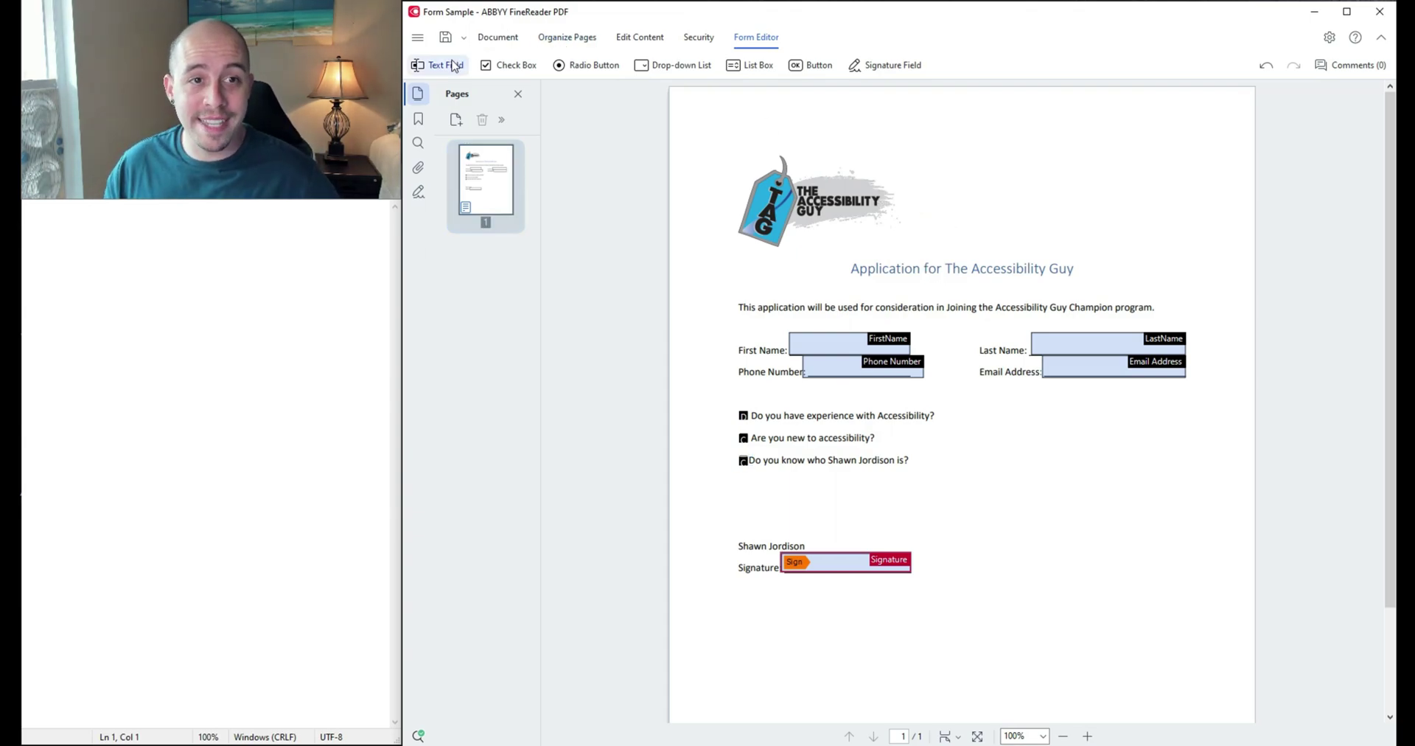
click(655, 37)
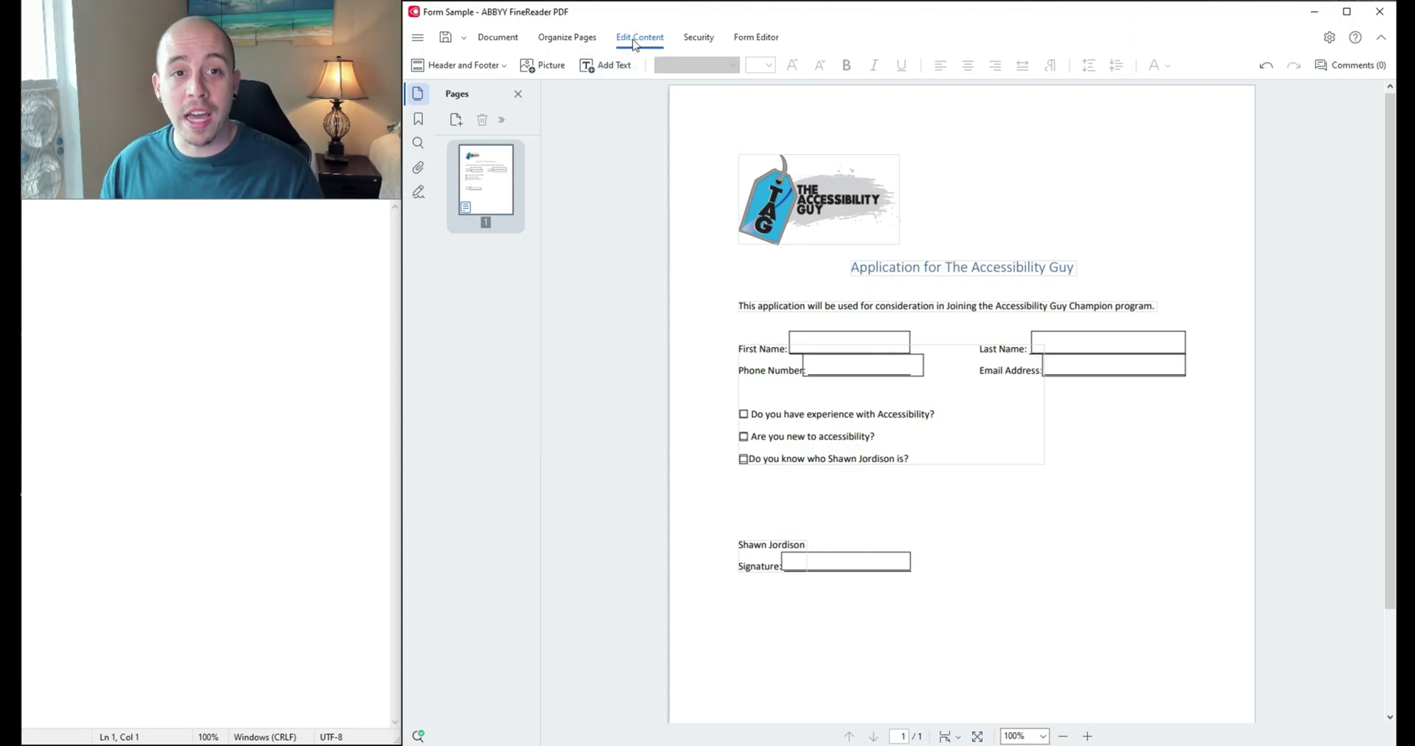
Add the text 'This is another form area:' below the Signature line
click(612, 65)
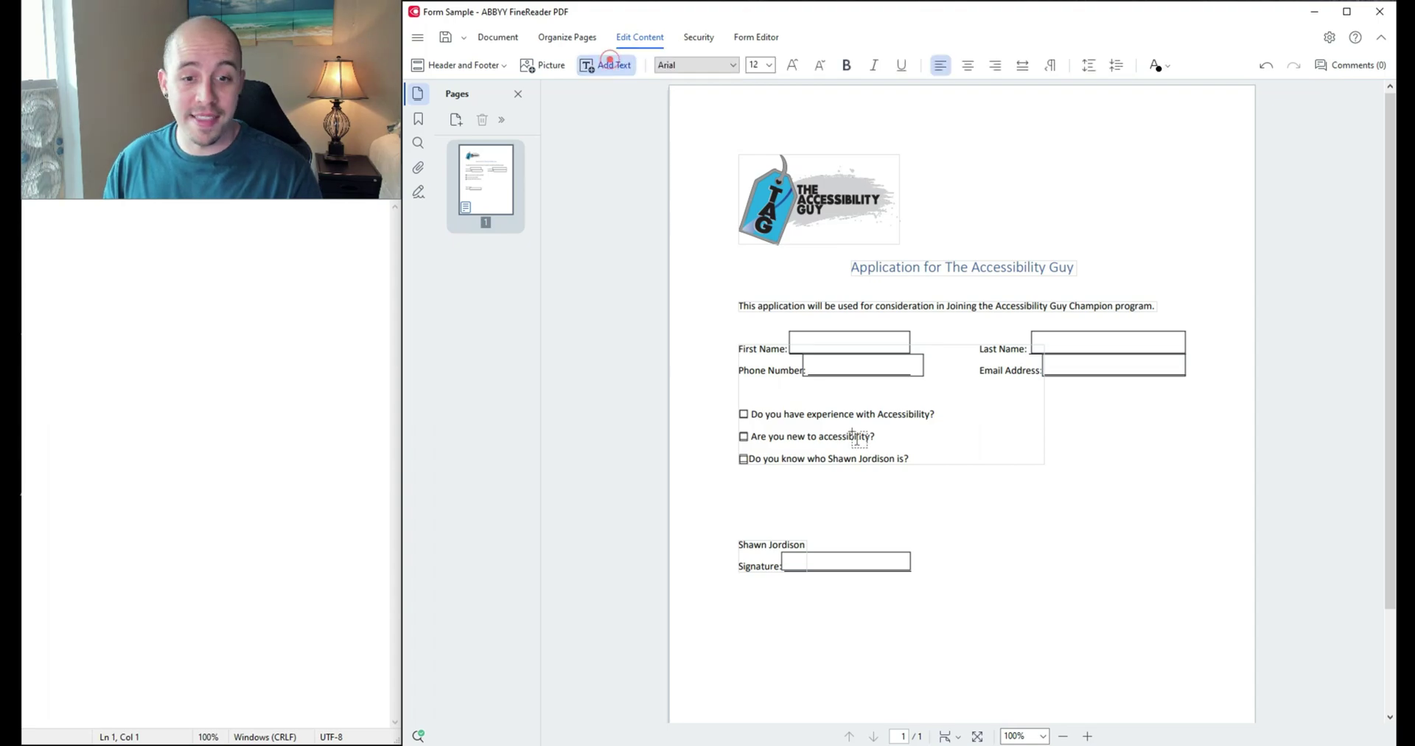
click(740, 601)
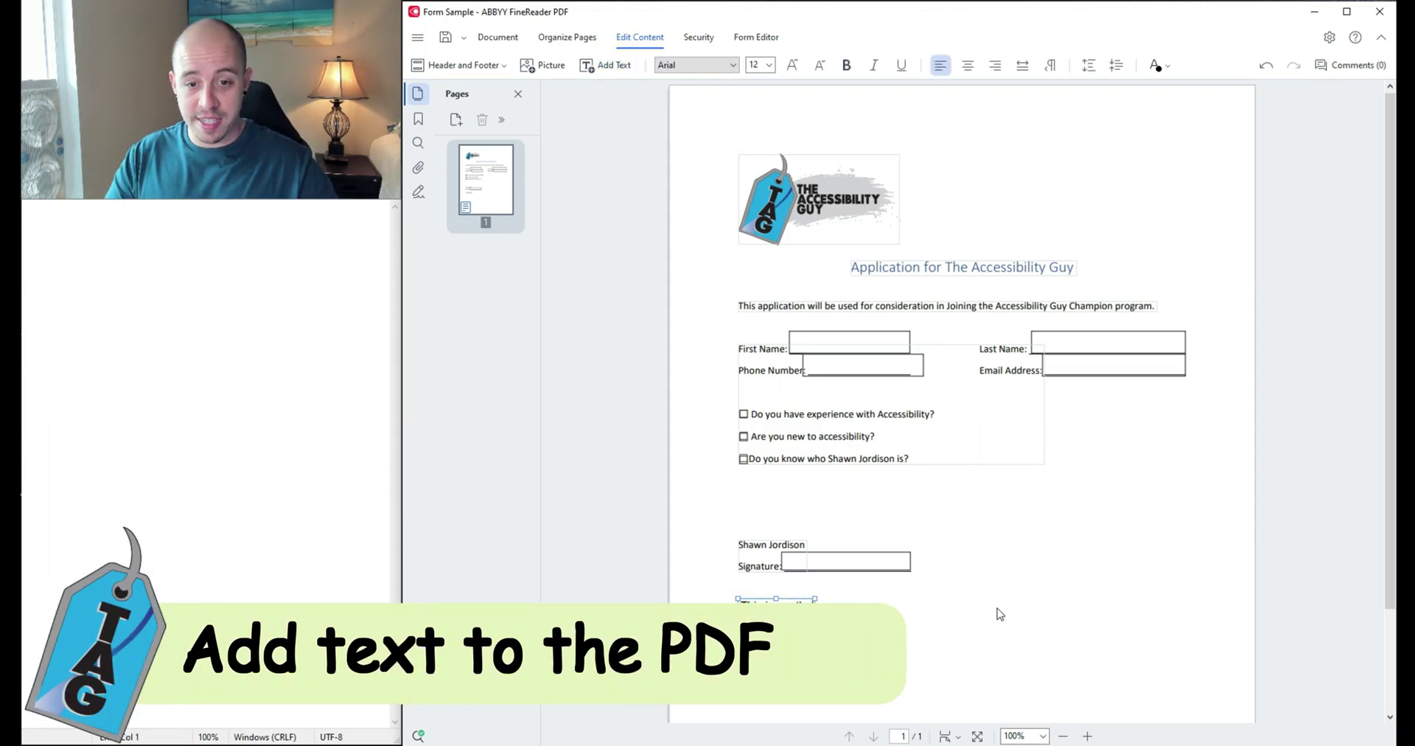
text(form areas)
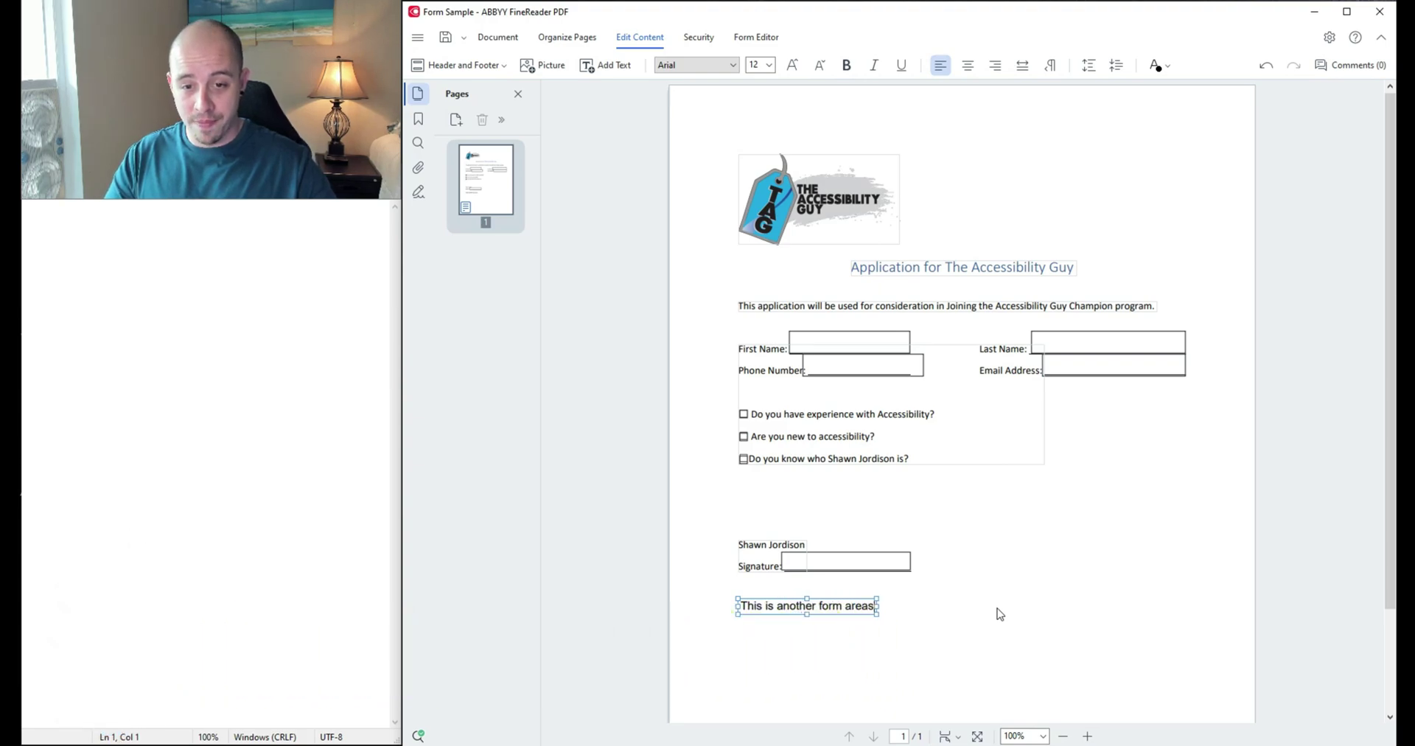
key(BackSpace)
text(:)
Draw a large text field below the 'This is another form area:' text
click(755, 38)
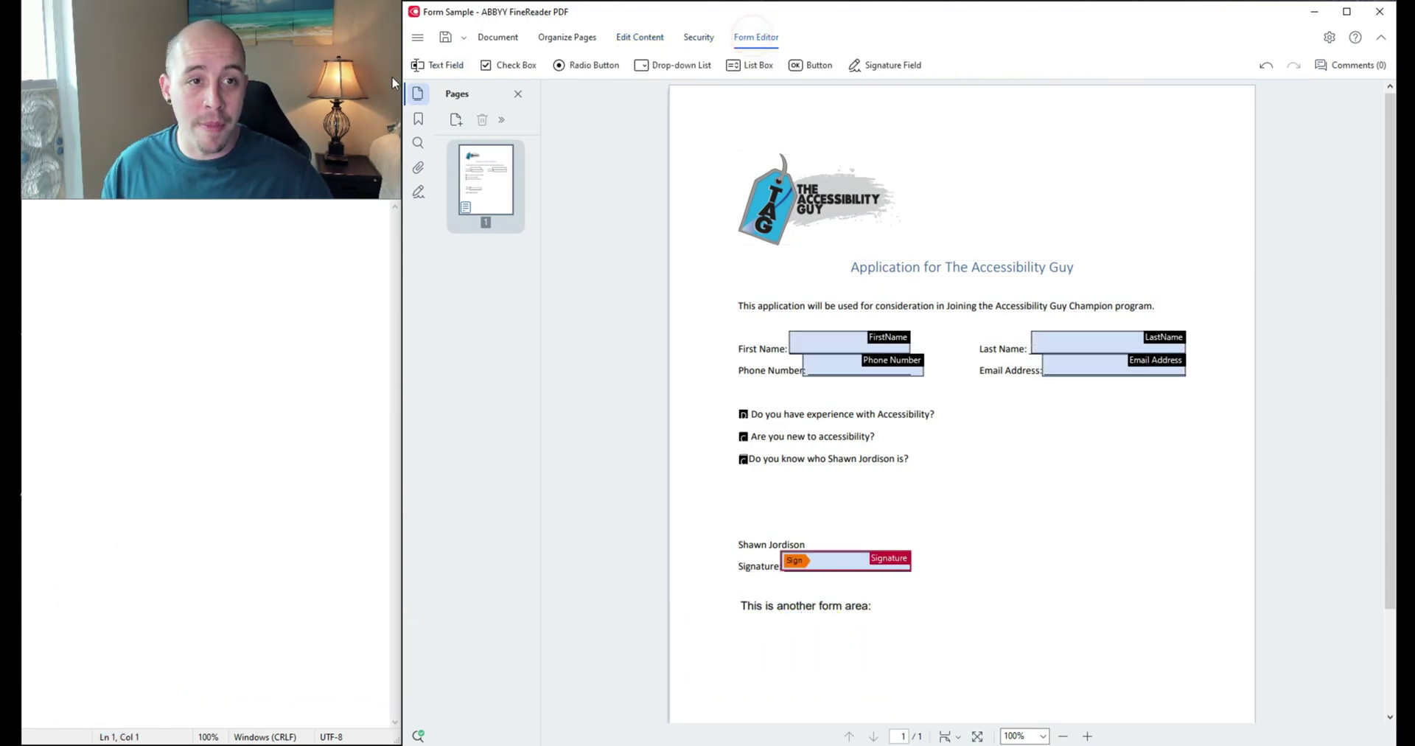
click(435, 67)
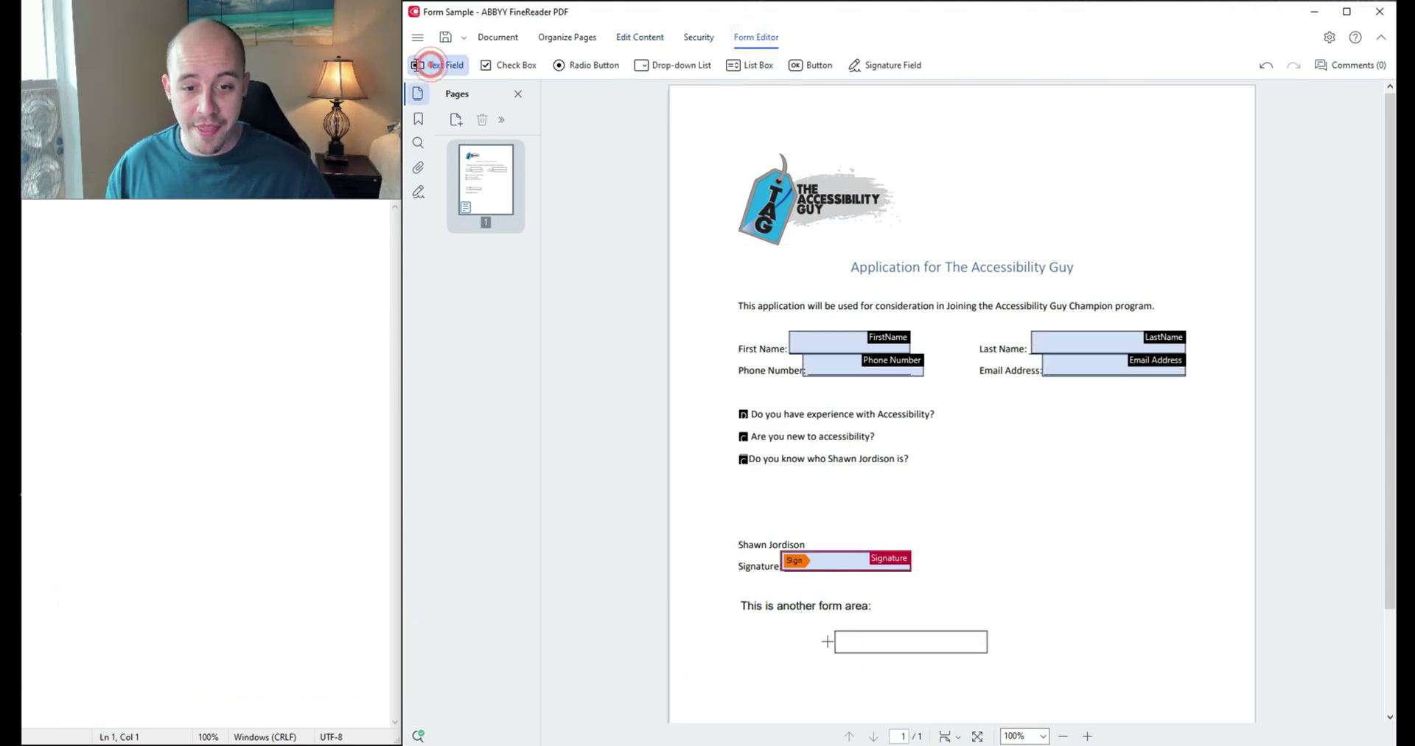
click(739, 613)
drag(895, 640, 1201, 696)
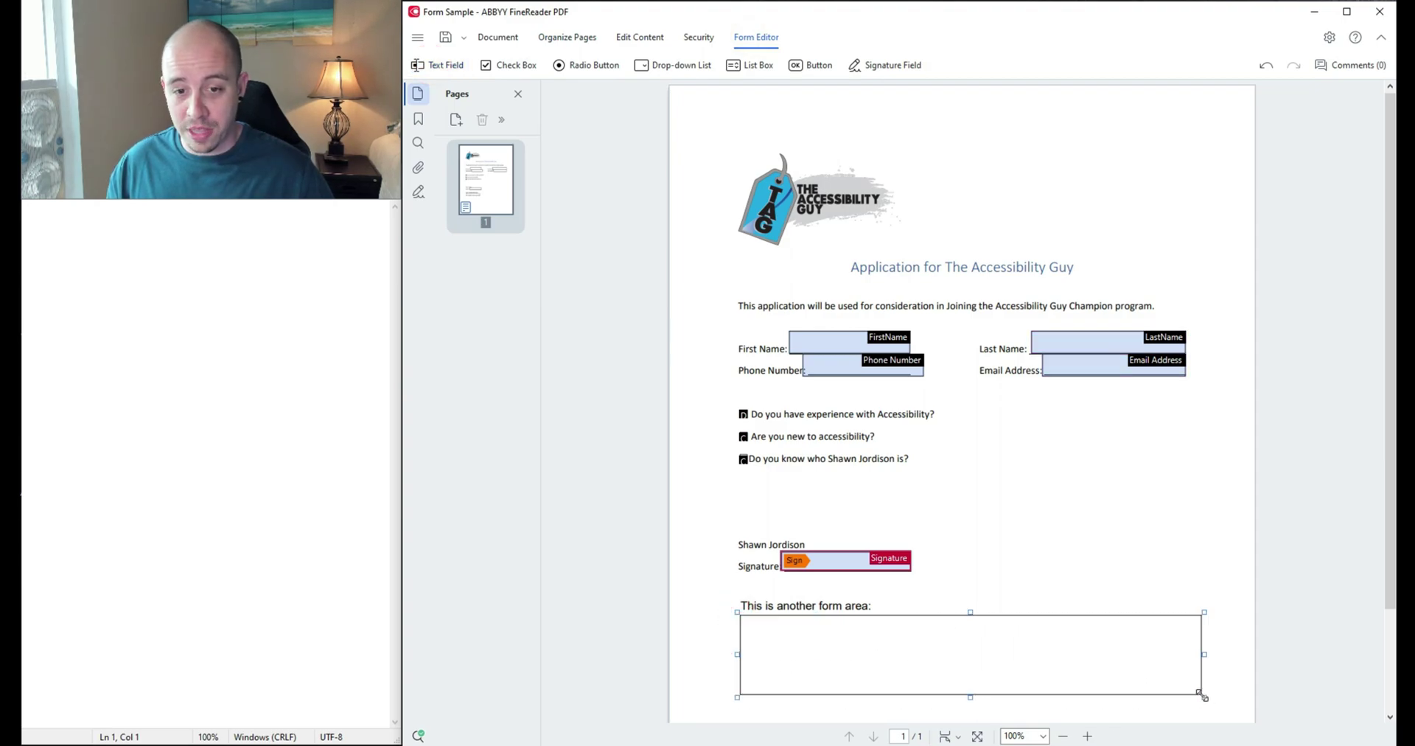
Name it Anotherform, tooltip 'Please enter additional information', and set it multi-line
right_click(919, 639)
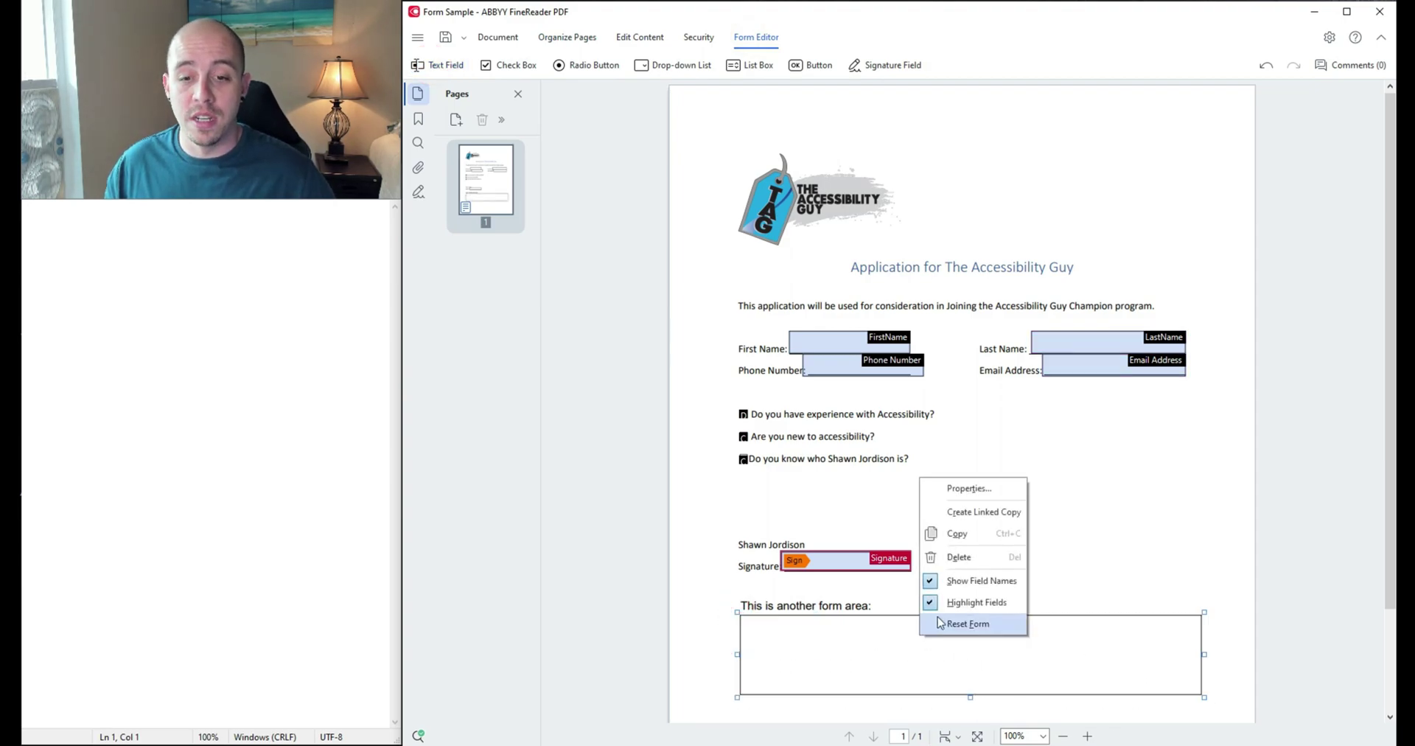
click(971, 486)
double_click(858, 309)
text(Please enter additional)
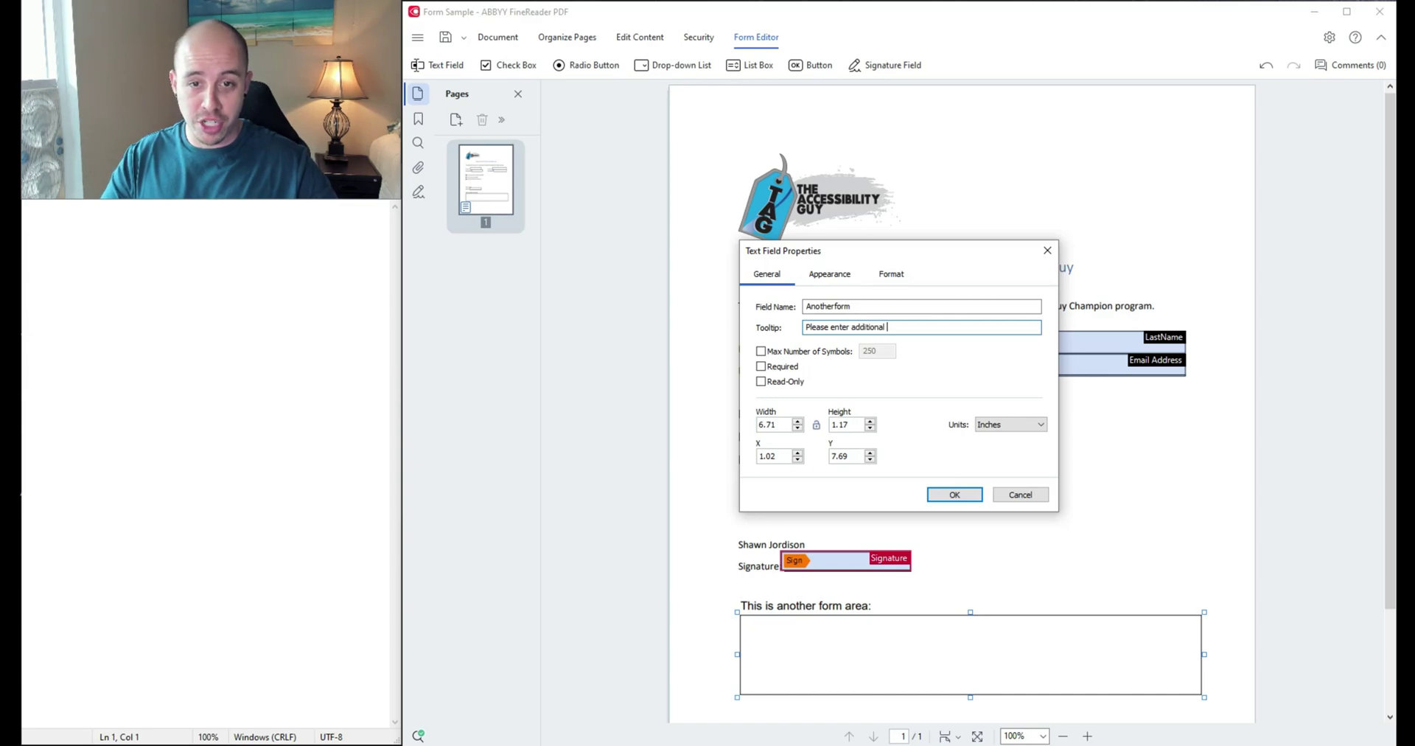
text(information)
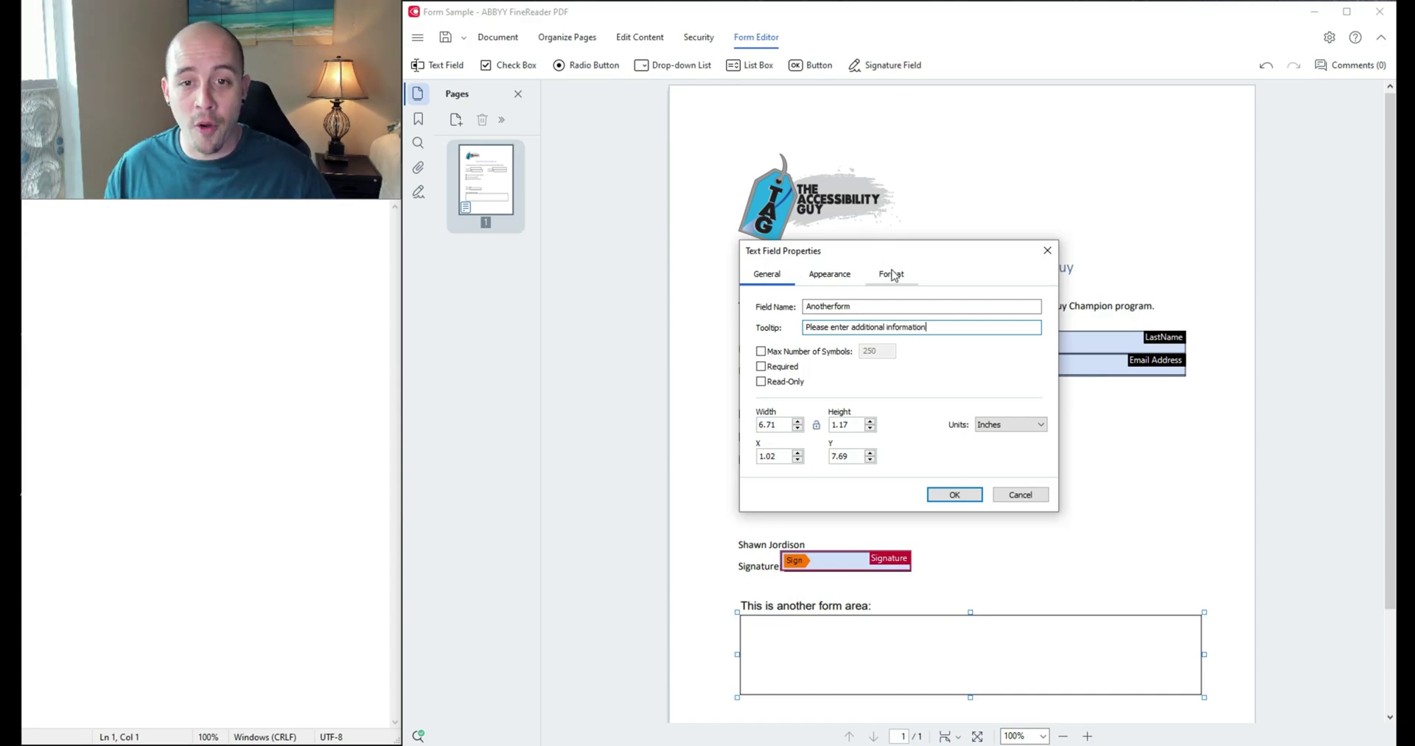
click(894, 275)
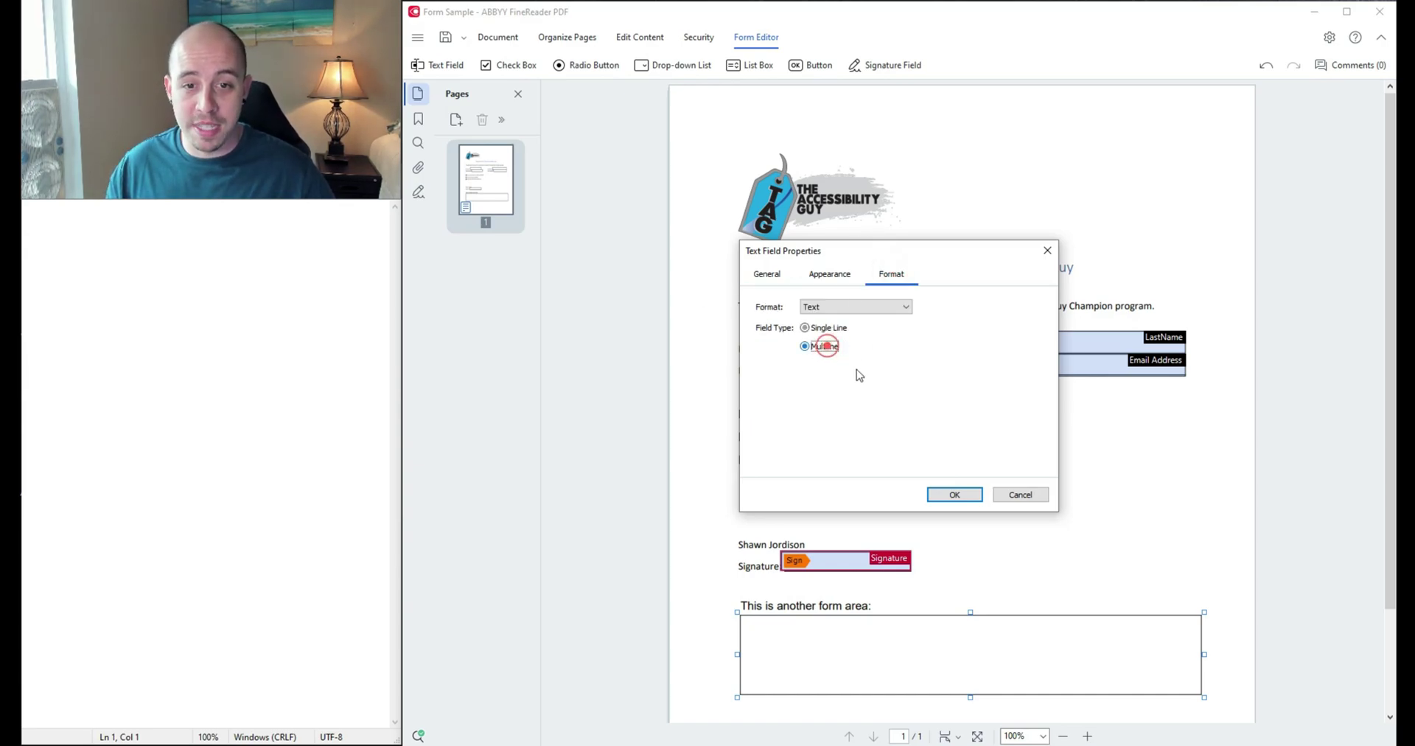
click(954, 494)
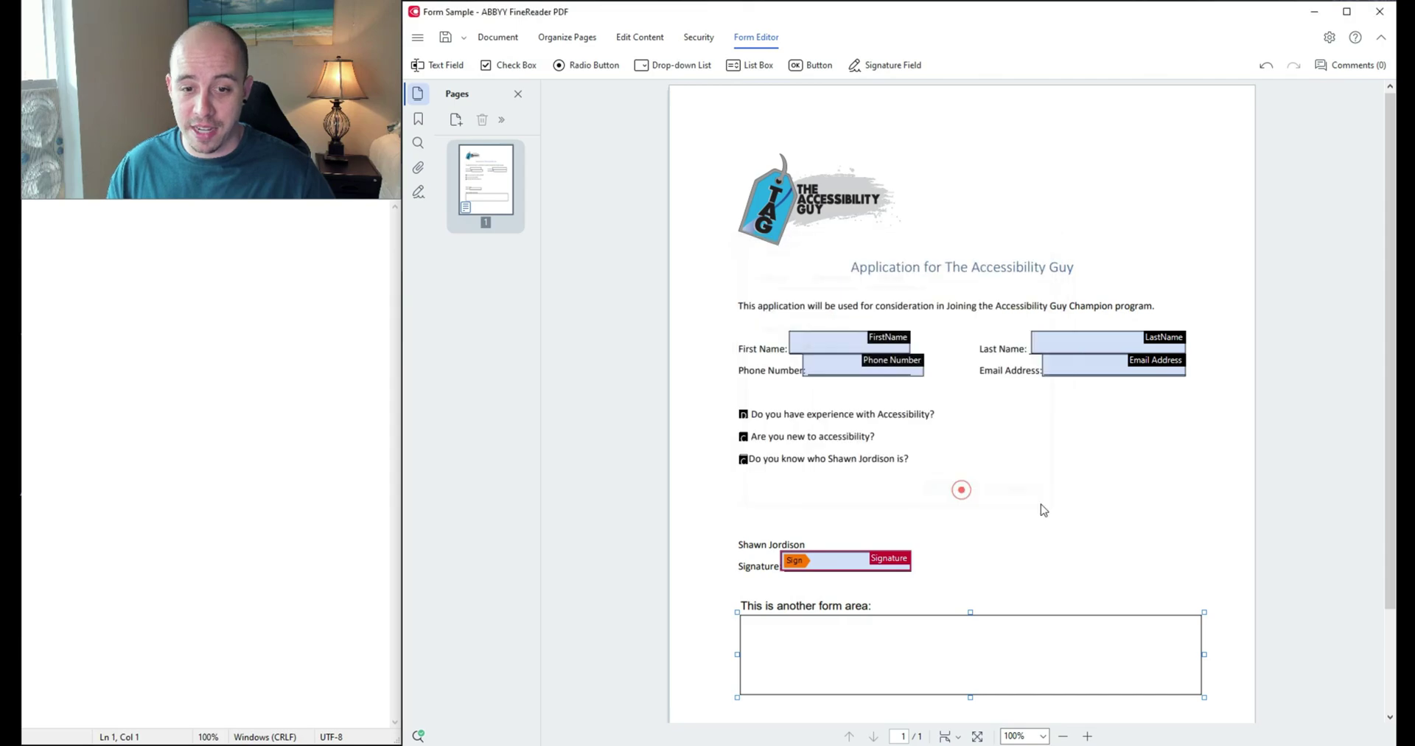
Save the form as a Searchable PDF Document, continuing past the already-searchable warning
click(465, 39)
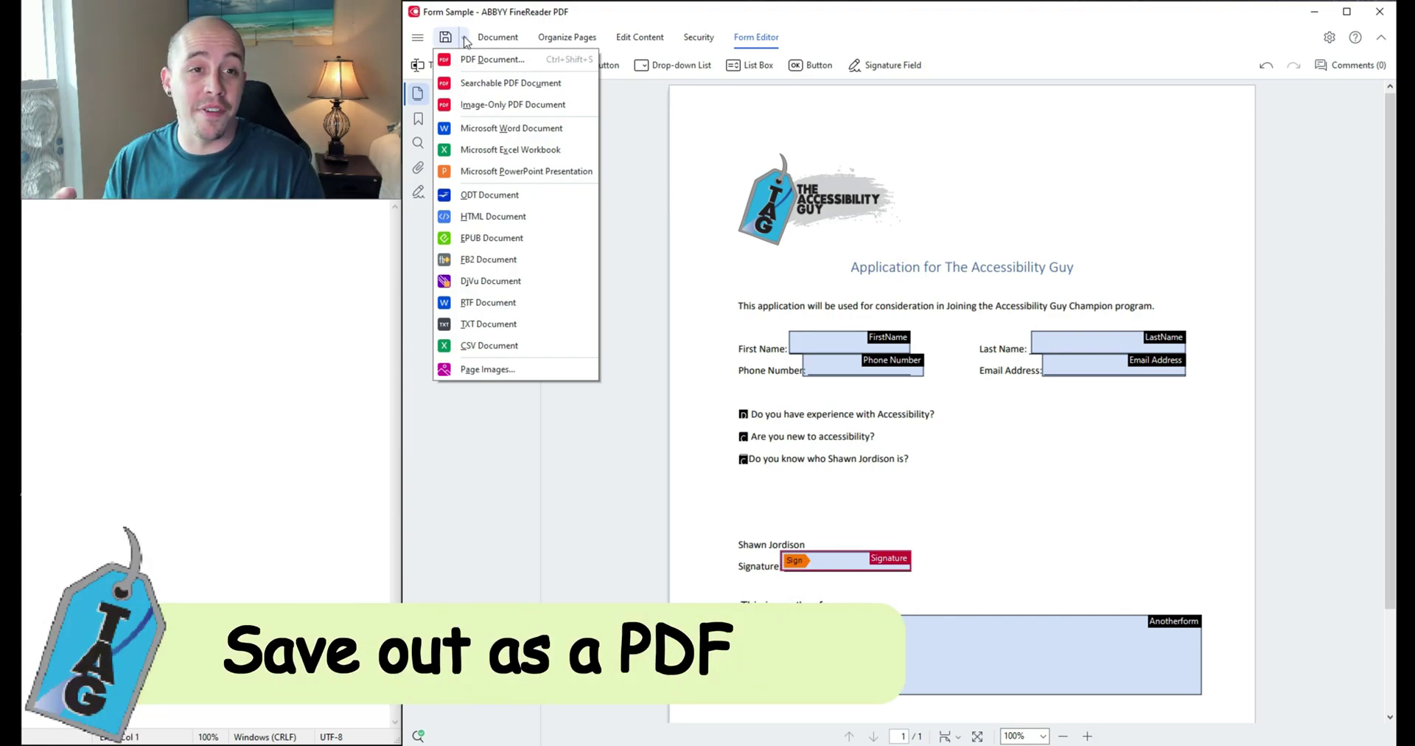
click(519, 84)
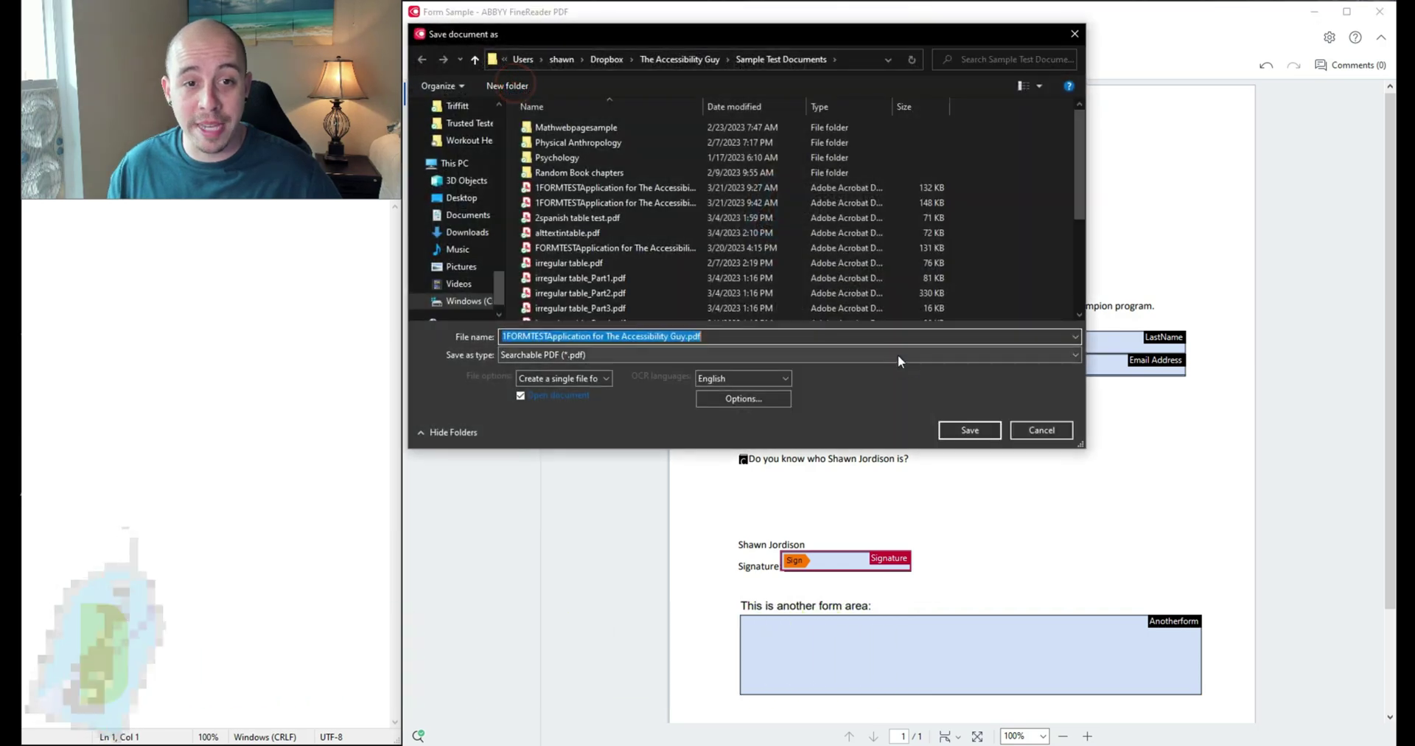
key(Return)
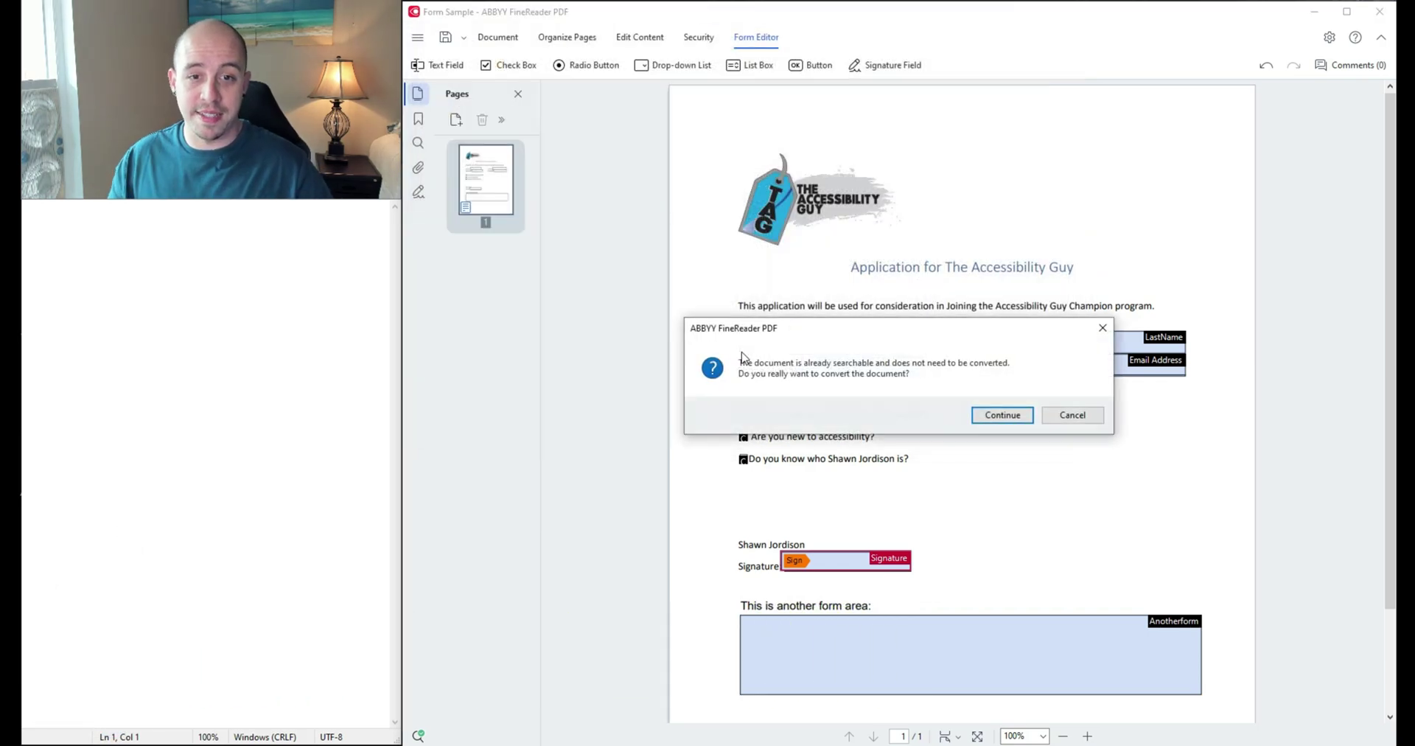
key(Return)
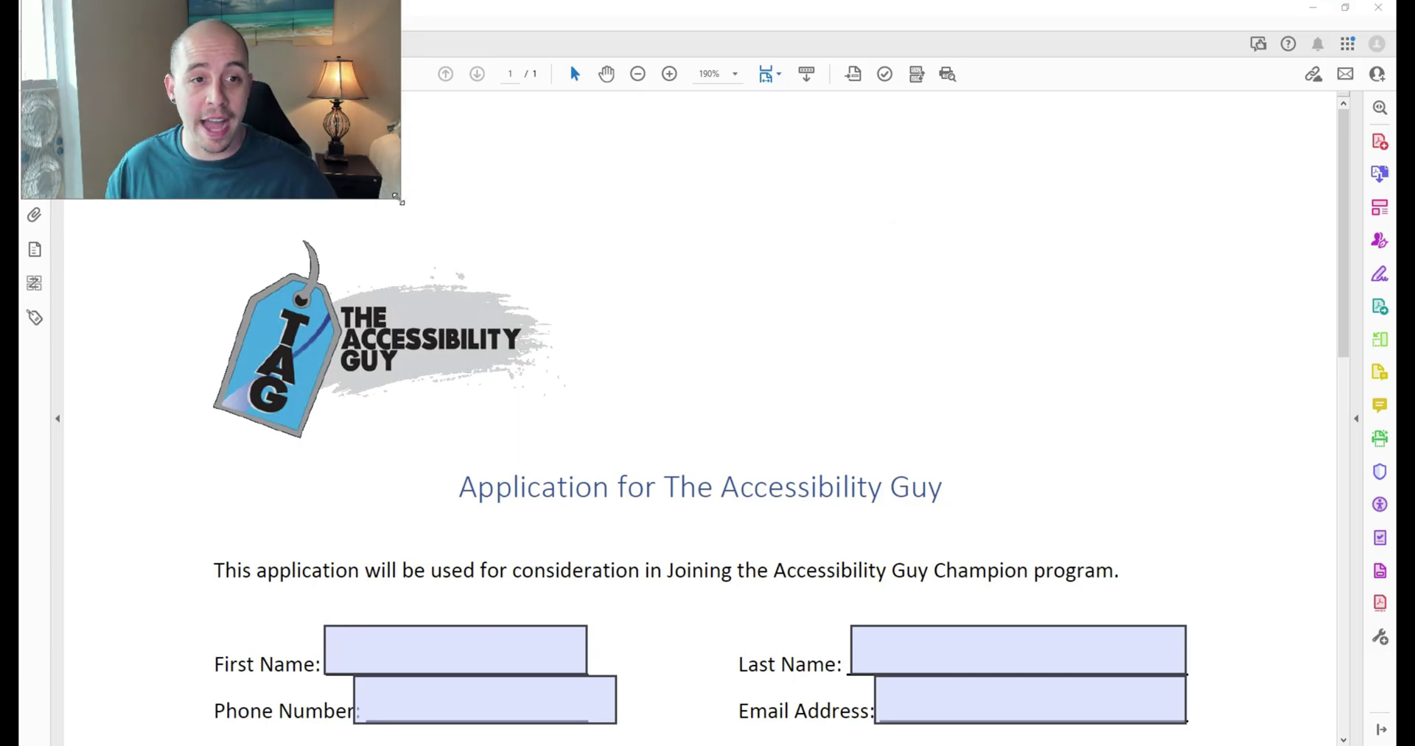
mouse_move(399, 180)
mouse_down()
mouse_move(1313, 88)
mouse_move(1311, 74)
mouse_up()
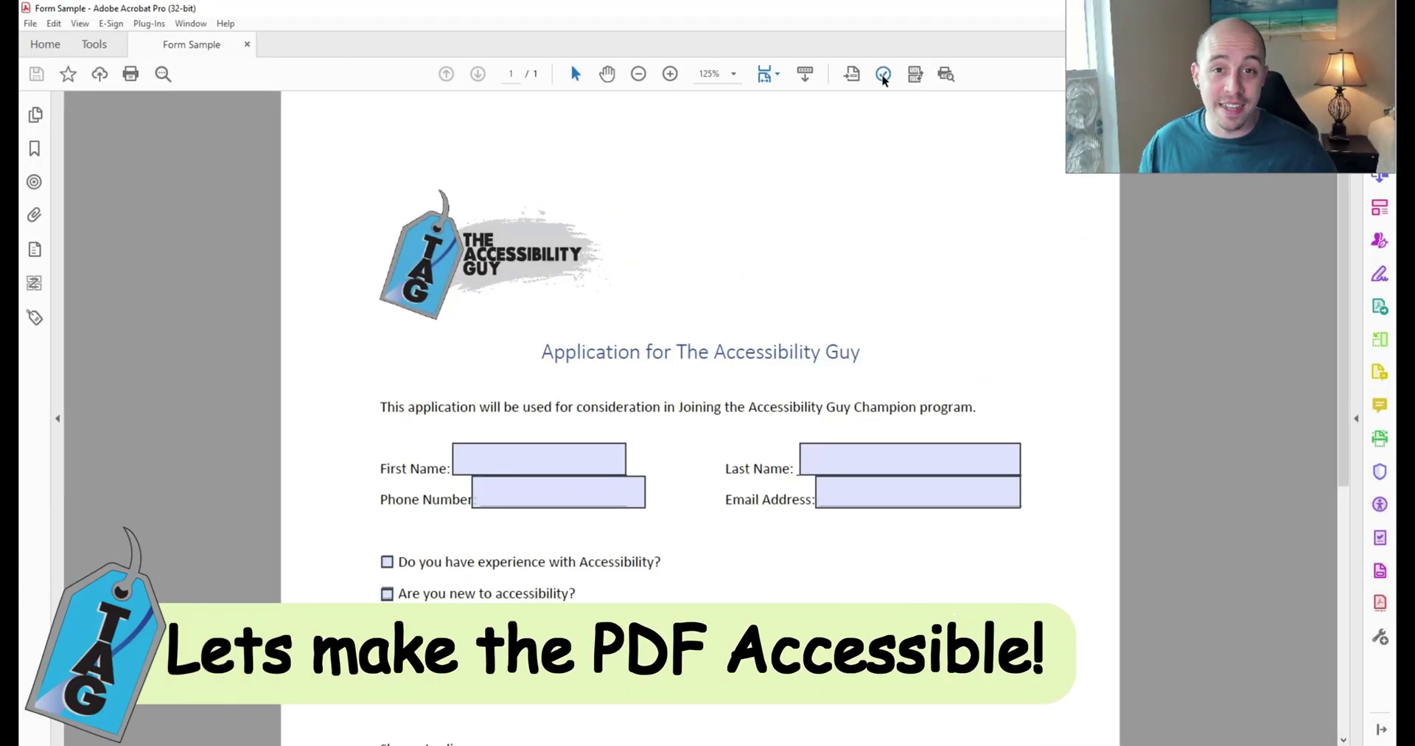
Remove the <Document> tag and all its children, leaving an empty Tags root, then show Action Wizard
click(33, 318)
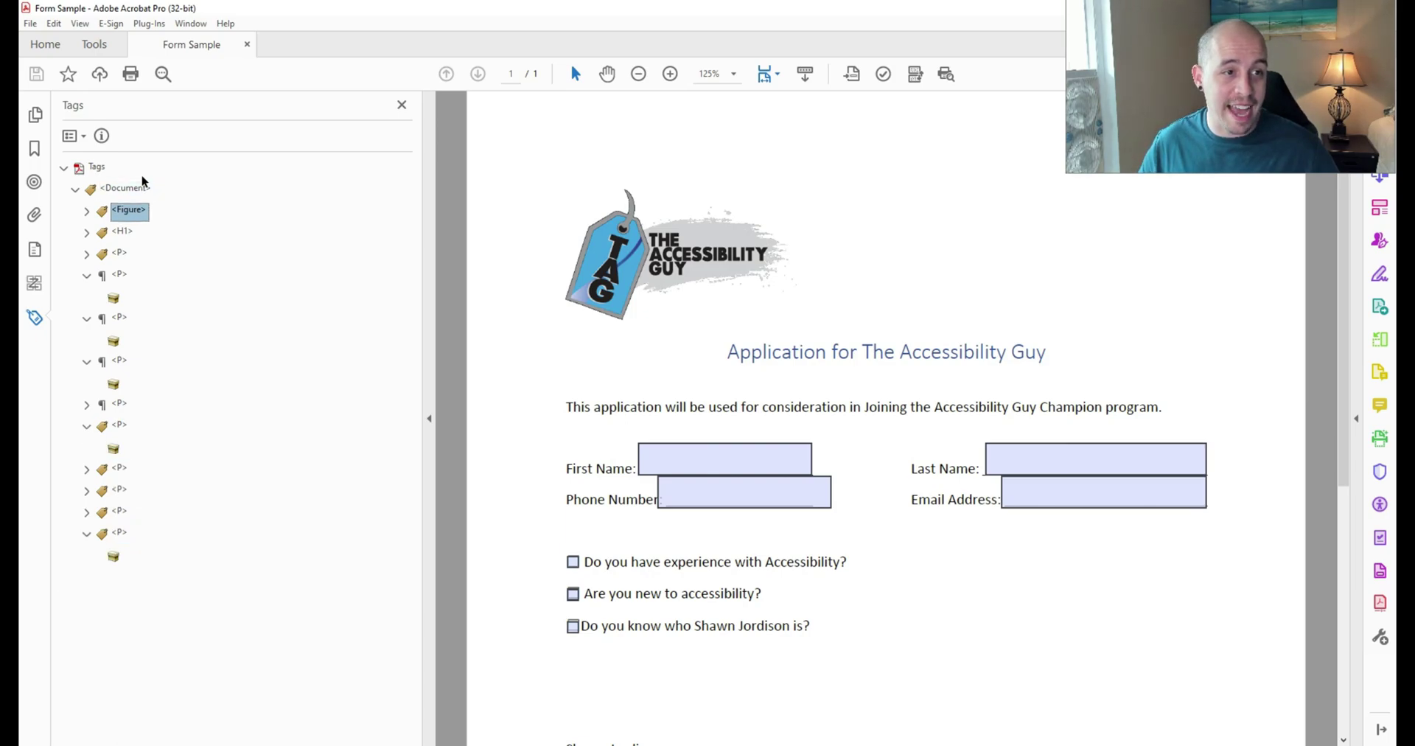
click(140, 188)
key(Left)
key(Left)
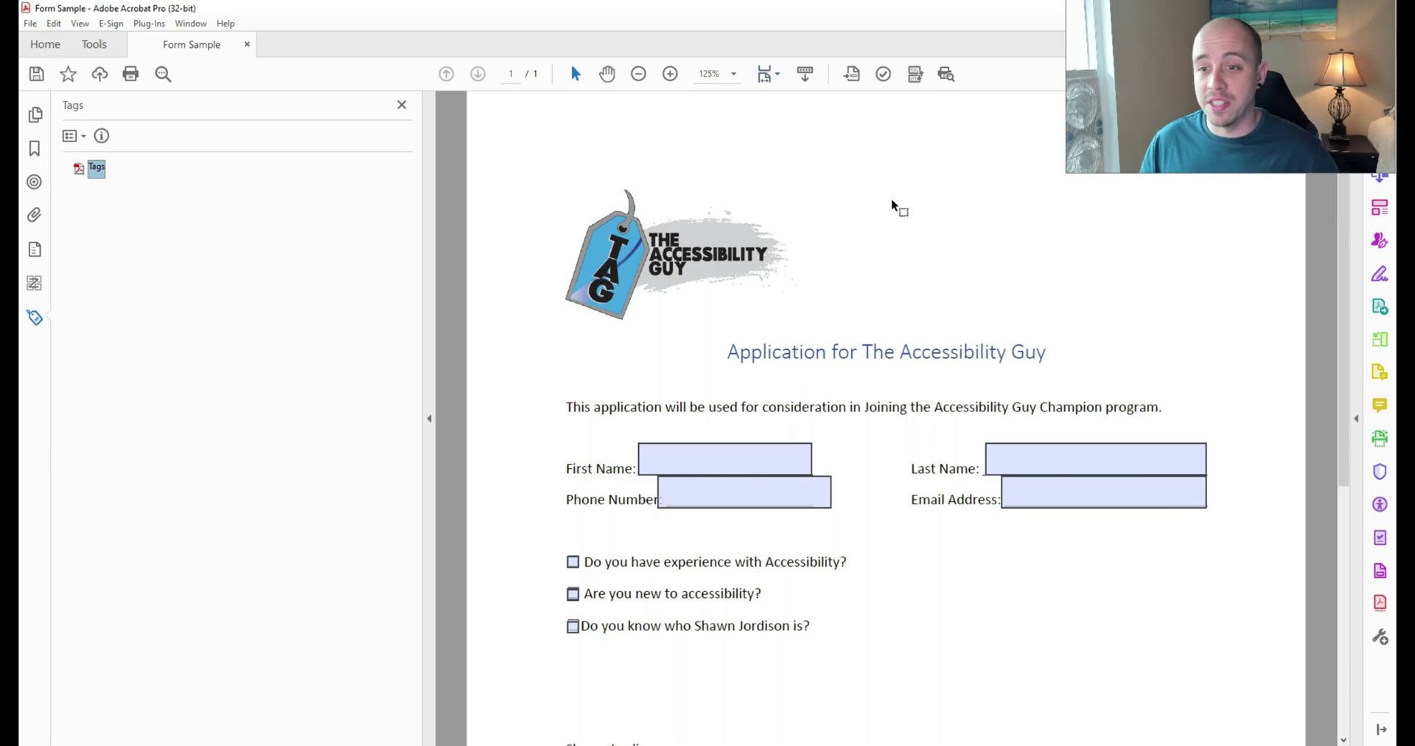
click(893, 207)
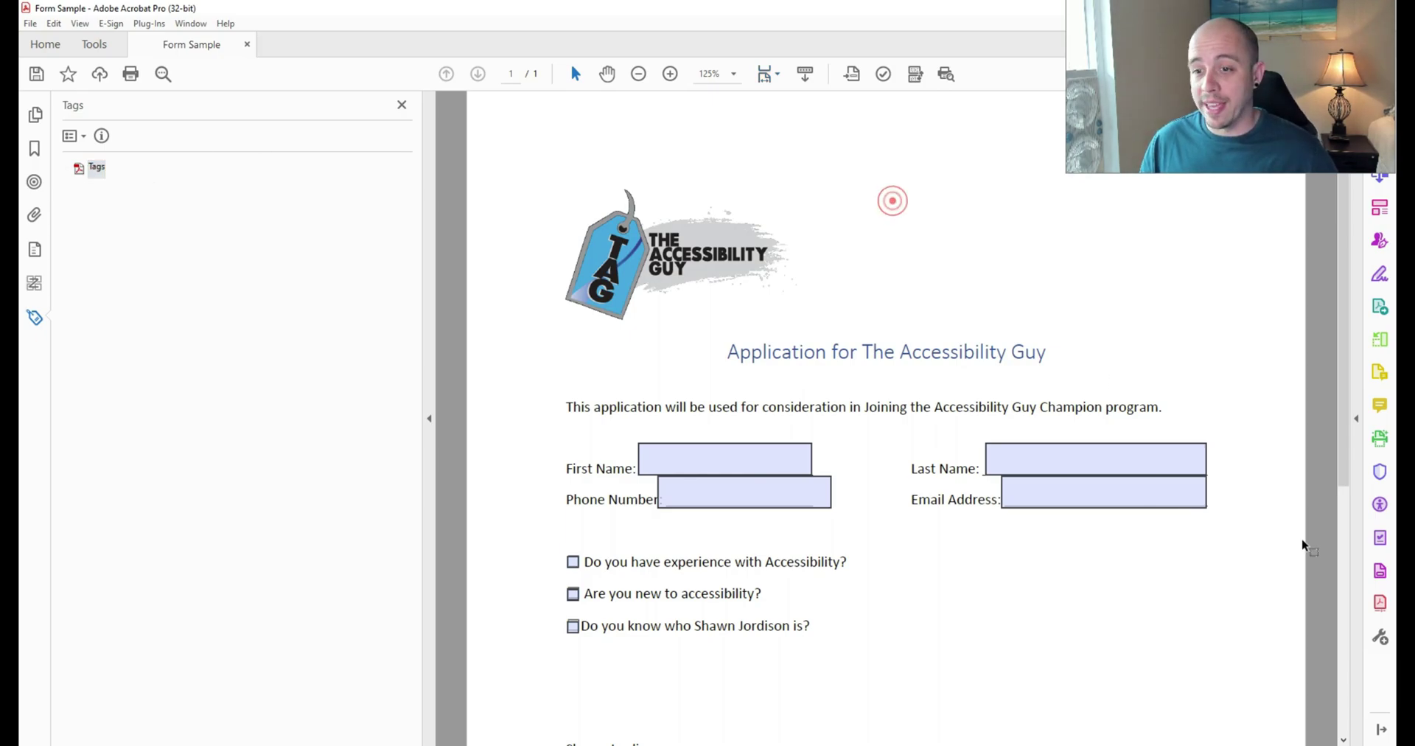
click(1380, 538)
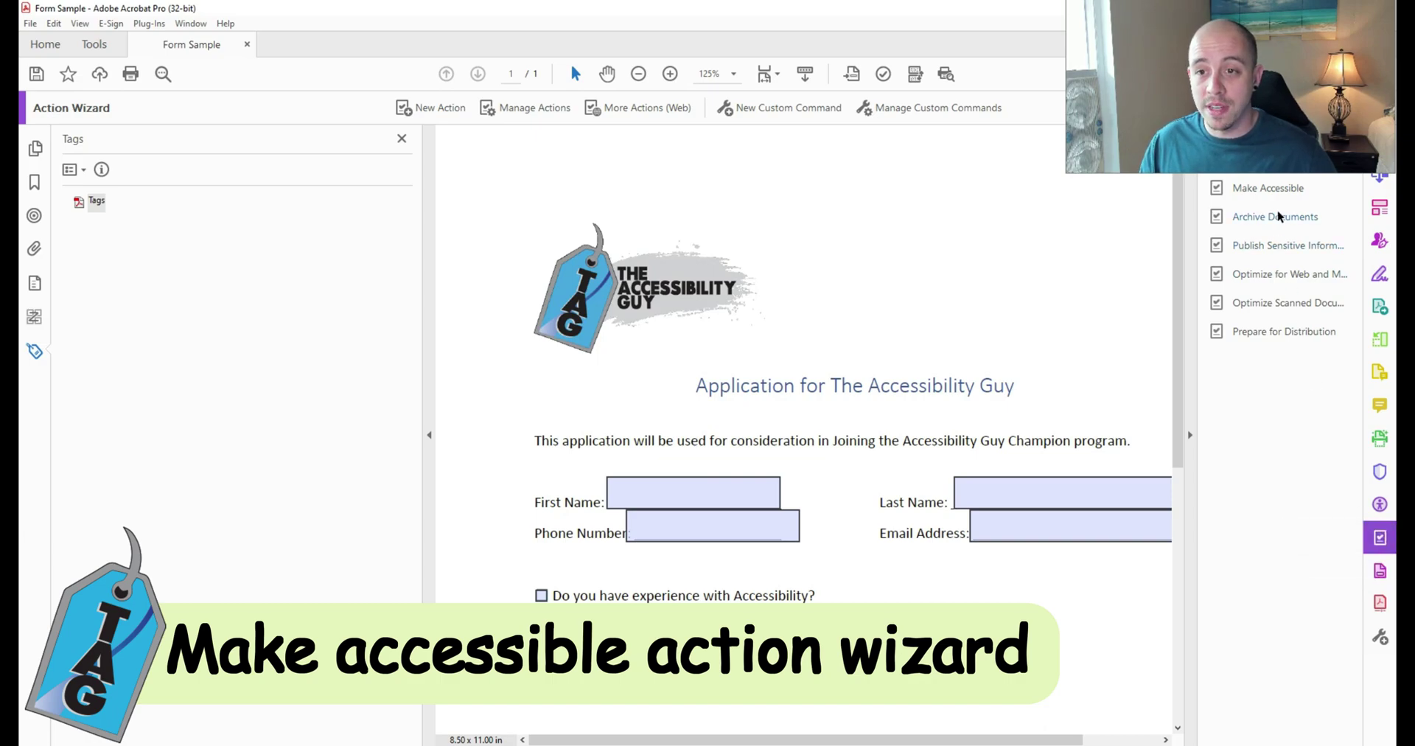
Start Make Accessible, letting it set the title 'Form Sample' and skipping form field detection
click(1271, 190)
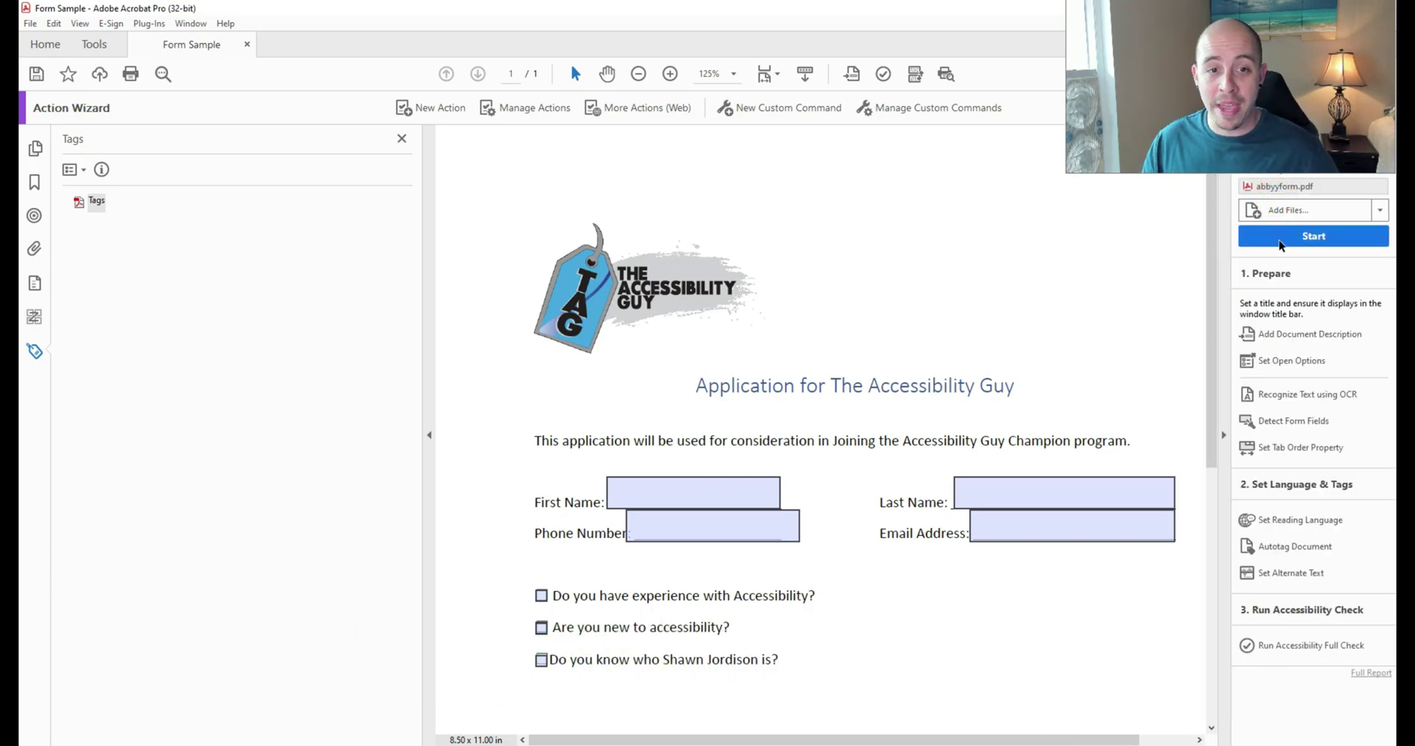
click(1281, 246)
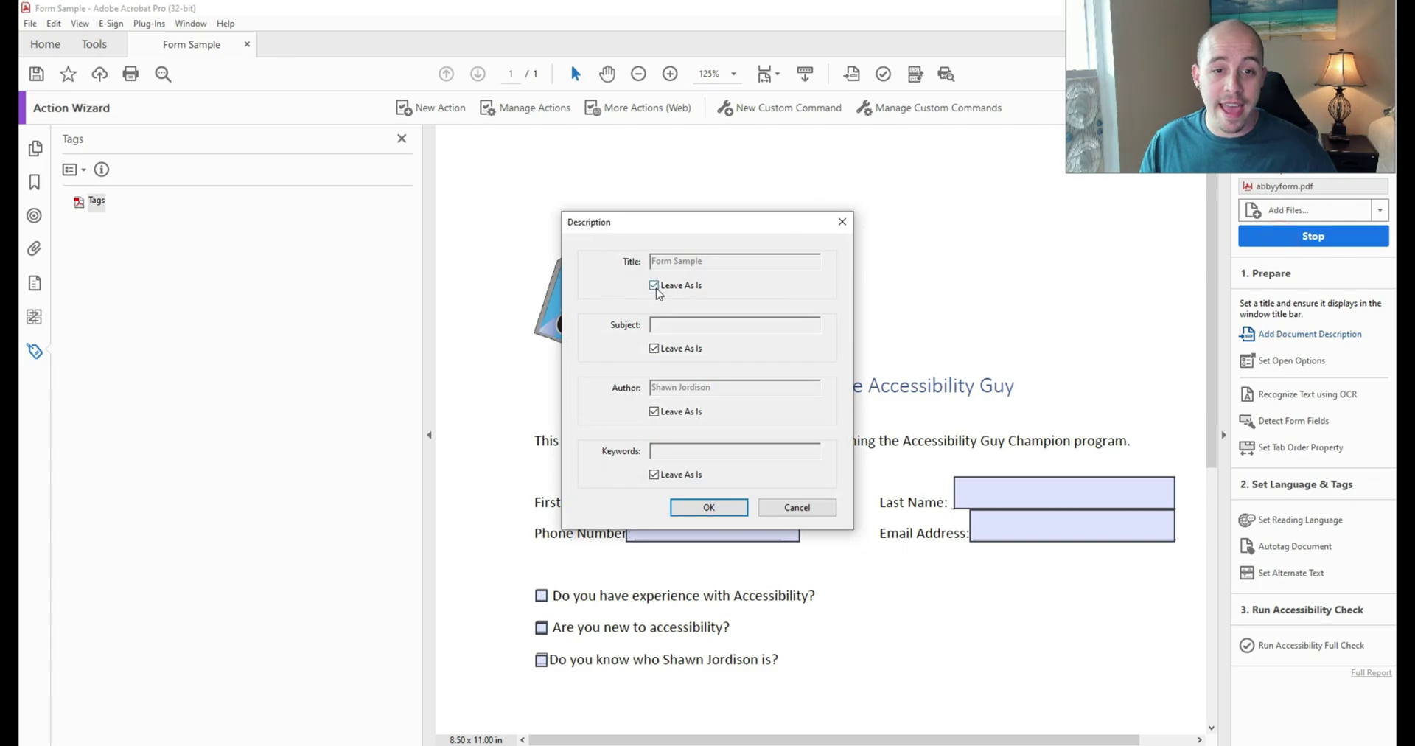
click(654, 286)
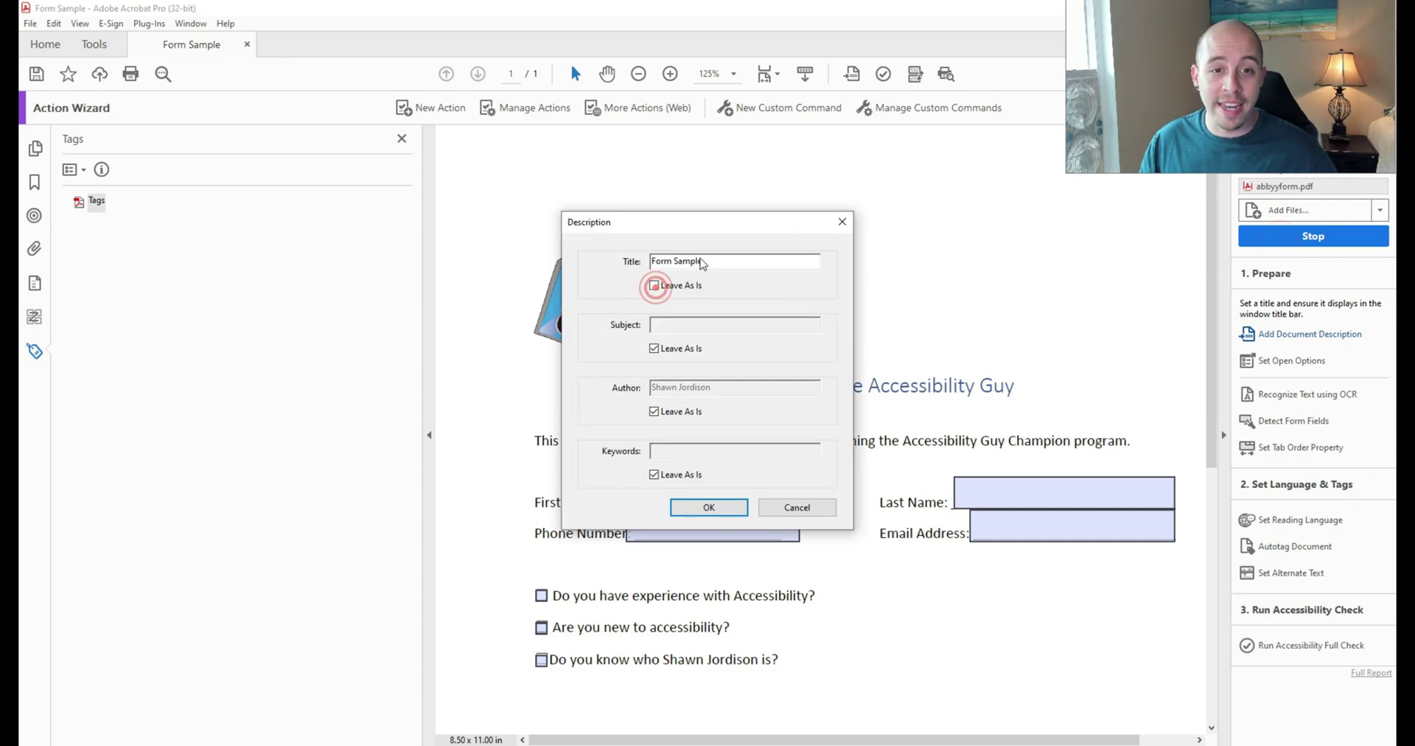
click(702, 508)
click(696, 420)
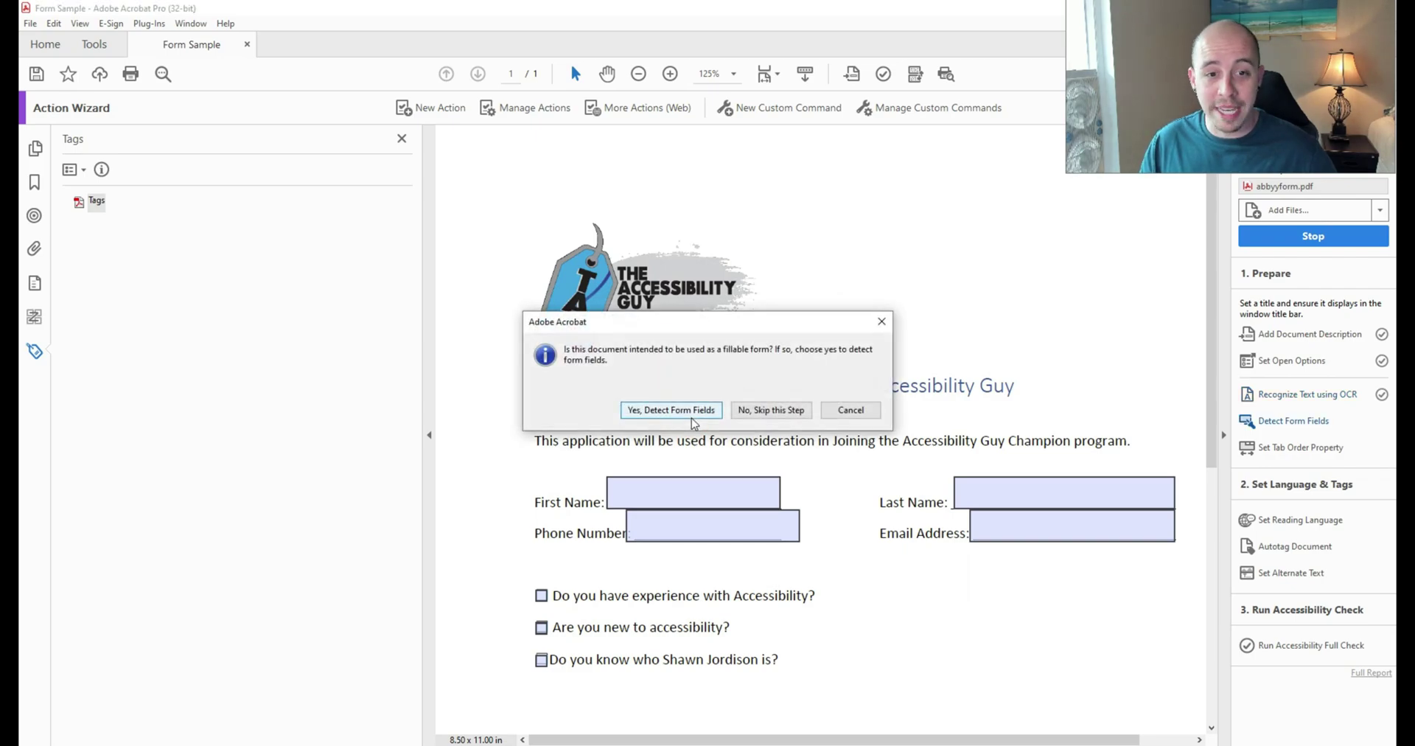
click(781, 412)
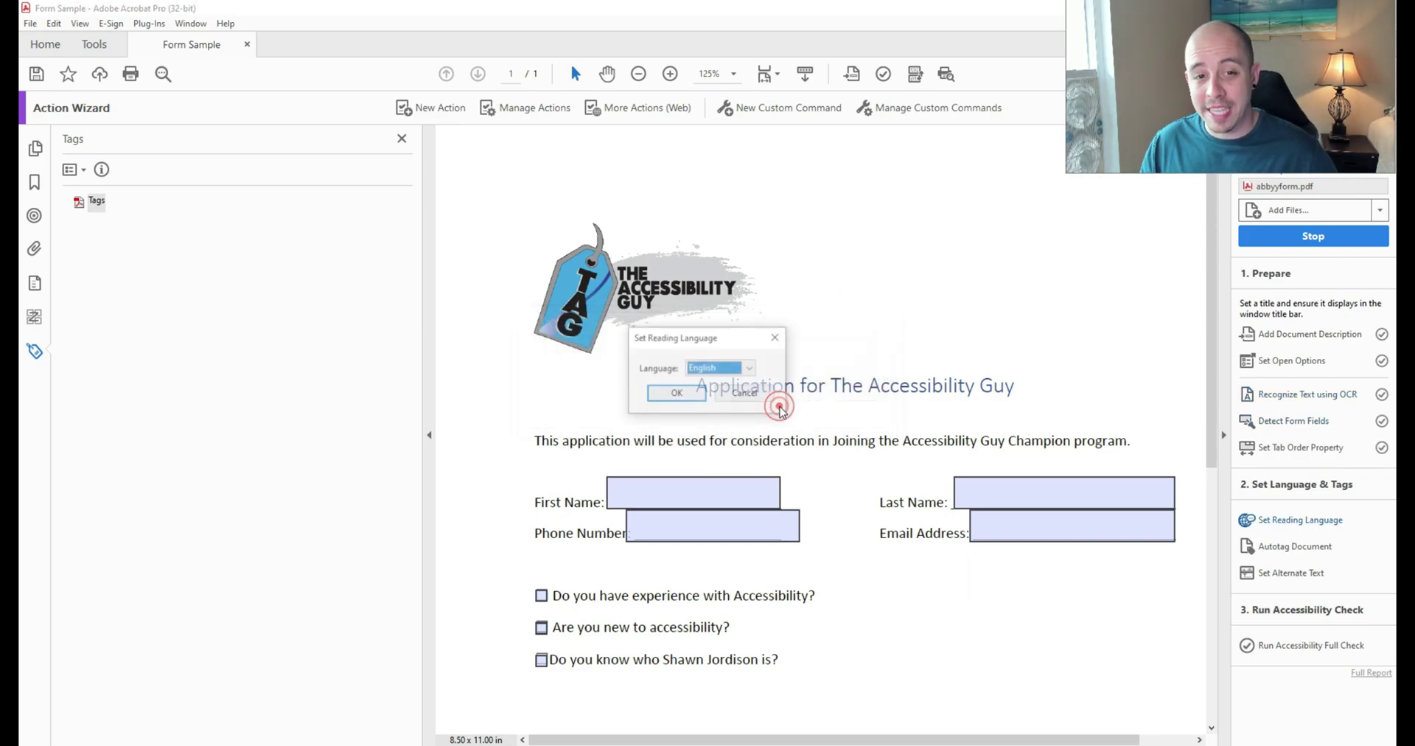
Choose English as the reading language and enter logo alt text 'The accessibility guy logo'
click(688, 397)
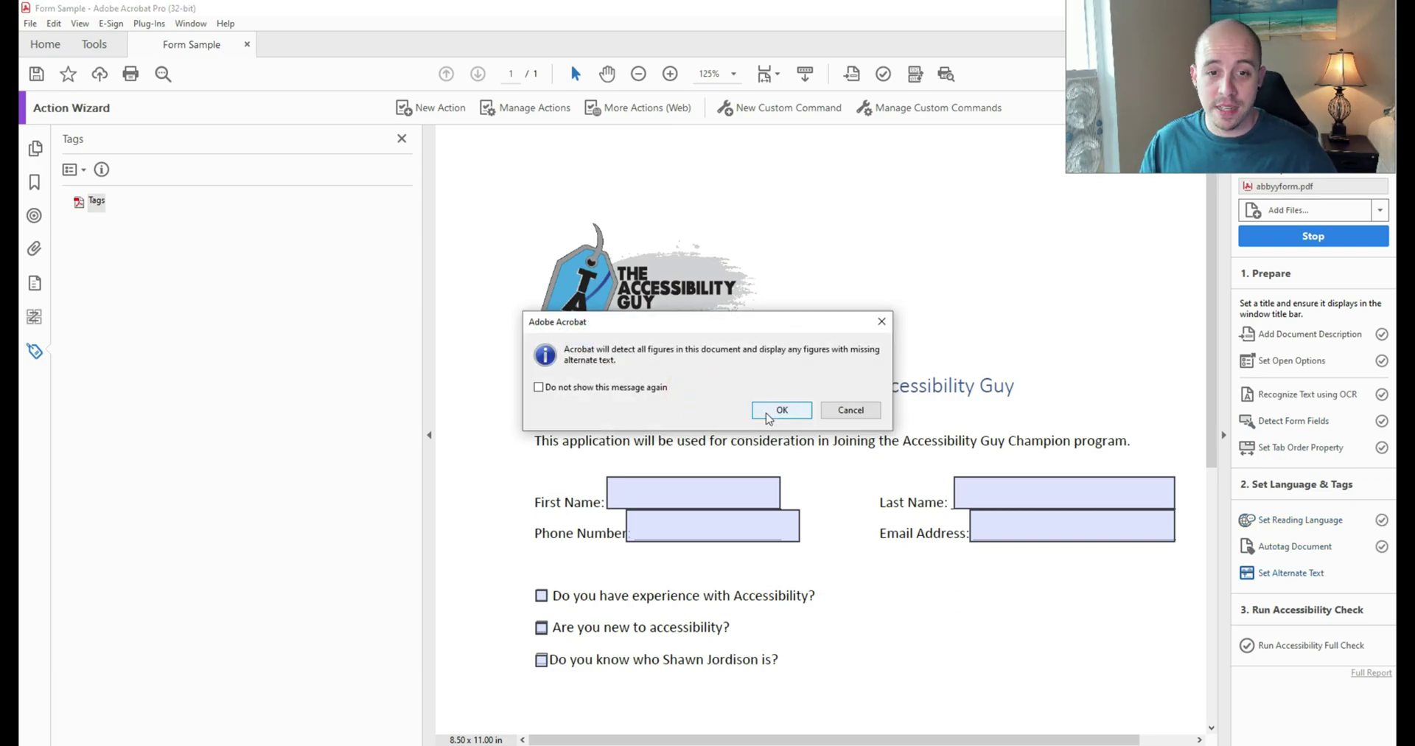
click(766, 413)
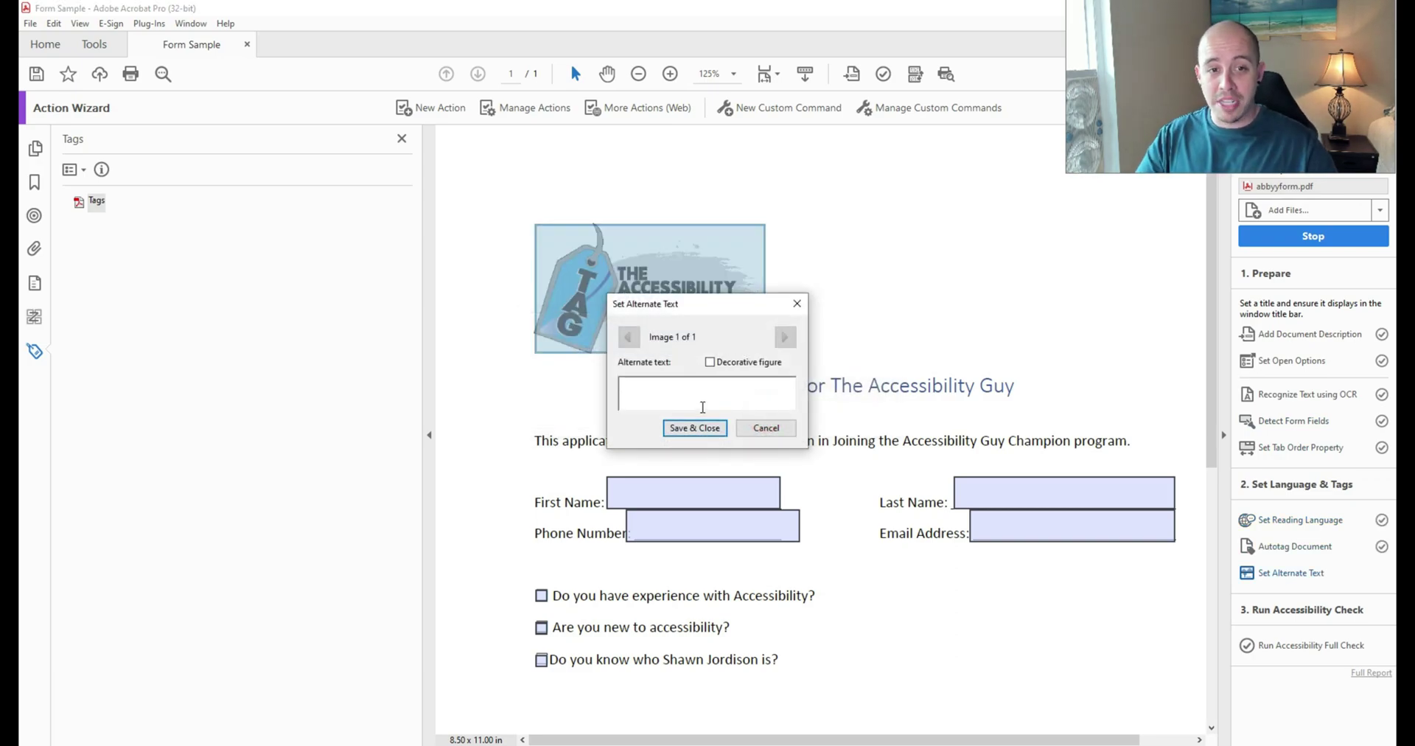
text(The accessibility guy logo)
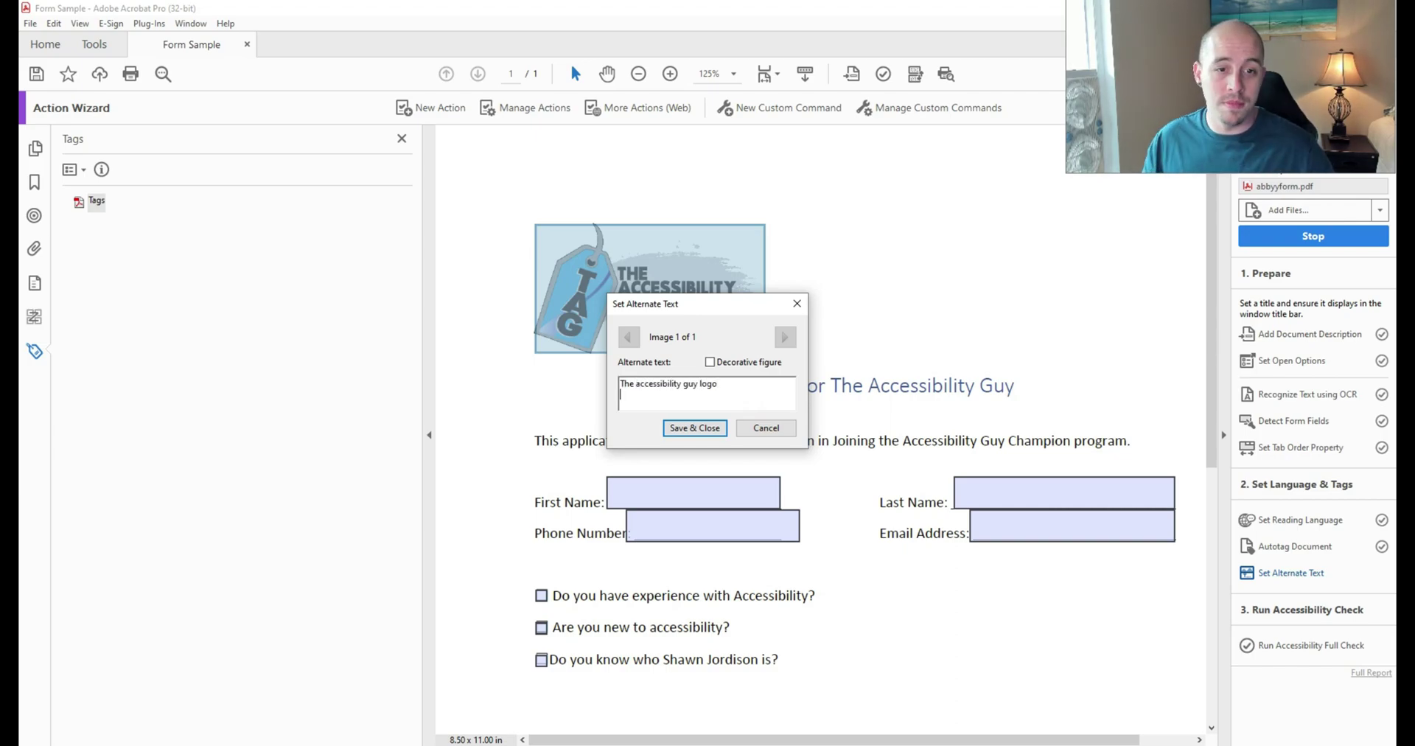
Save the logo alt text and run the check without a report, adjusting Forms, Tables and Lists rules
click(697, 429)
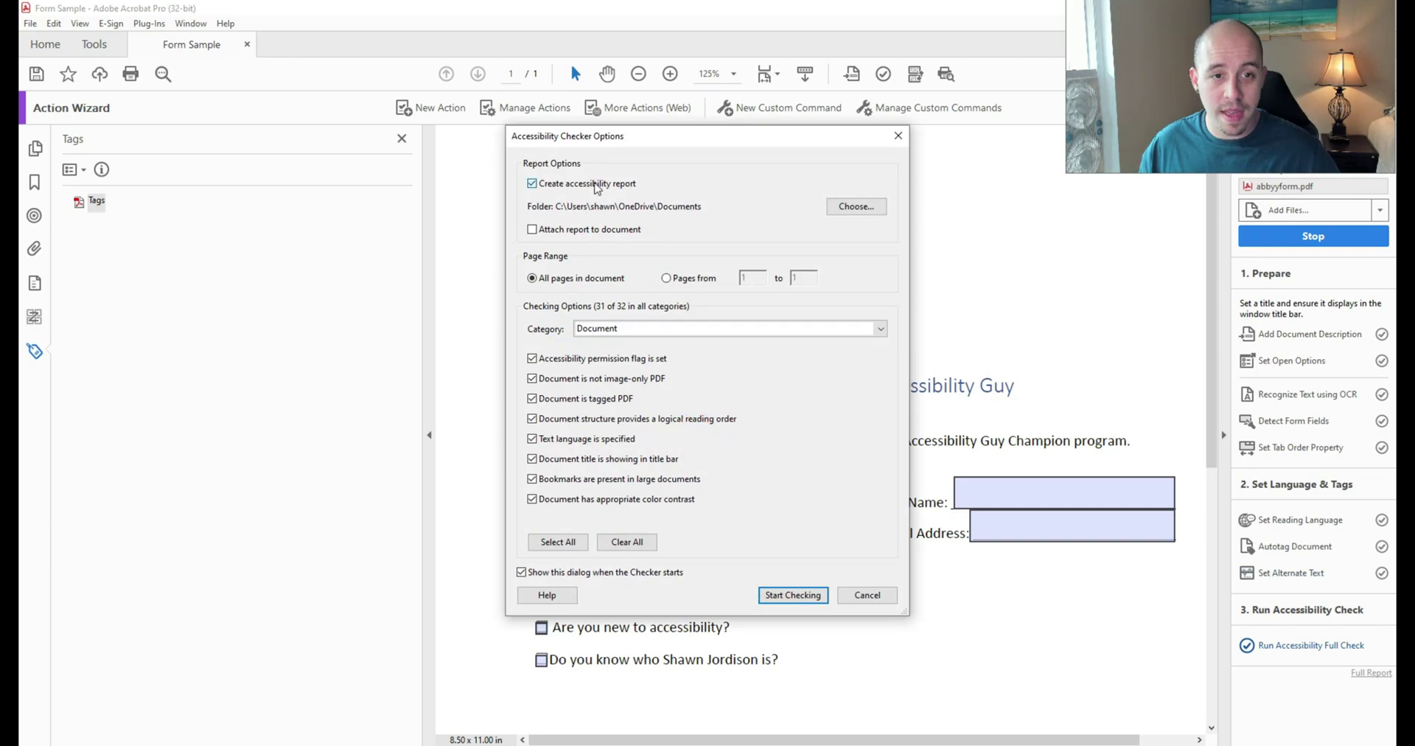
click(556, 184)
click(656, 332)
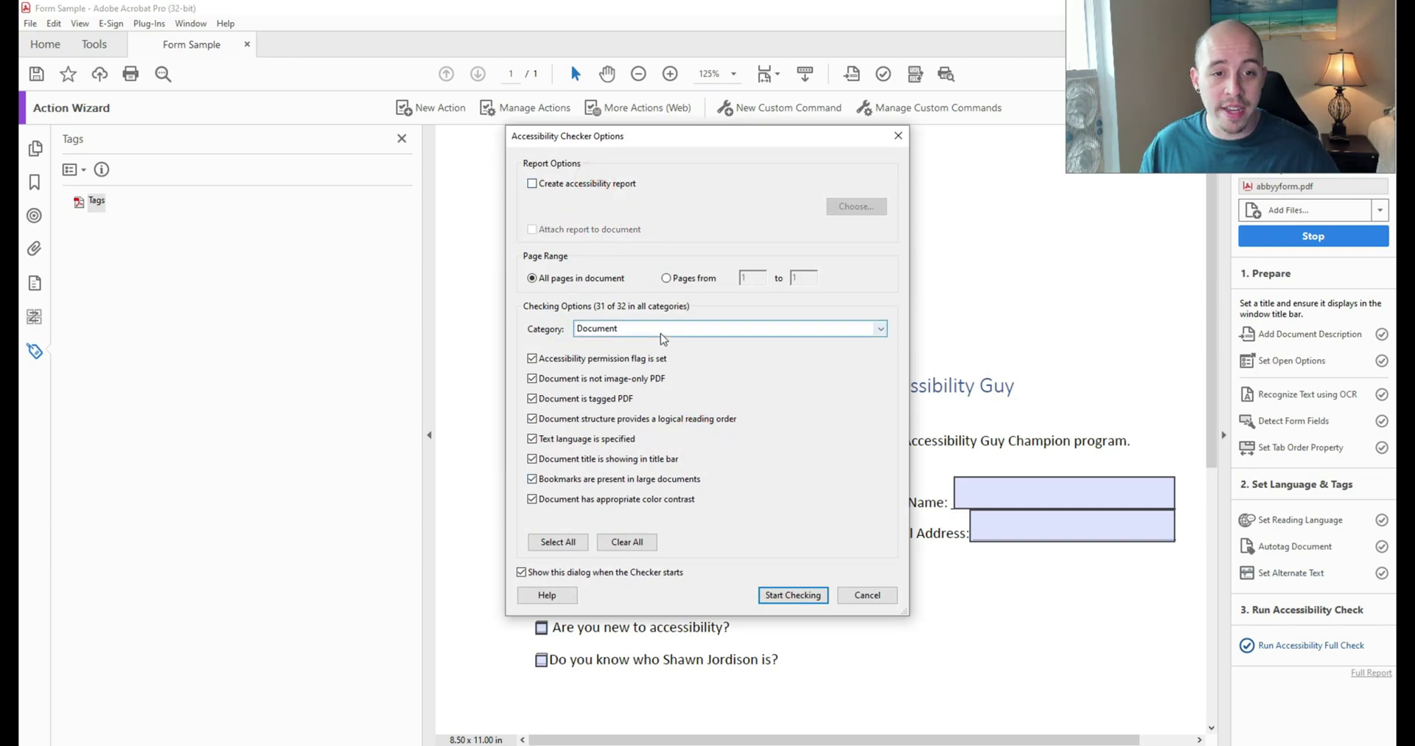
click(648, 369)
click(560, 477)
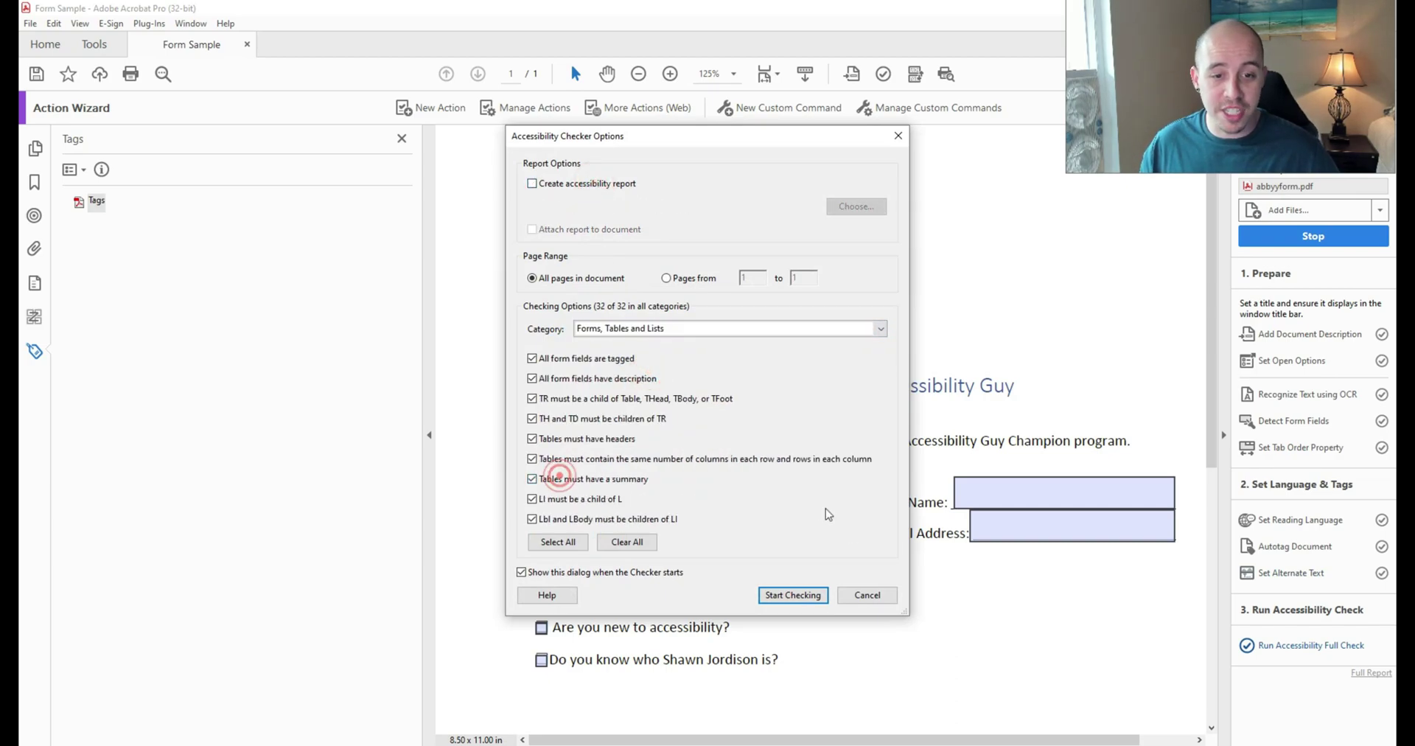
click(793, 595)
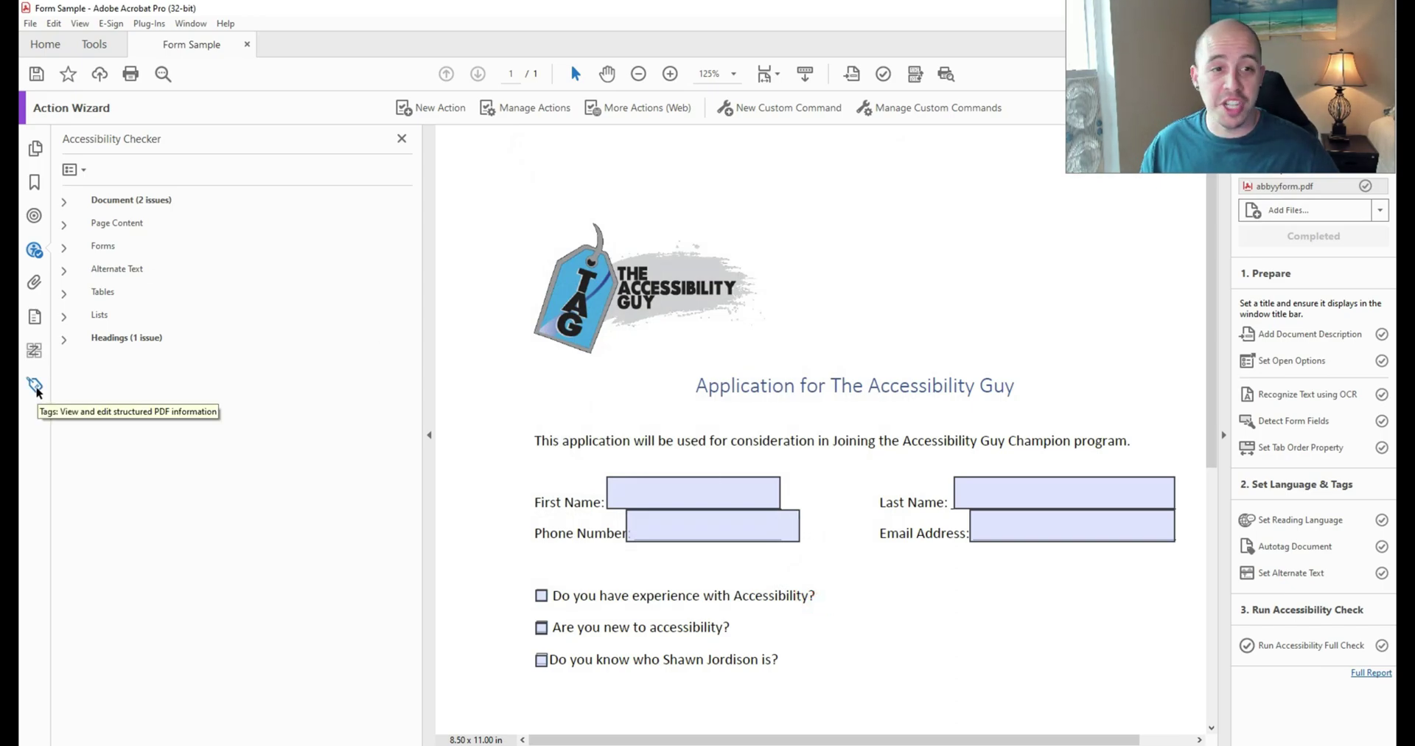
Move the logo Figure tag to be the first child inside the Part tag
click(34, 385)
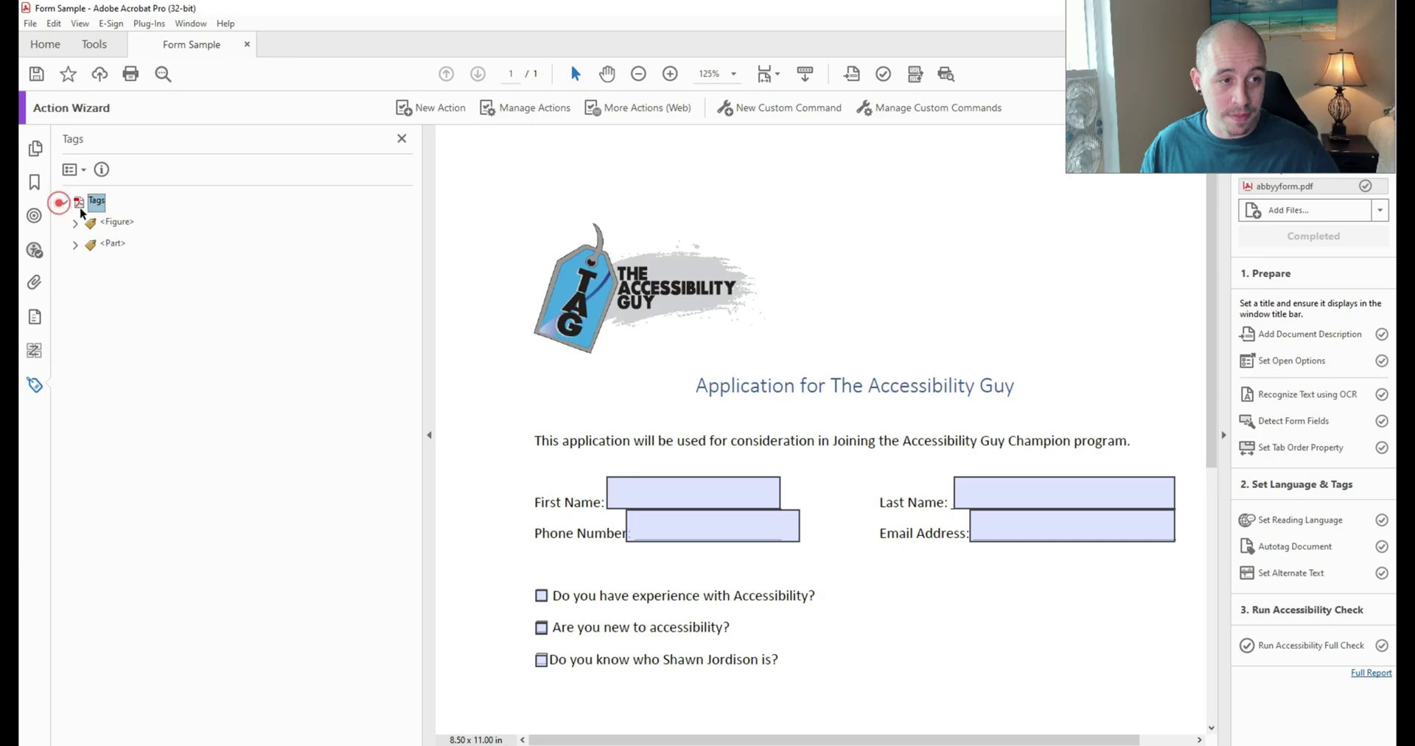
key(Up)
key(Up)
key(Up)
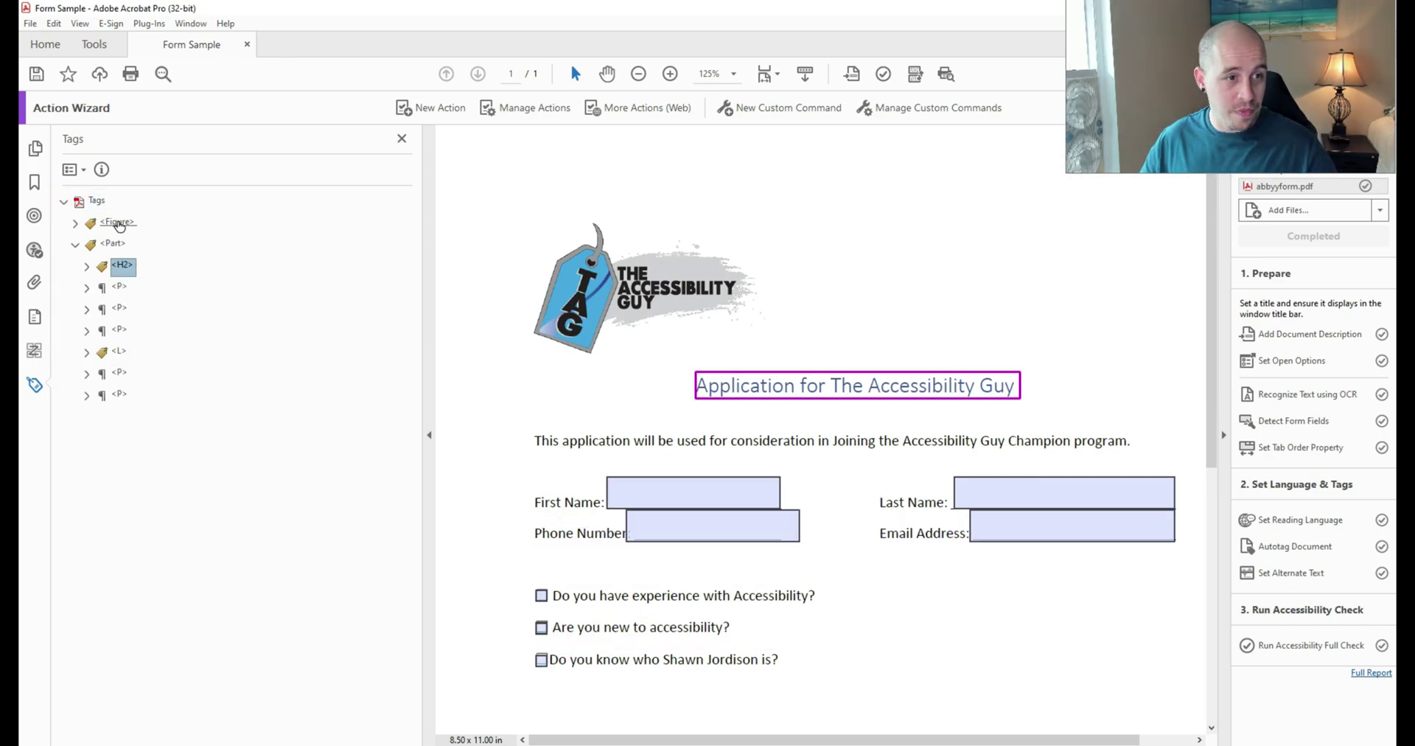
key(shift+Down)
key(shift+Down)
key(shift+Down)
key(shift+Down)
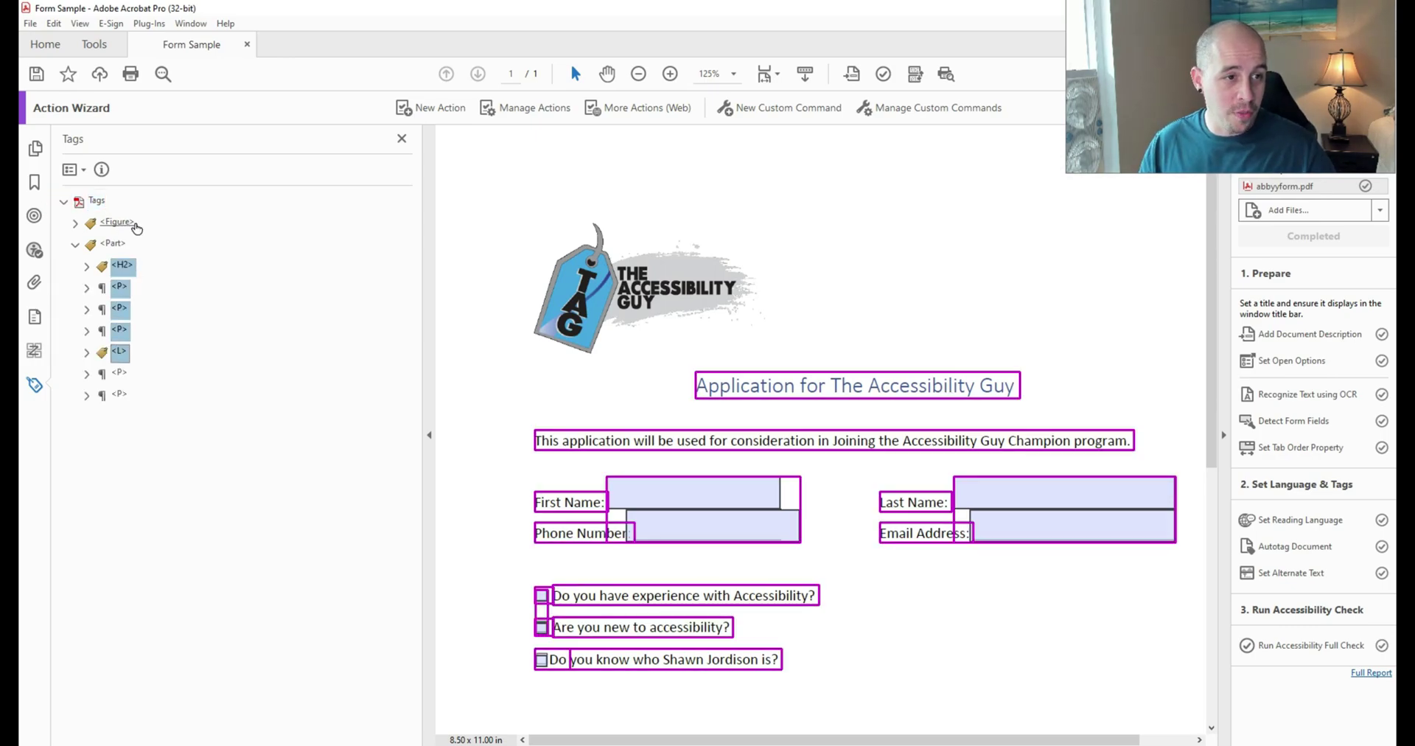
drag(118, 222, 113, 243)
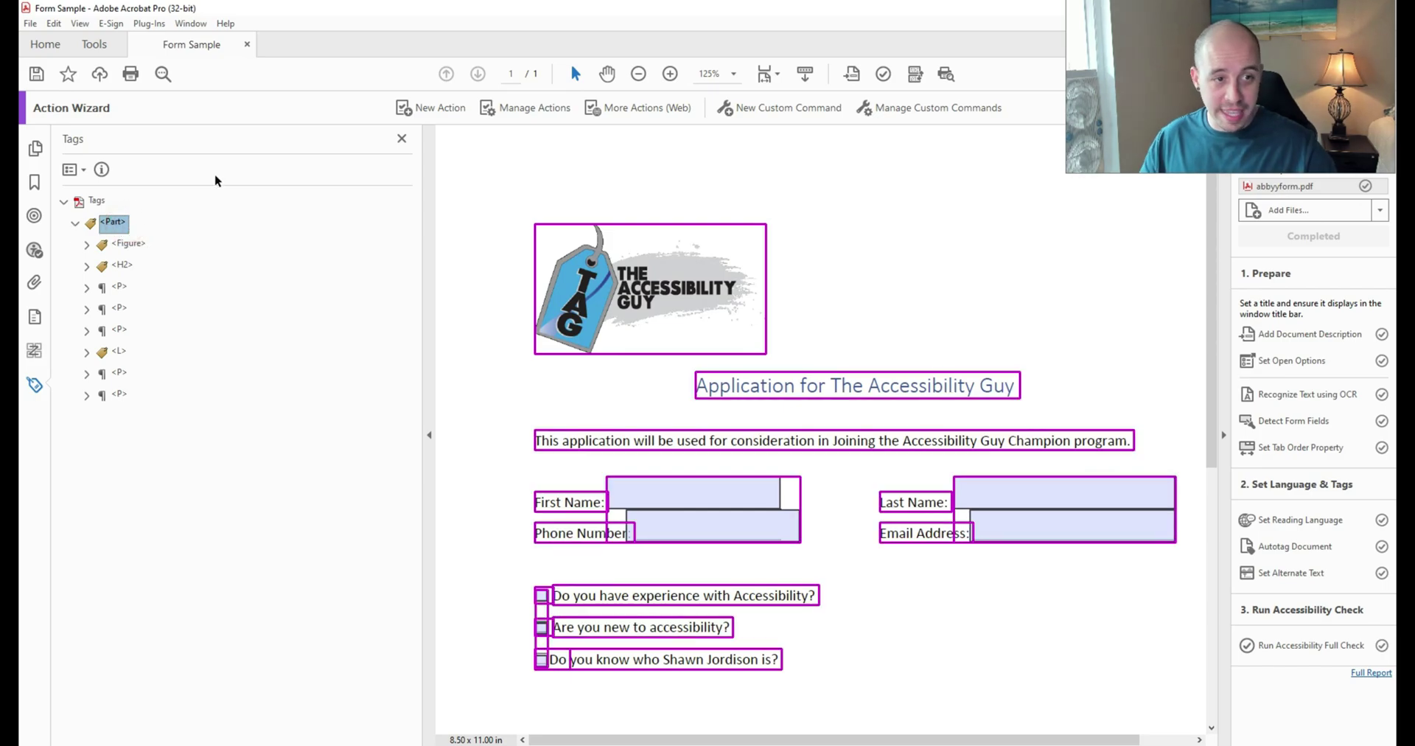
Rename the <Part> root tag to <Document> and the <H2> heading to <H1>
key(F2)
key(BackSpace)
key(BackSpace)
key(BackSpace)
key(BackSpace)
text(<)
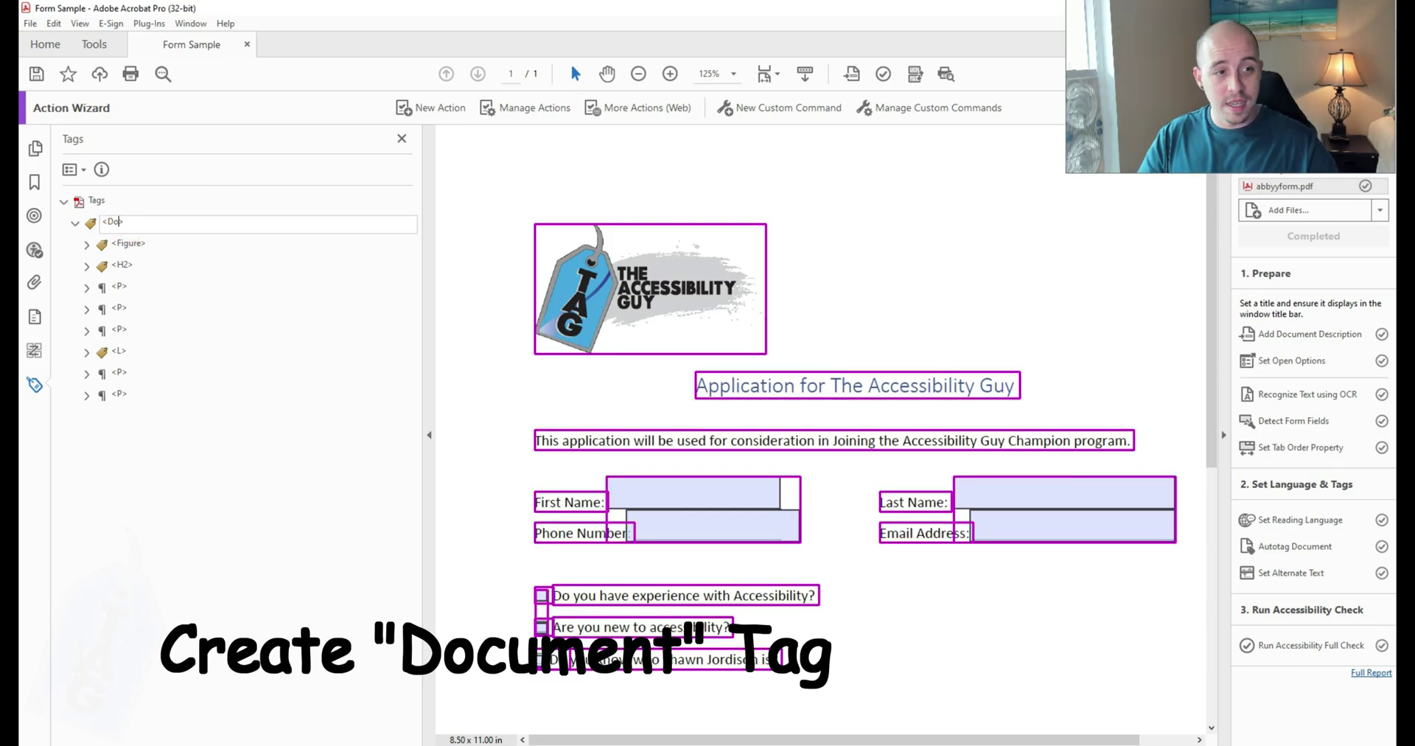
text(Document)
key(Return)
click(122, 264)
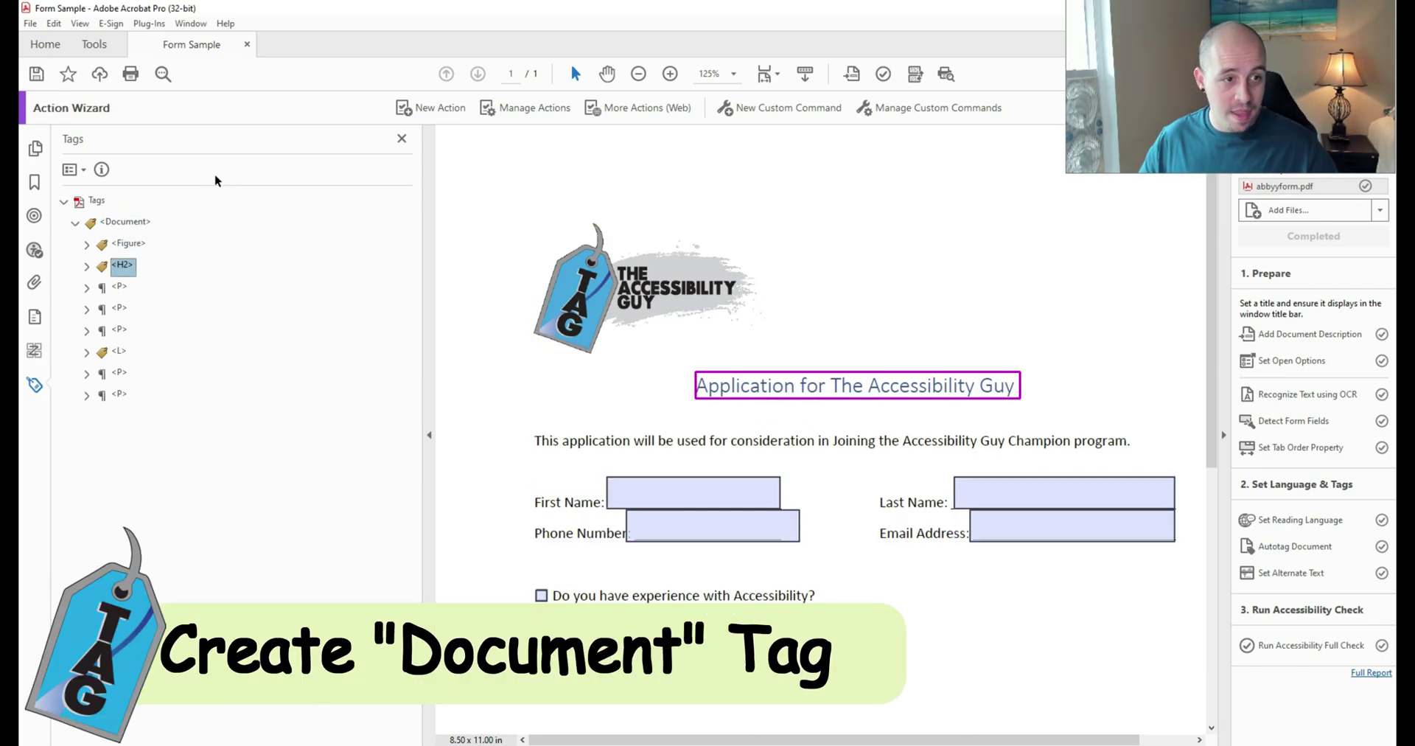
key(F2)
text(1>)
key(Return)
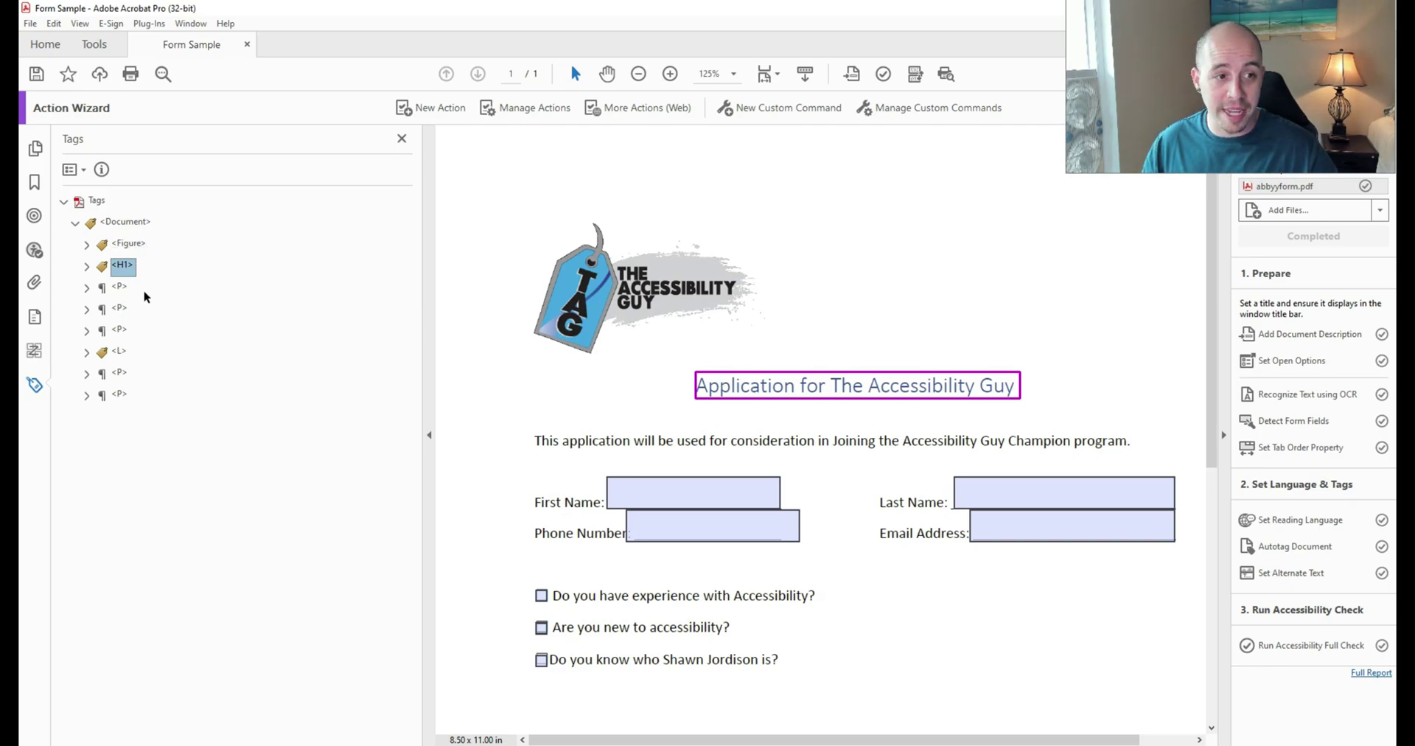
Inspect the First Name paragraph's children, finding the Phone Number field reference inside its form
click(118, 288)
key(Down)
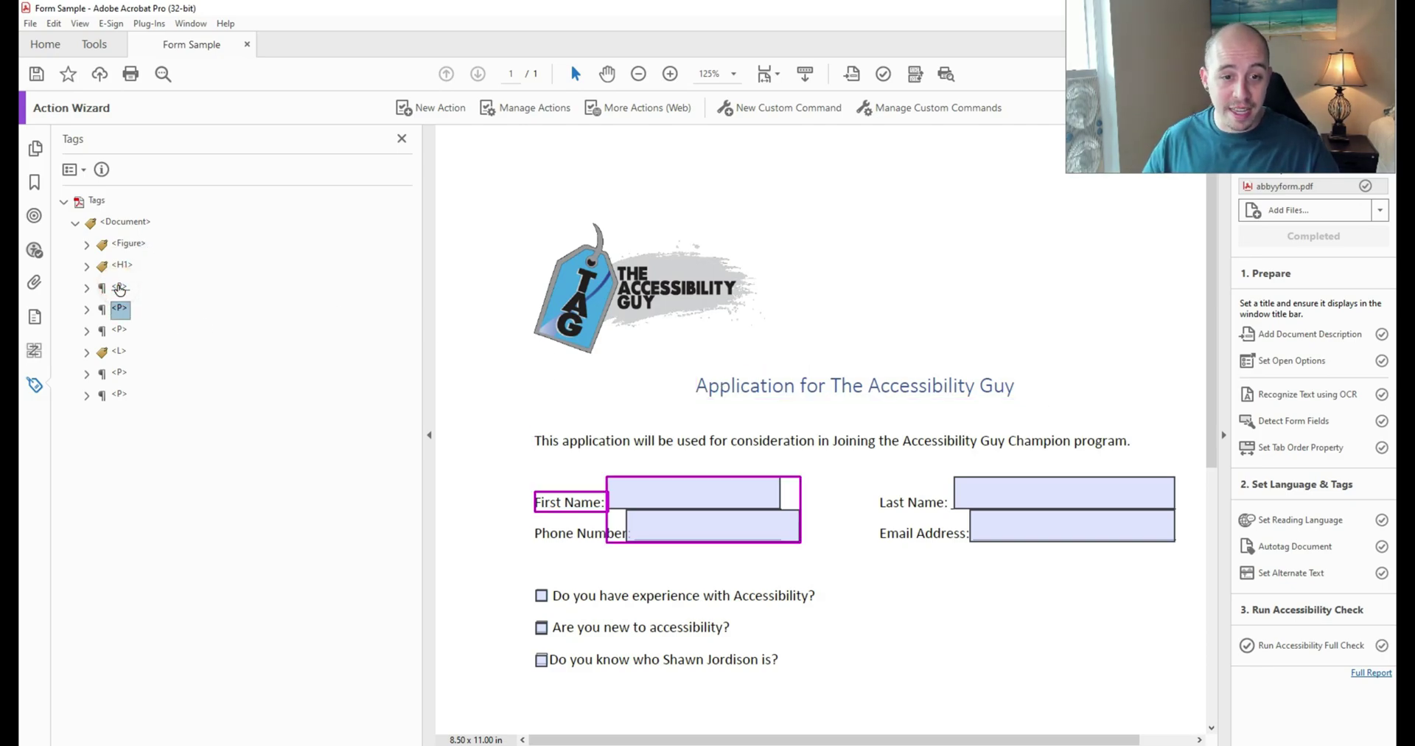
key(Right)
key(Down)
key(Down)
key(Right)
key(Down)
key(Down)
key(Down)
key(Right)
key(Down)
key(Down)
key(Down)
key(Down)
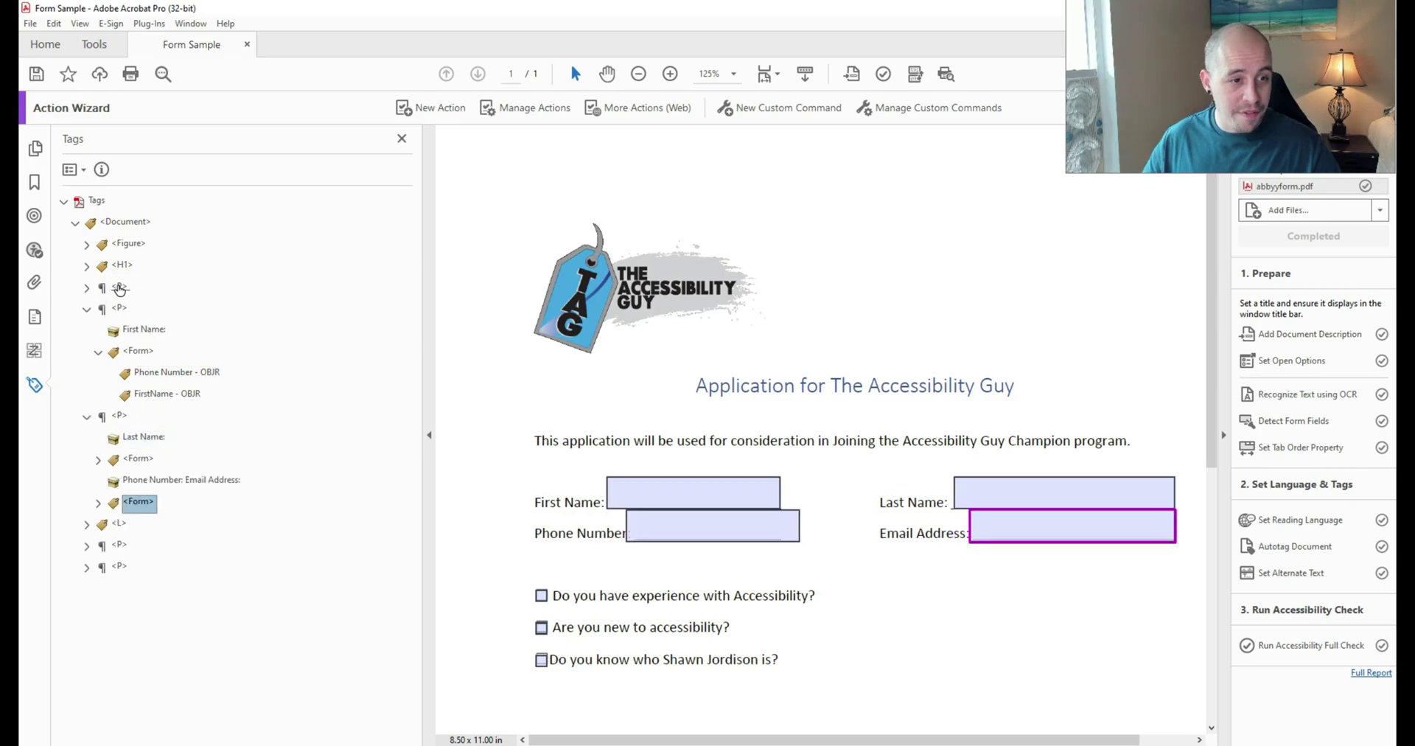
key(Down)
key(Right)
key(Down)
key(Down)
click(118, 307)
key(Left)
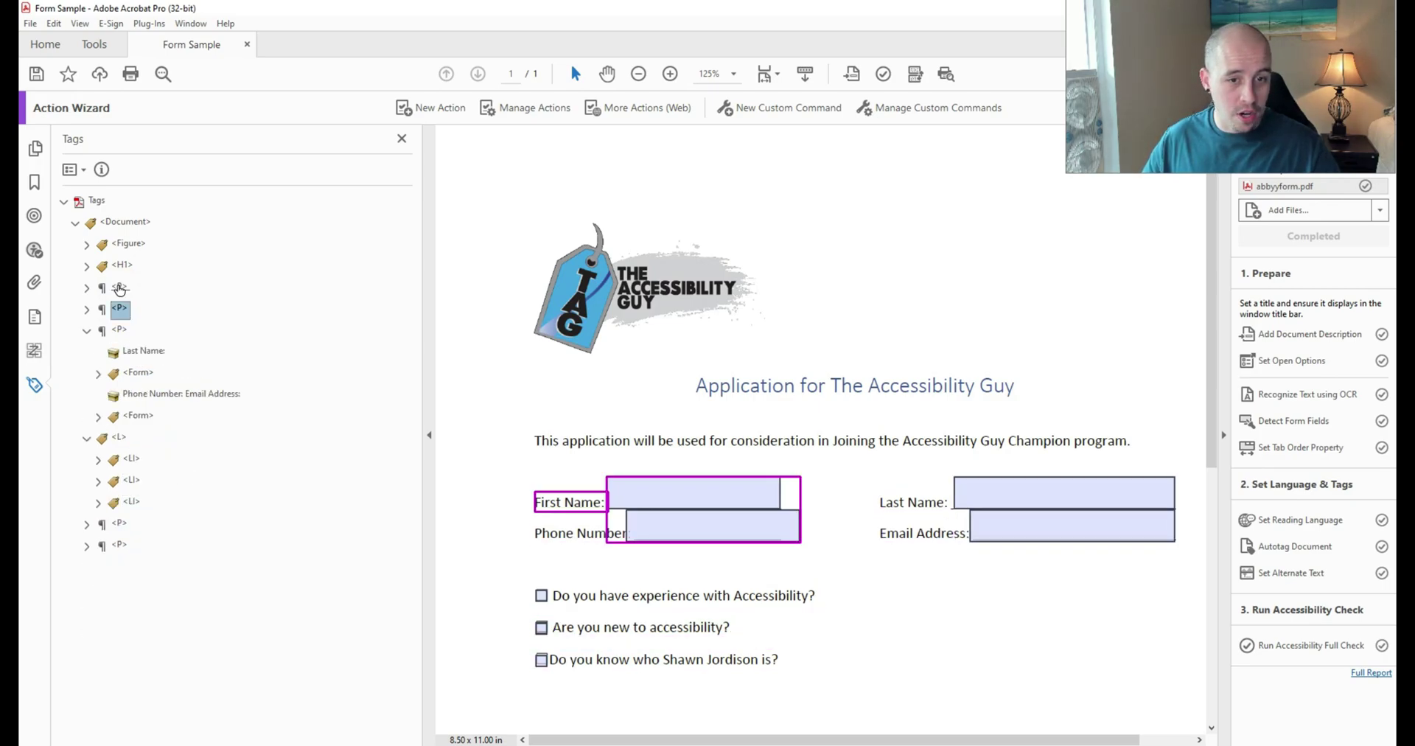
key(Down)
key(Up)
Add two new <P> tags after the First Name paragraph
right_click(118, 307)
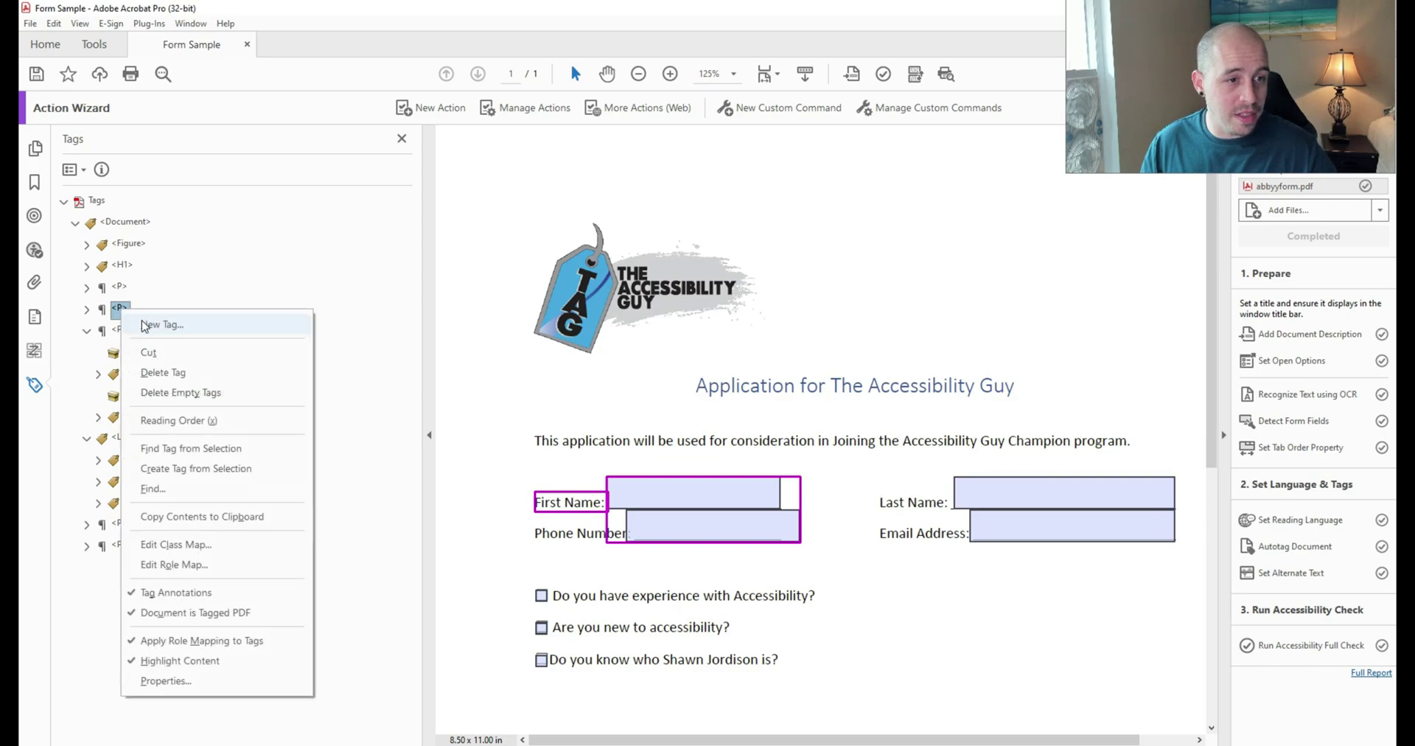
click(143, 319)
key(Return)
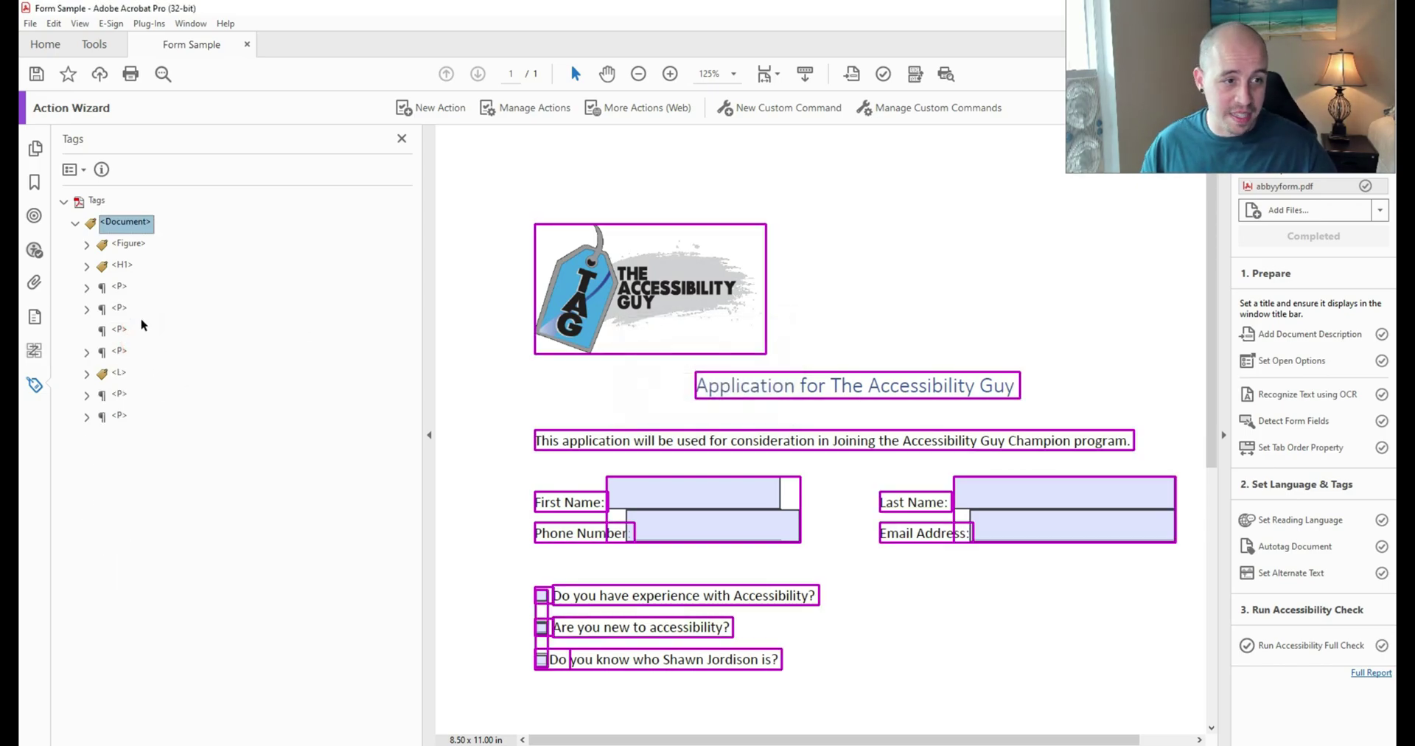
click(118, 308)
right_click(118, 307)
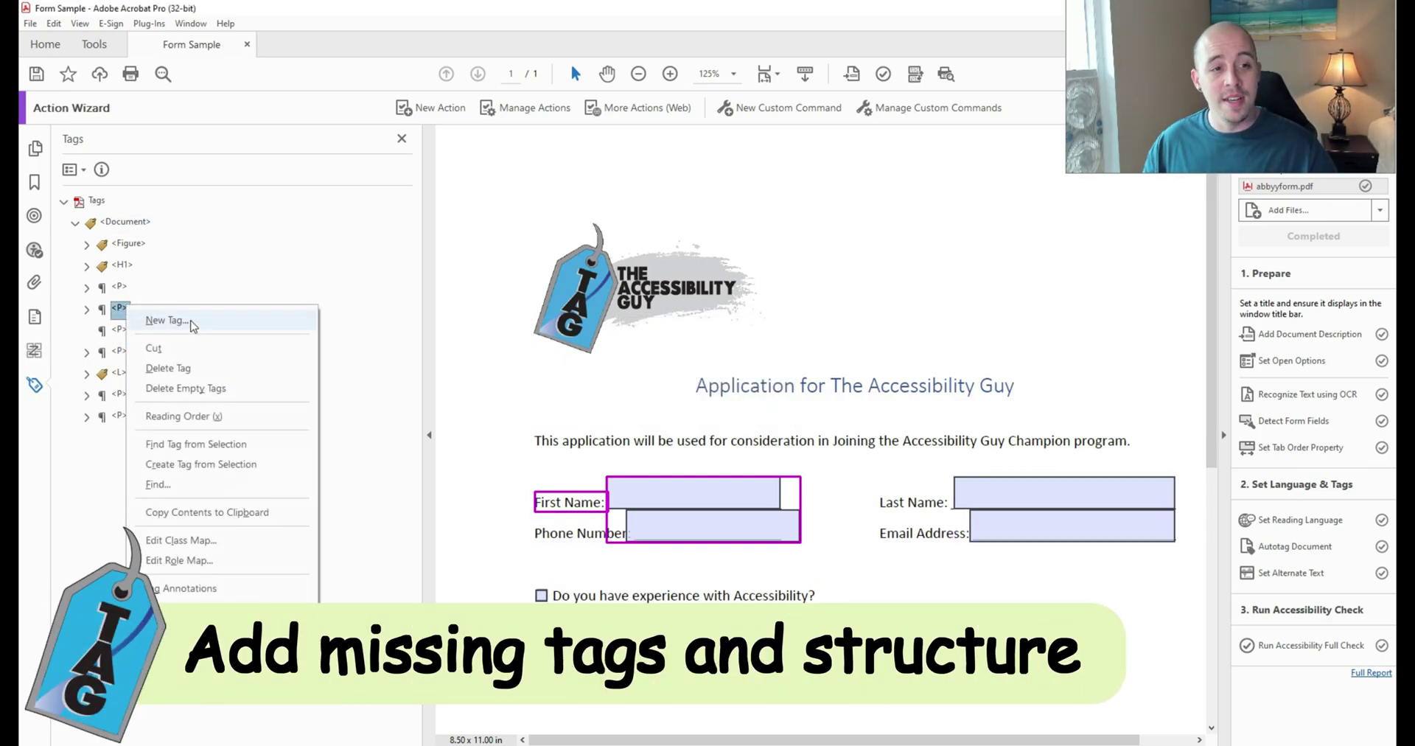
click(166, 320)
key(Return)
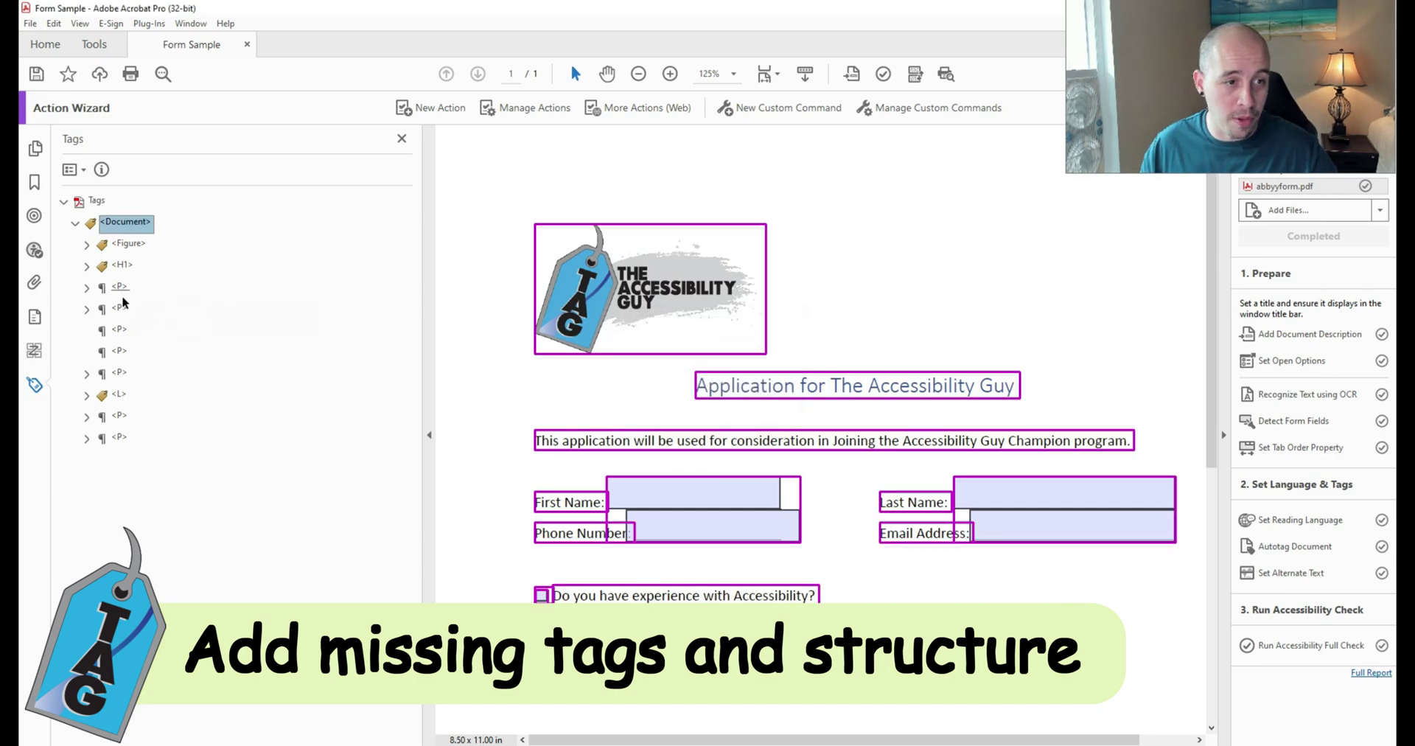
Drag the Phone Number - OBJR reference out of First Name into its own paragraph
click(119, 287)
key(Down)
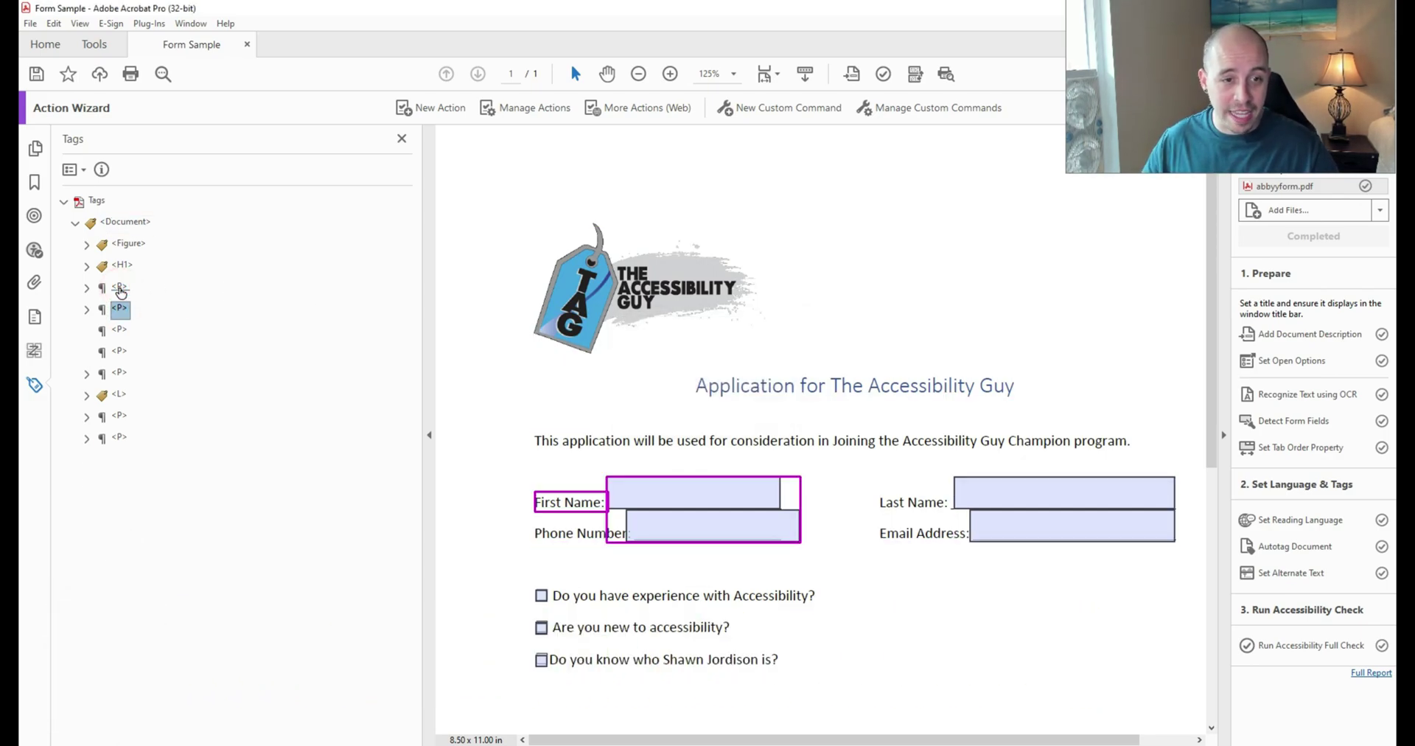
key(Right)
key(Down)
key(Down)
key(Right)
key(Down)
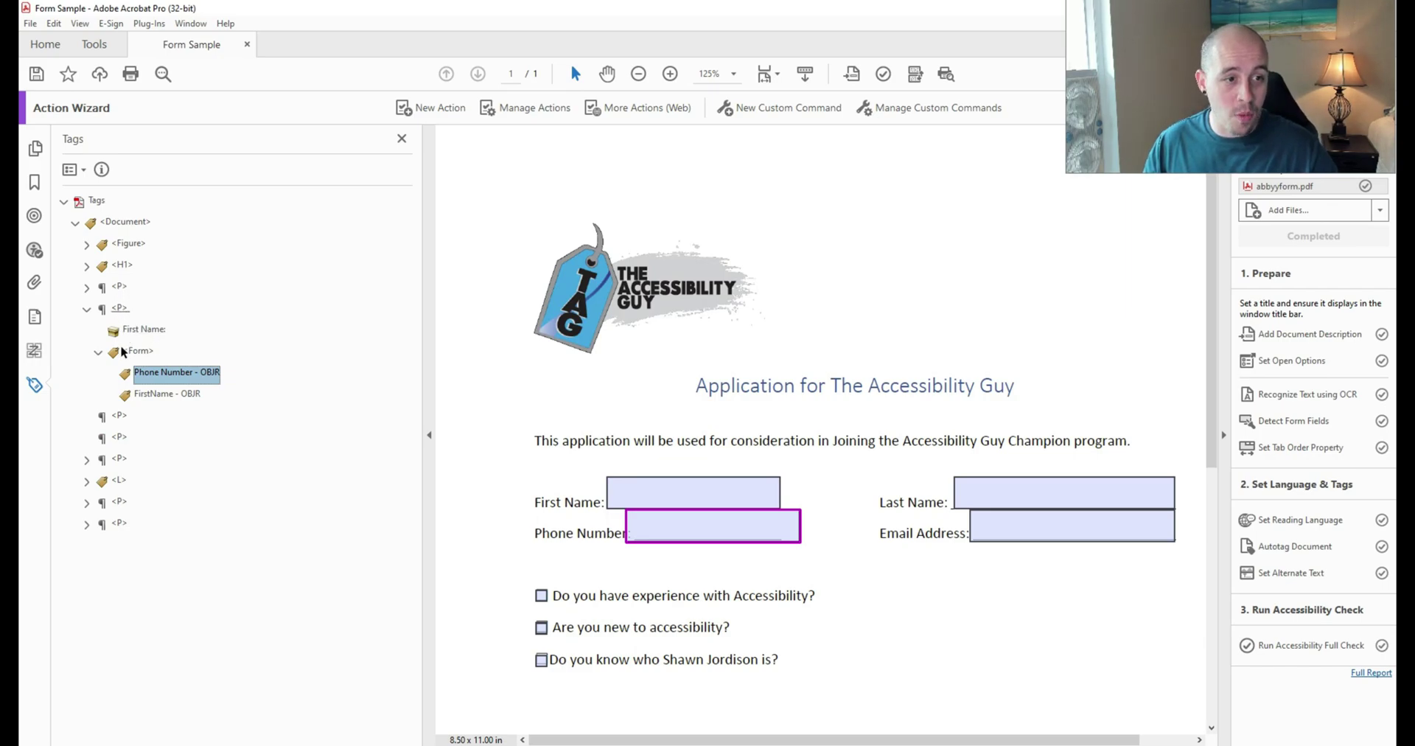
click(153, 397)
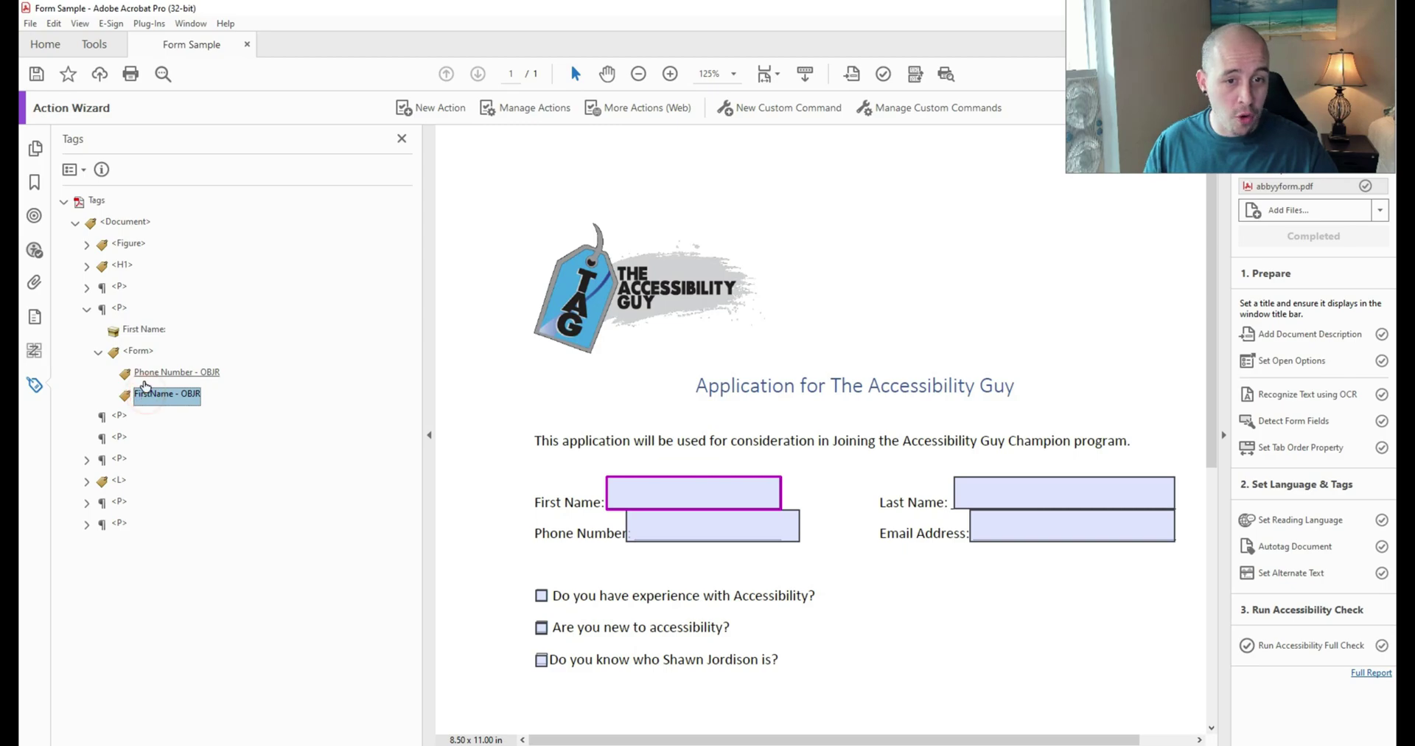
click(145, 377)
drag(131, 408, 129, 396)
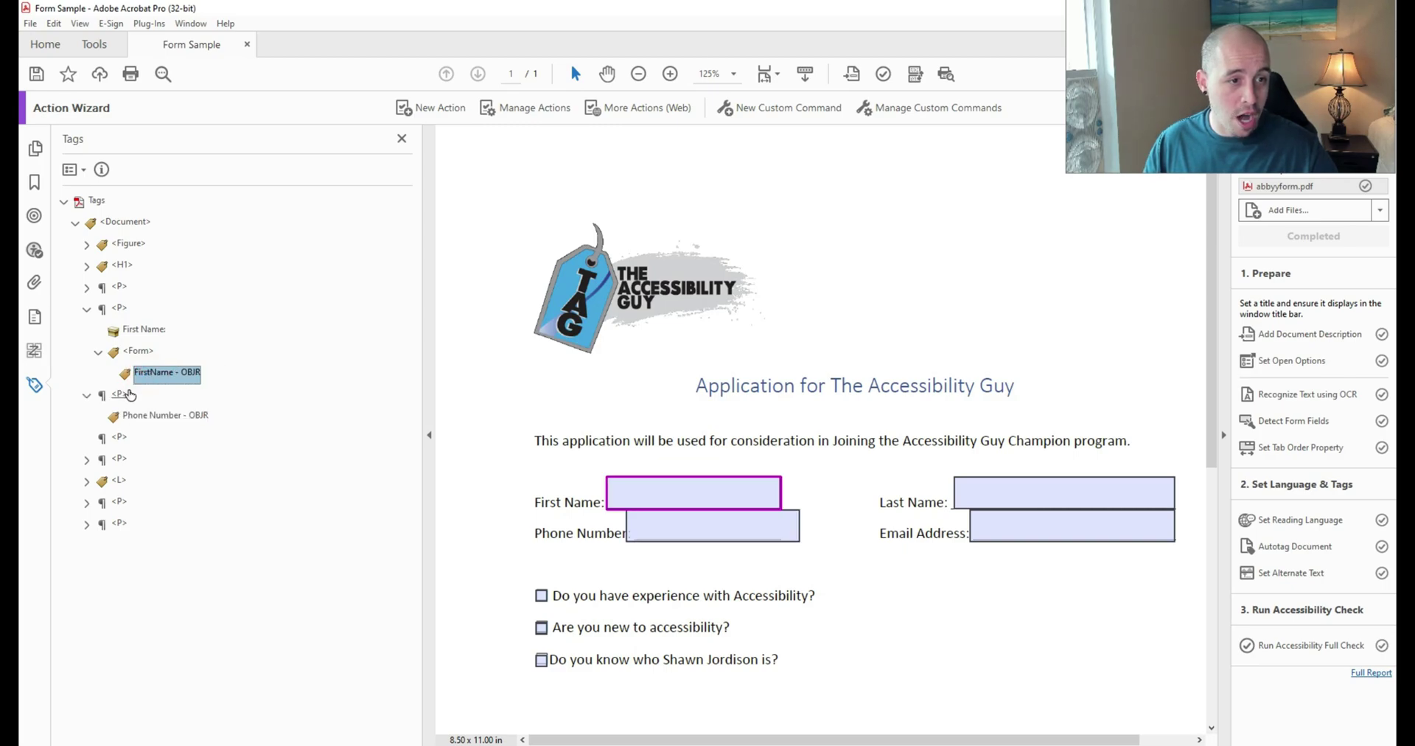
Review the following paragraph tags and open the Reading Order tool, moving its dialog off the form
click(120, 309)
double_click(120, 309)
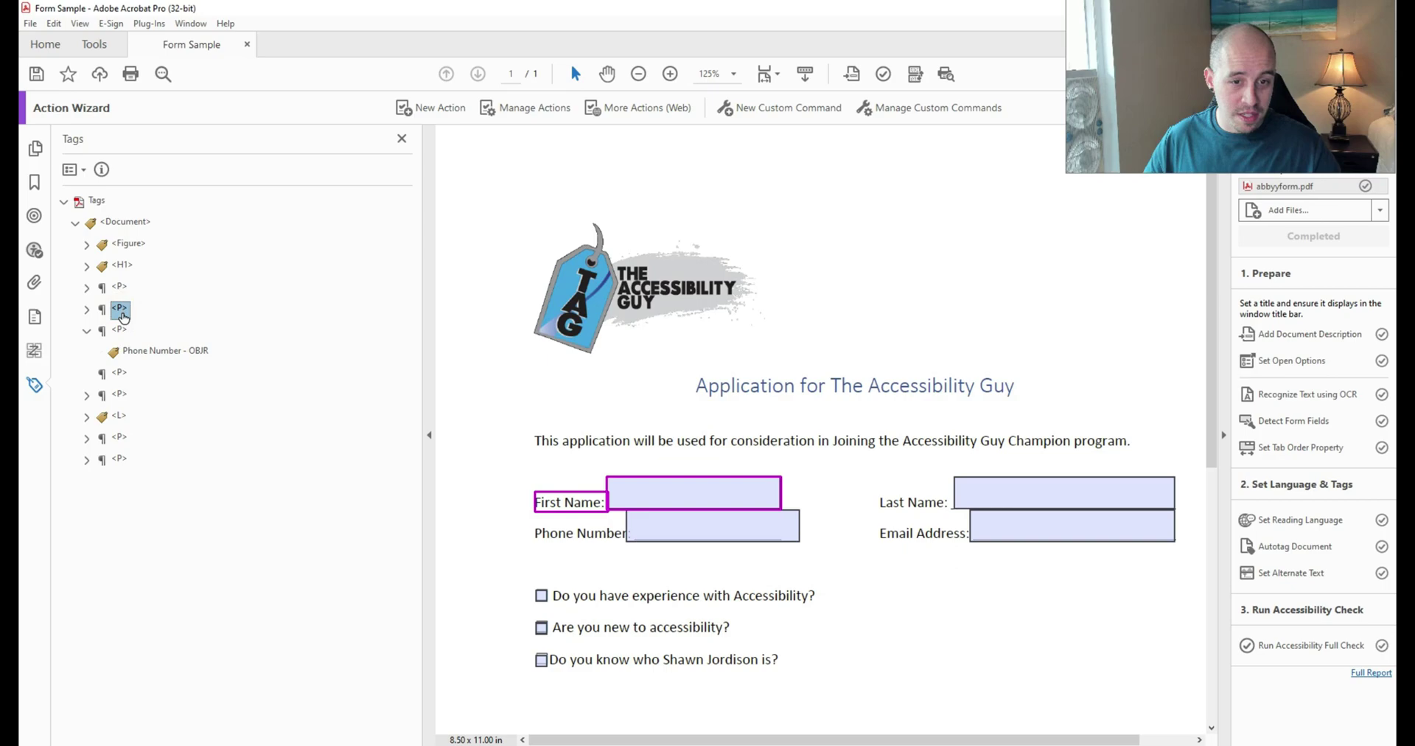
double_click(120, 309)
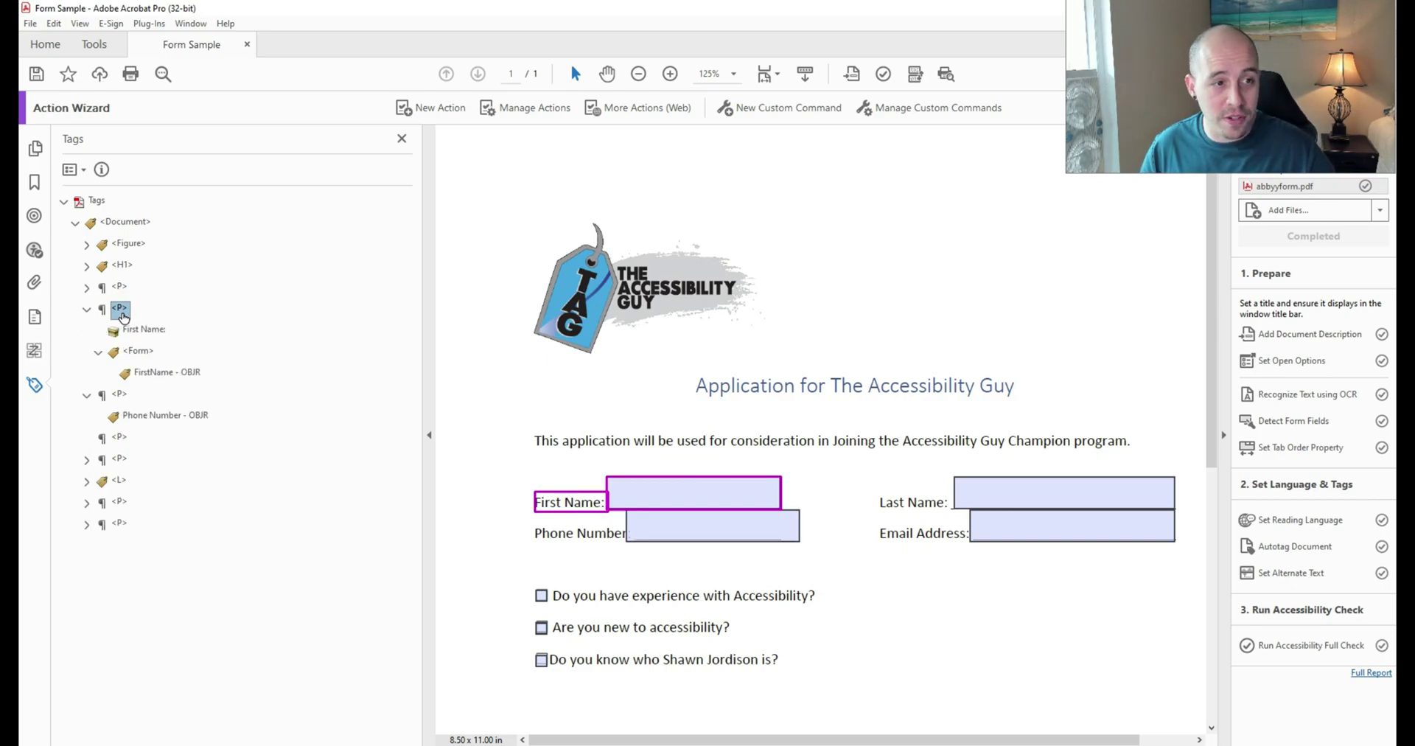
key(Left)
key(Left)
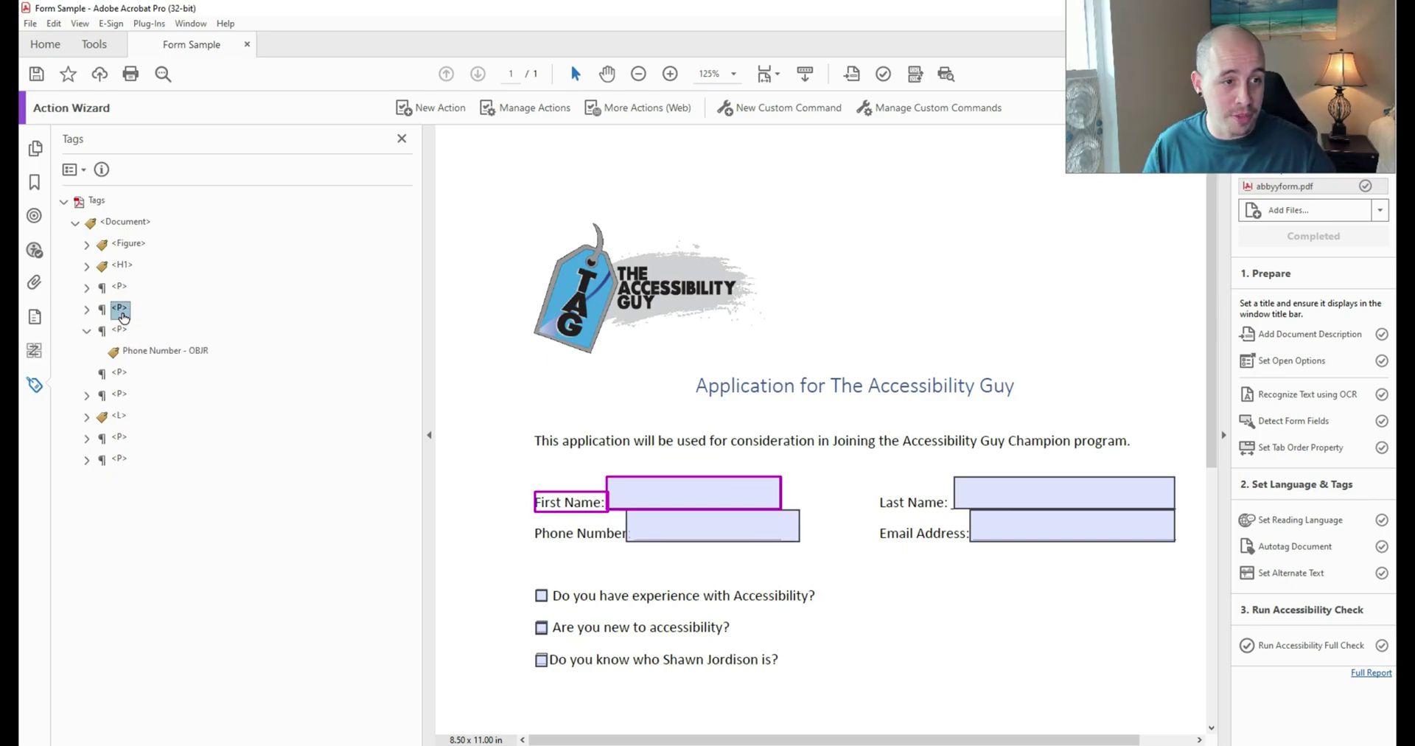
key(Down)
key(Down)
key(Down)
key(Down)
key(Right)
key(Down)
key(Down)
key(Down)
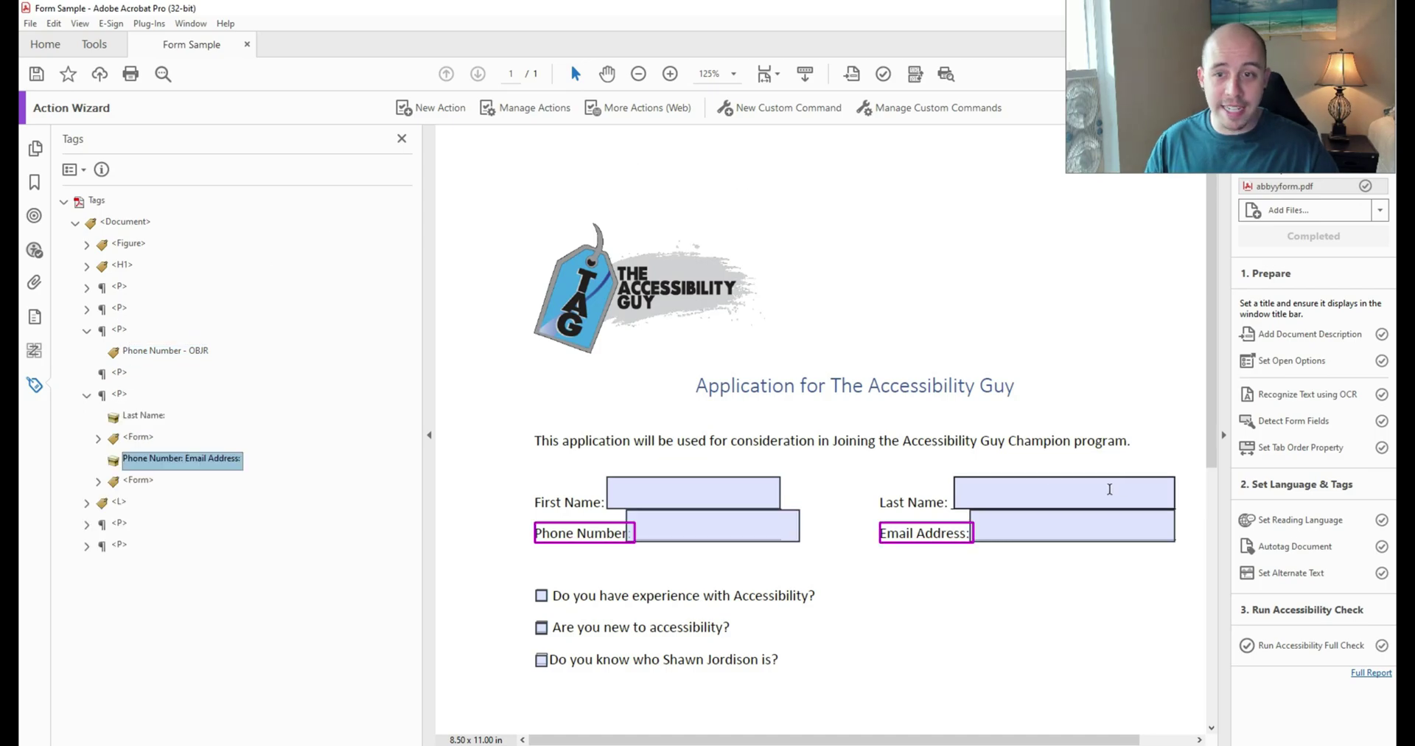
click(1383, 108)
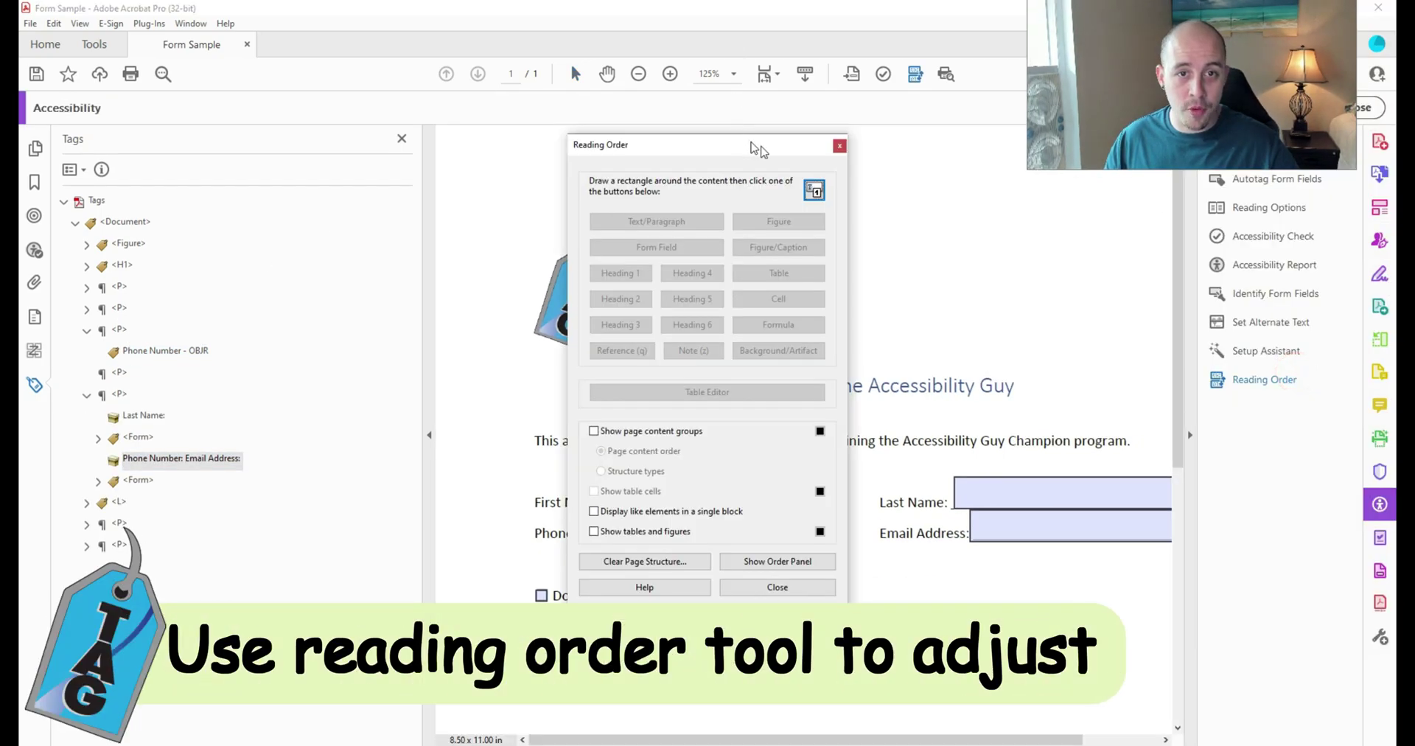
drag(750, 141, 1058, 143)
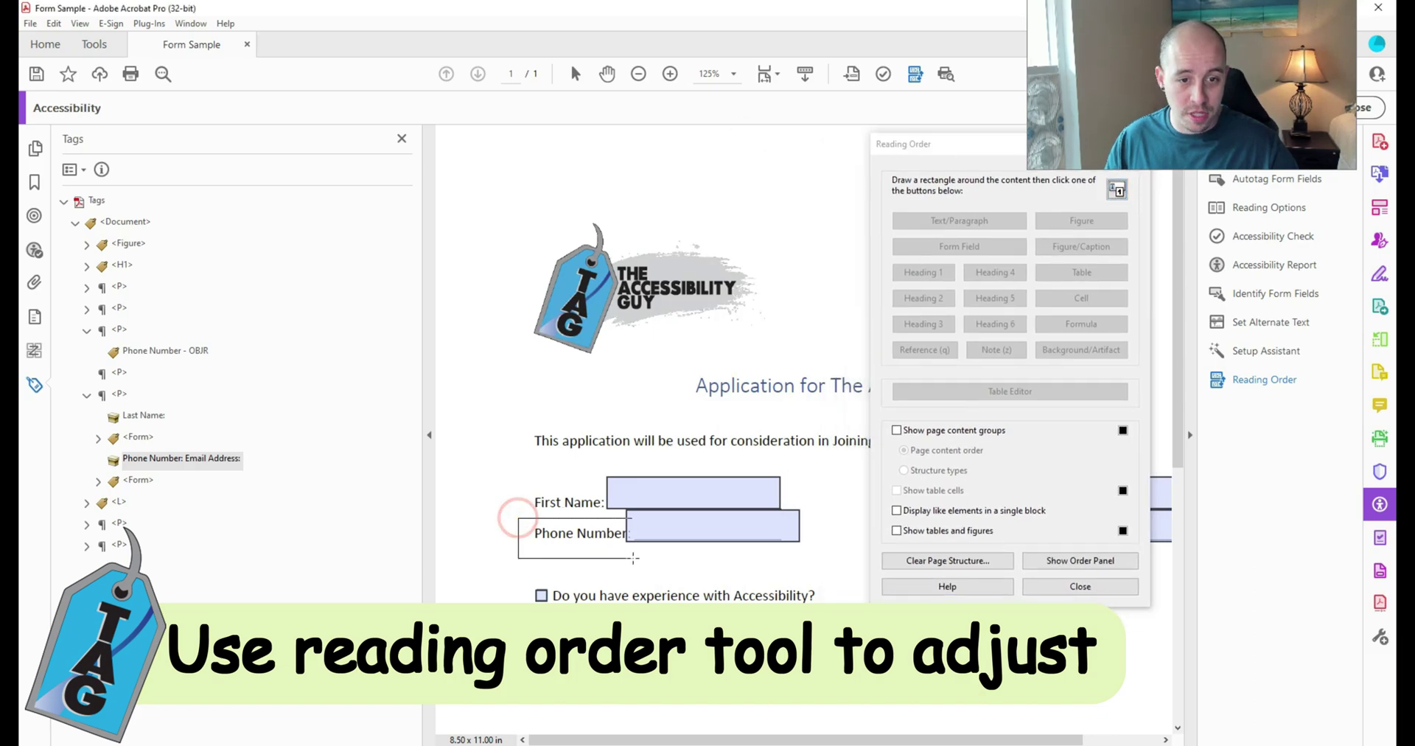
Browse to the Phone Number paragraph and inspect its label text and field reference
click(121, 267)
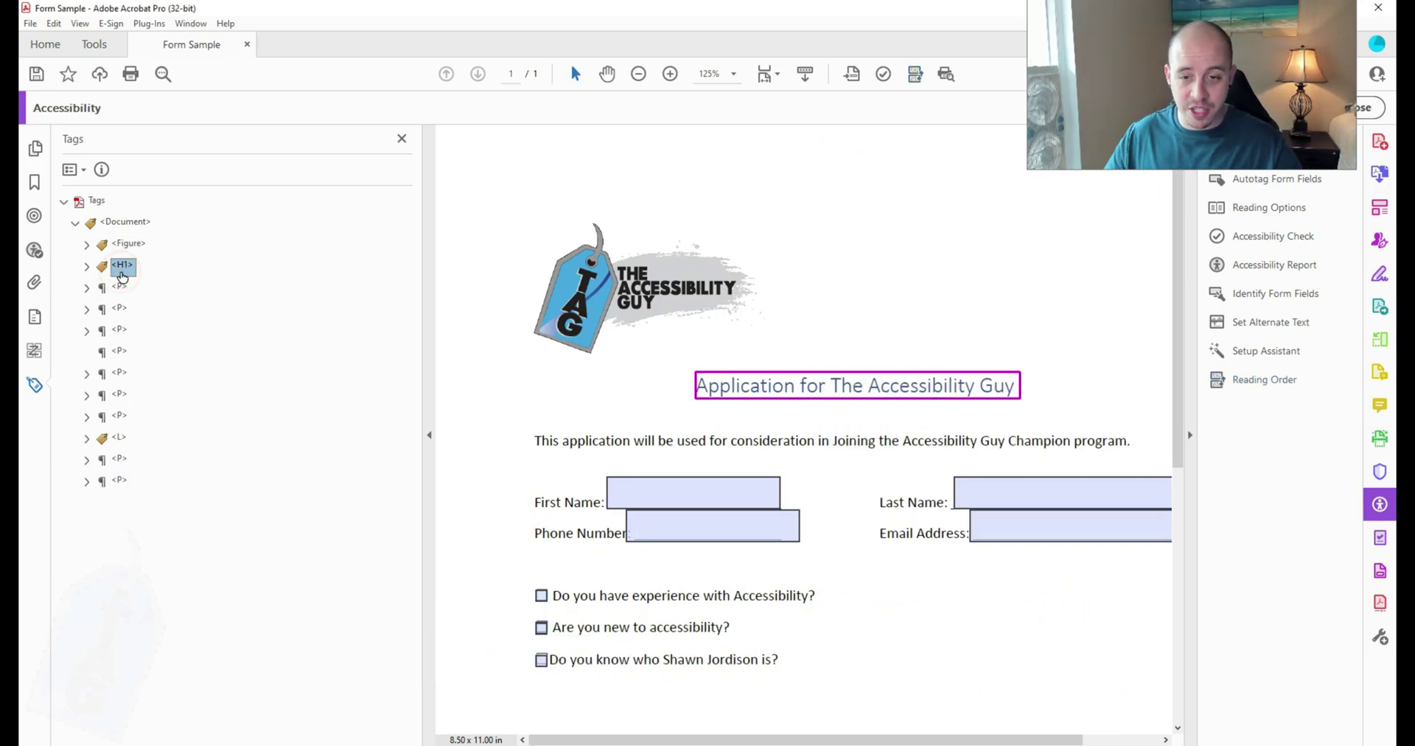
key(Down)
key(Down)
key(Down)
key(Down)
key(Down)
key(Down)
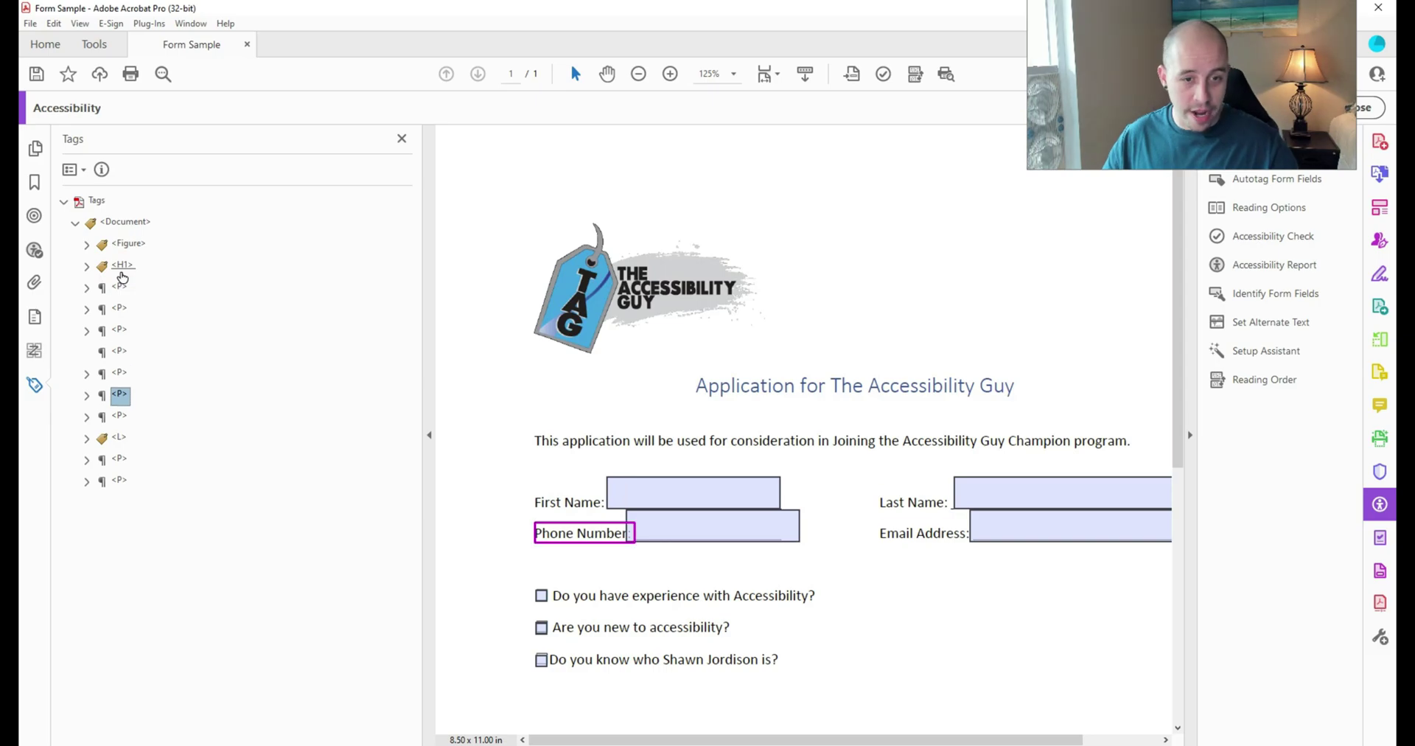
key(Up)
key(Up)
key(Up)
key(Up)
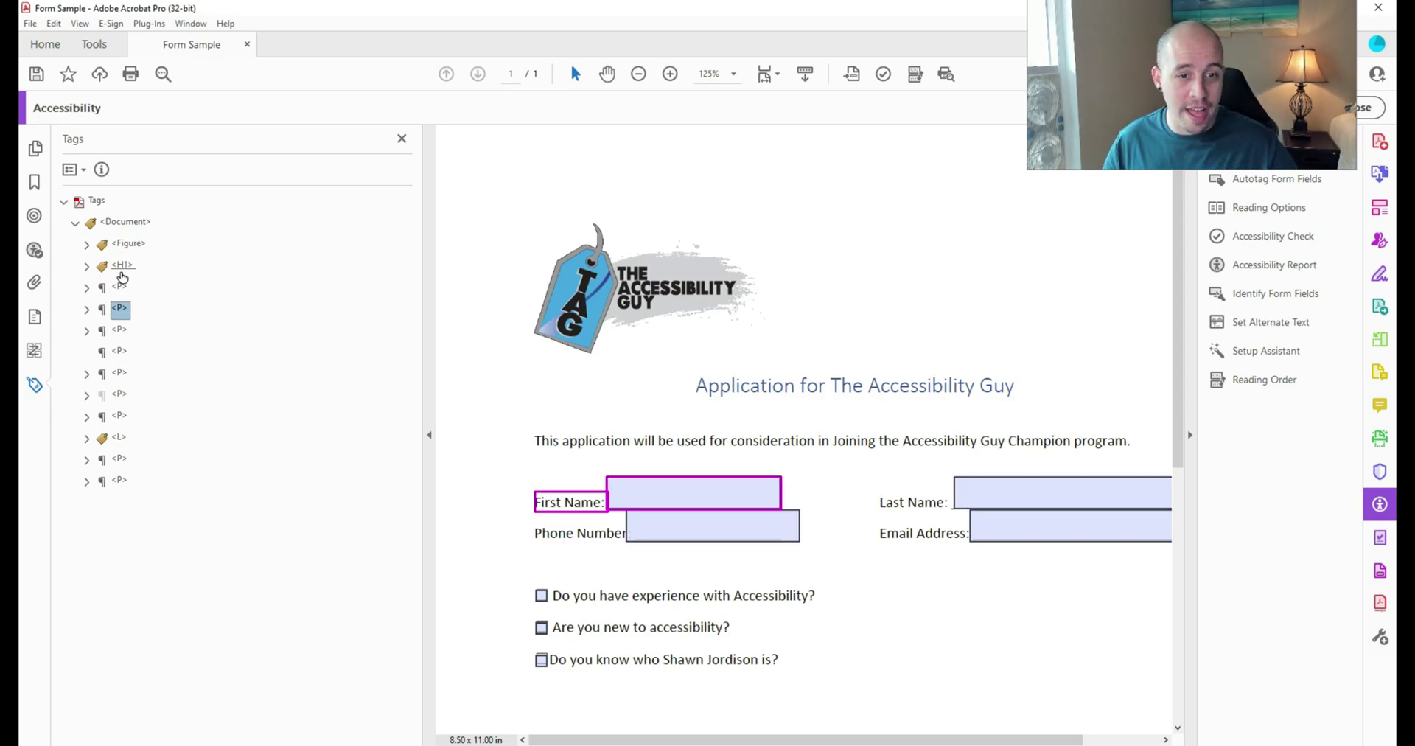
key(Down)
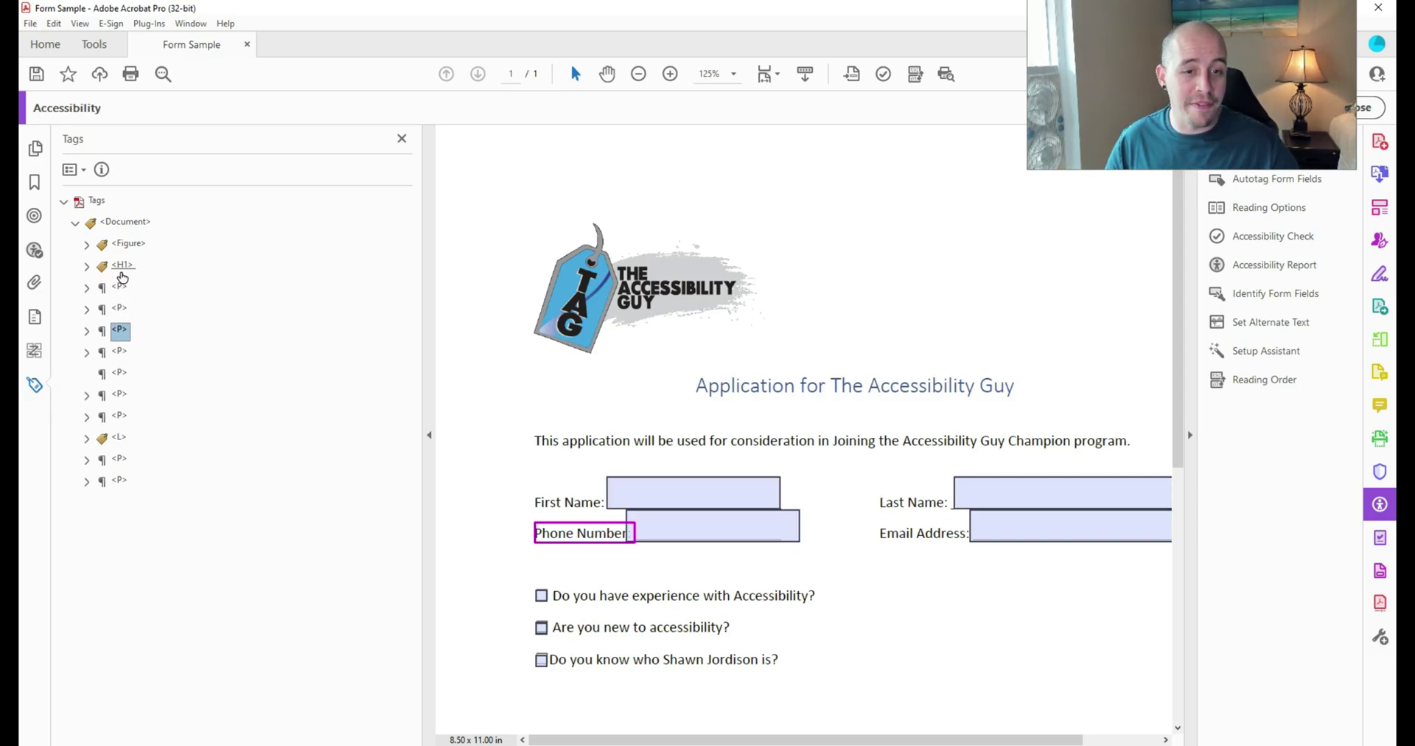
key(Down)
key(Right)
key(Down)
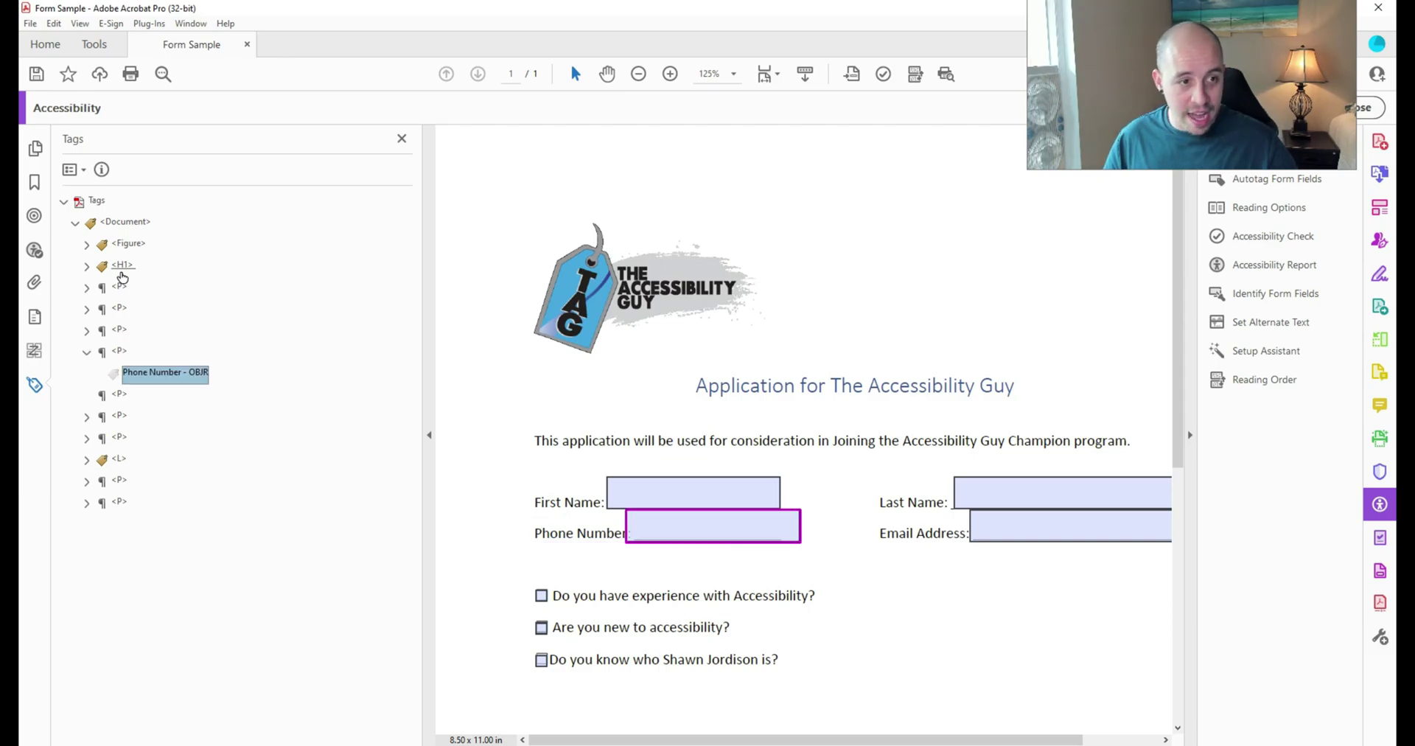
key(Up)
key(Up)
key(Right)
key(Down)
key(Down)
key(Up)
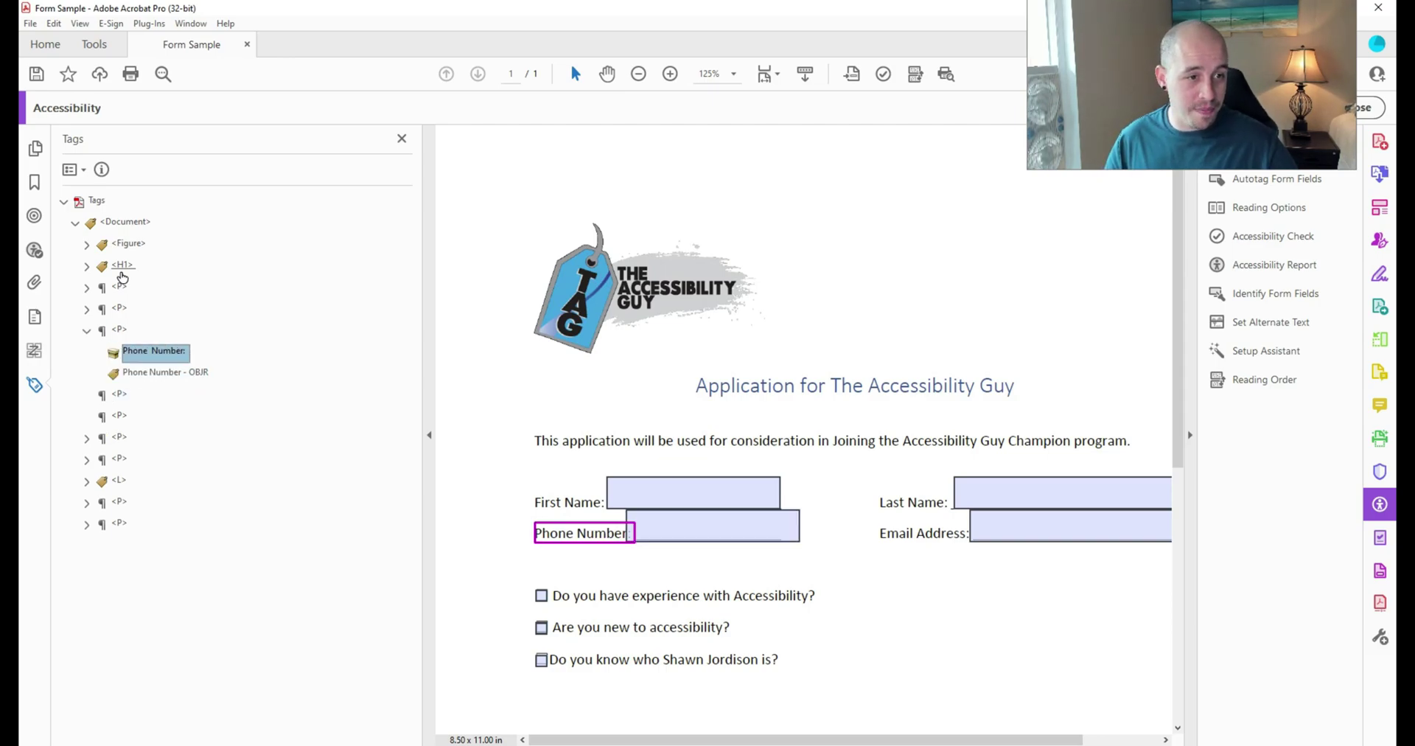
click(157, 374)
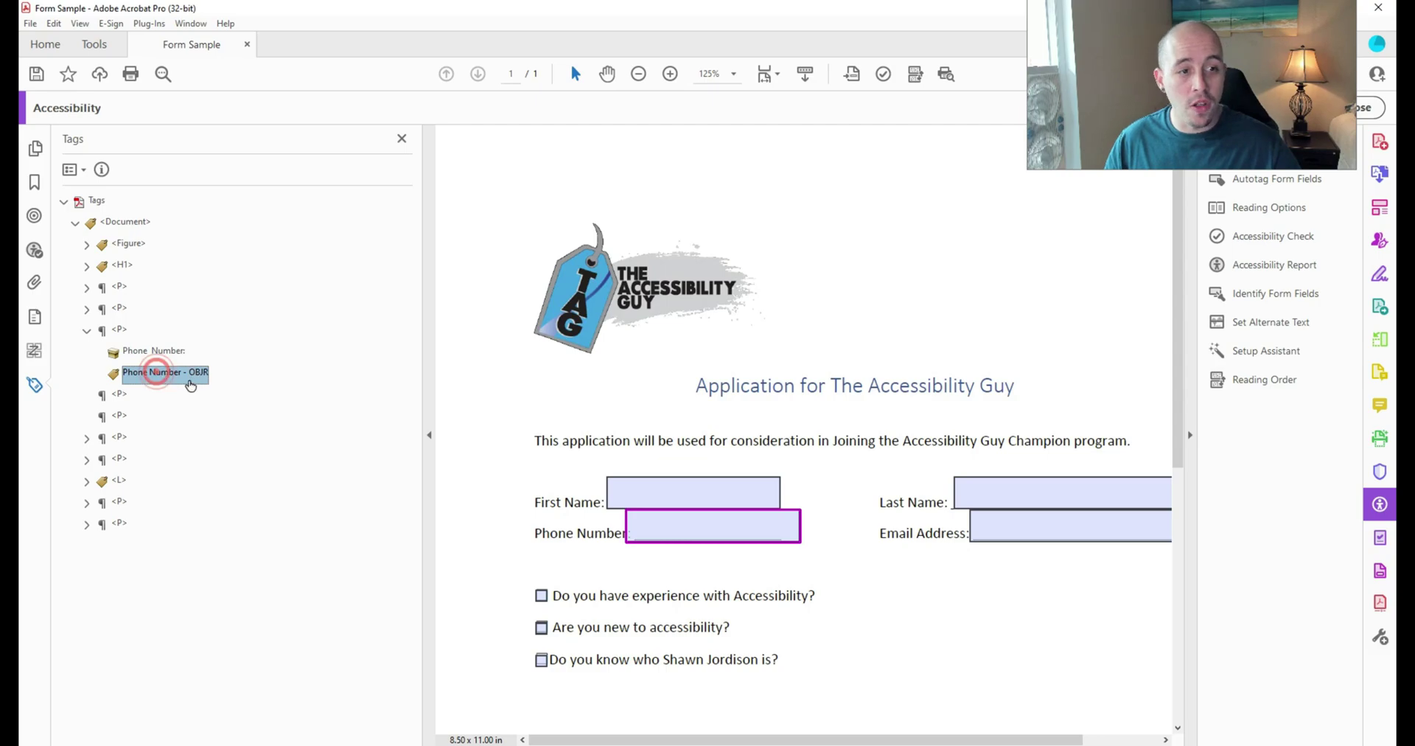
Create a <Form> tag in the Phone Number paragraph and move Phone Number - OBJR into it
right_click(155, 352)
click(218, 328)
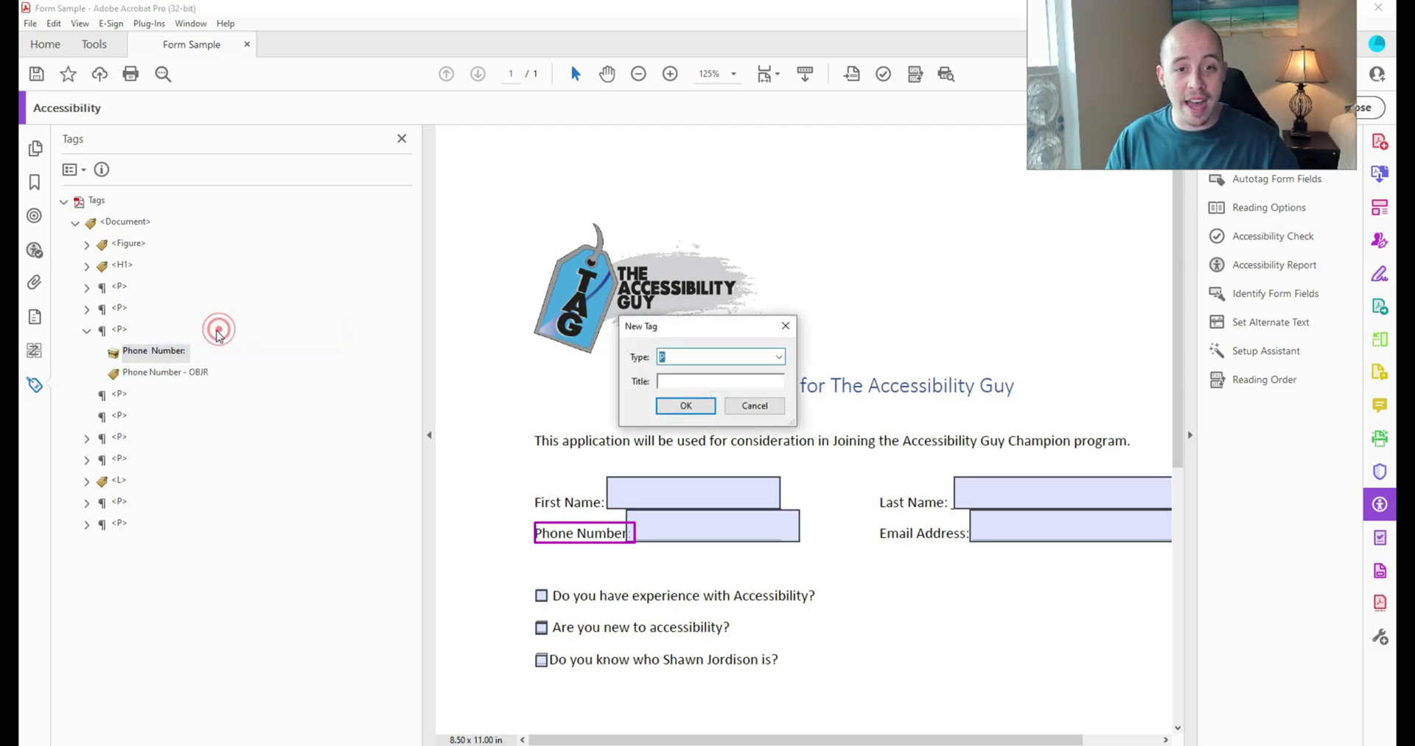
text(Form)
key(Return)
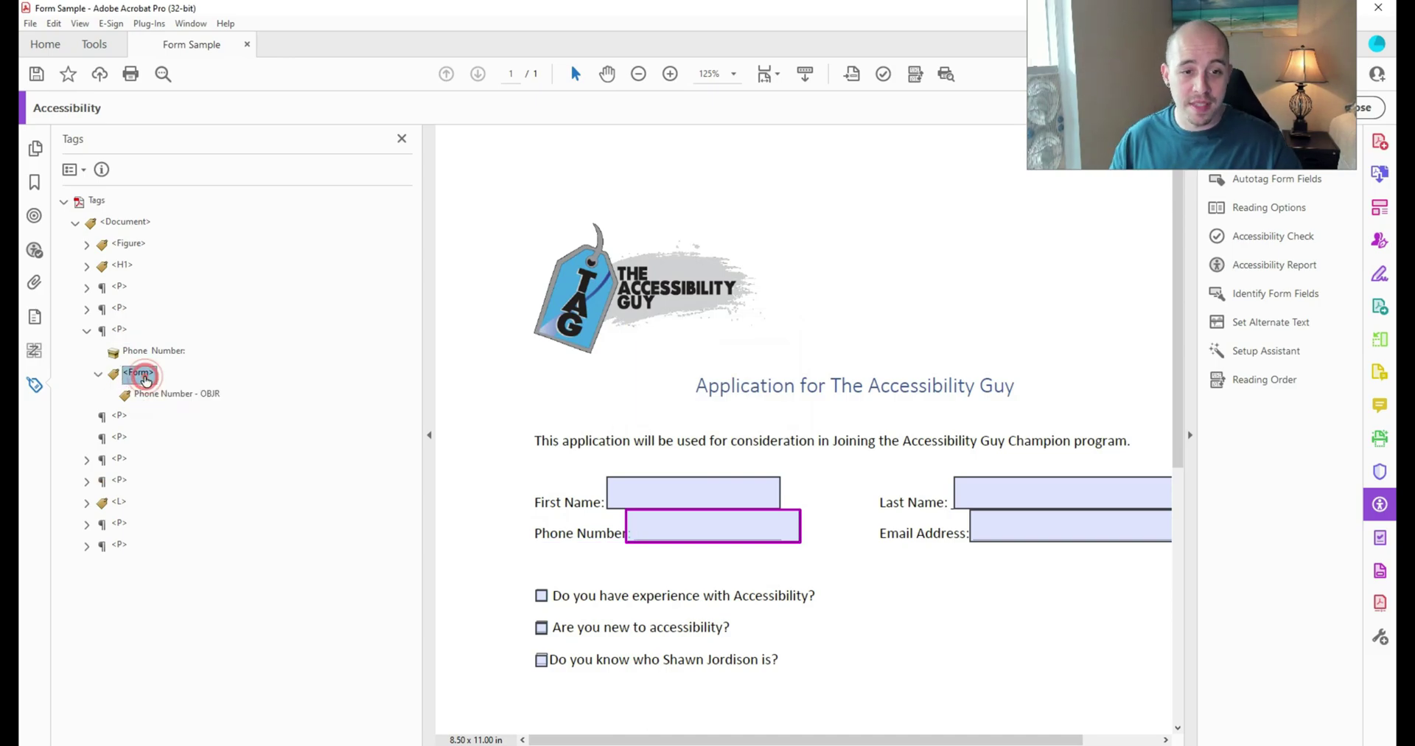
drag(146, 396, 140, 374)
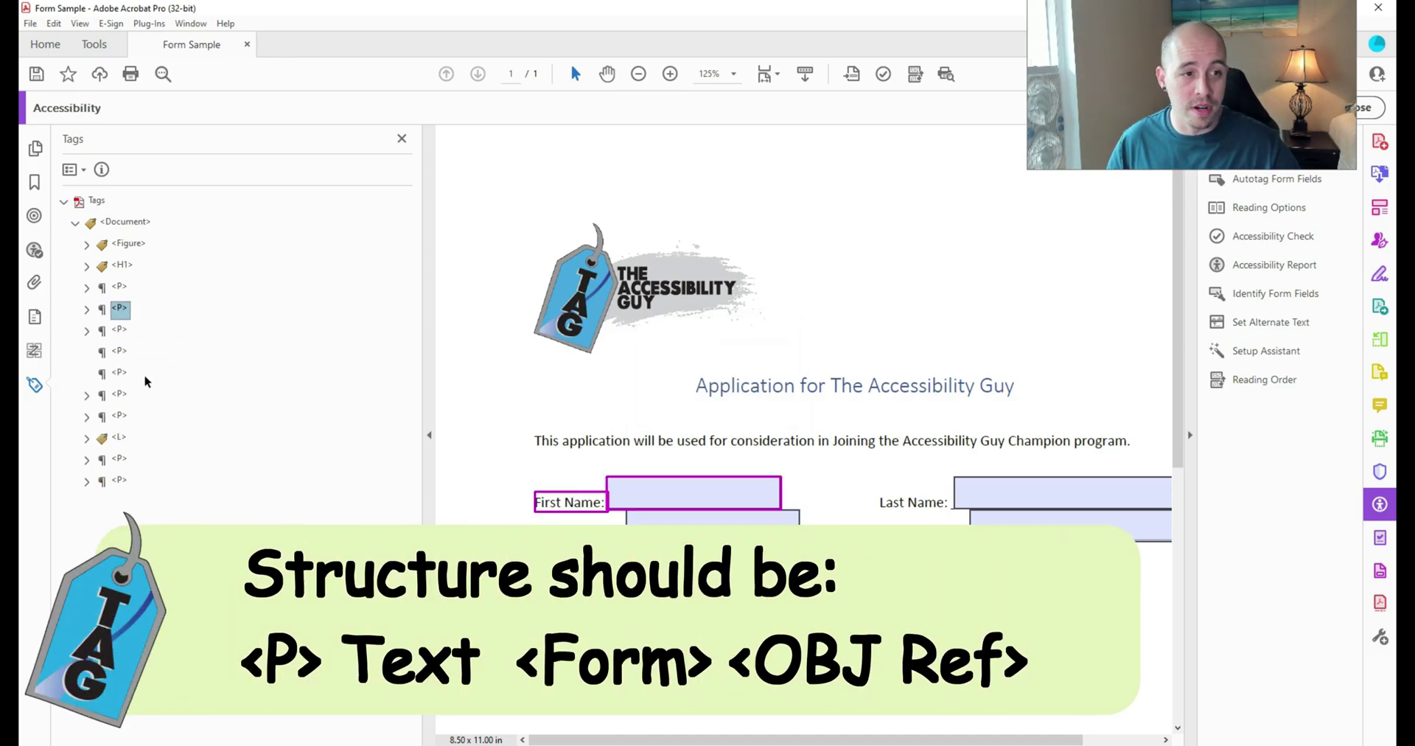
Step through the Last Name and Email Address paragraphs, checking their labels and Form tags
key(Down)
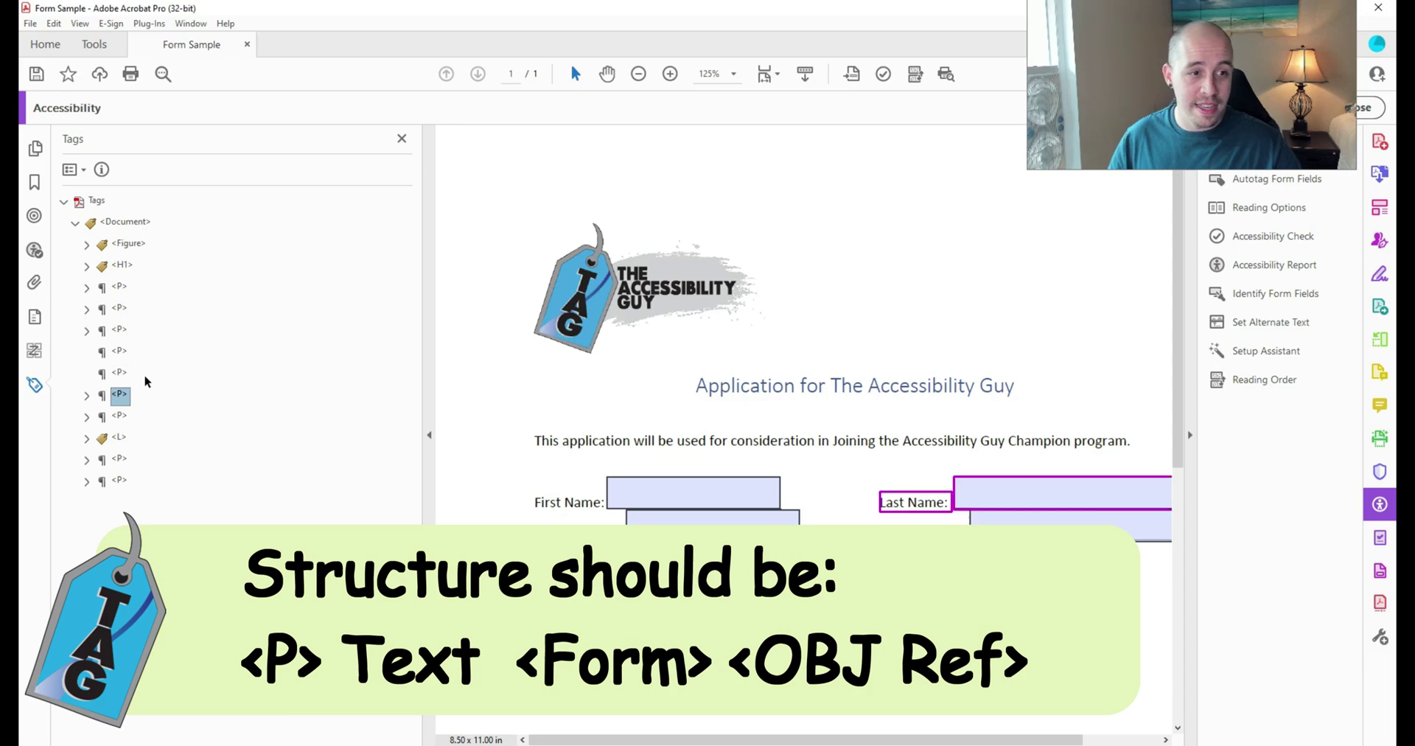
key(Right)
key(Down)
key(Down)
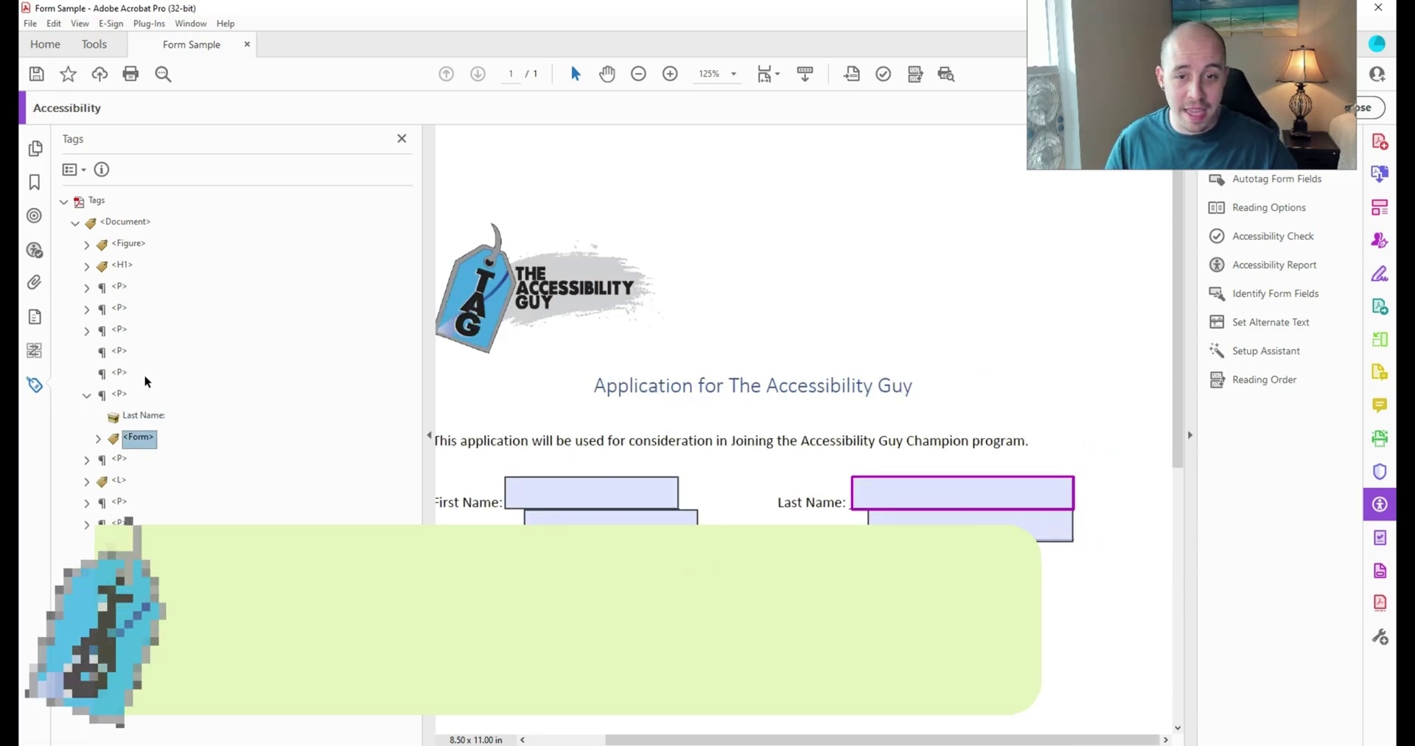
key(Up)
key(Up)
key(Up)
key(Up)
key(Down)
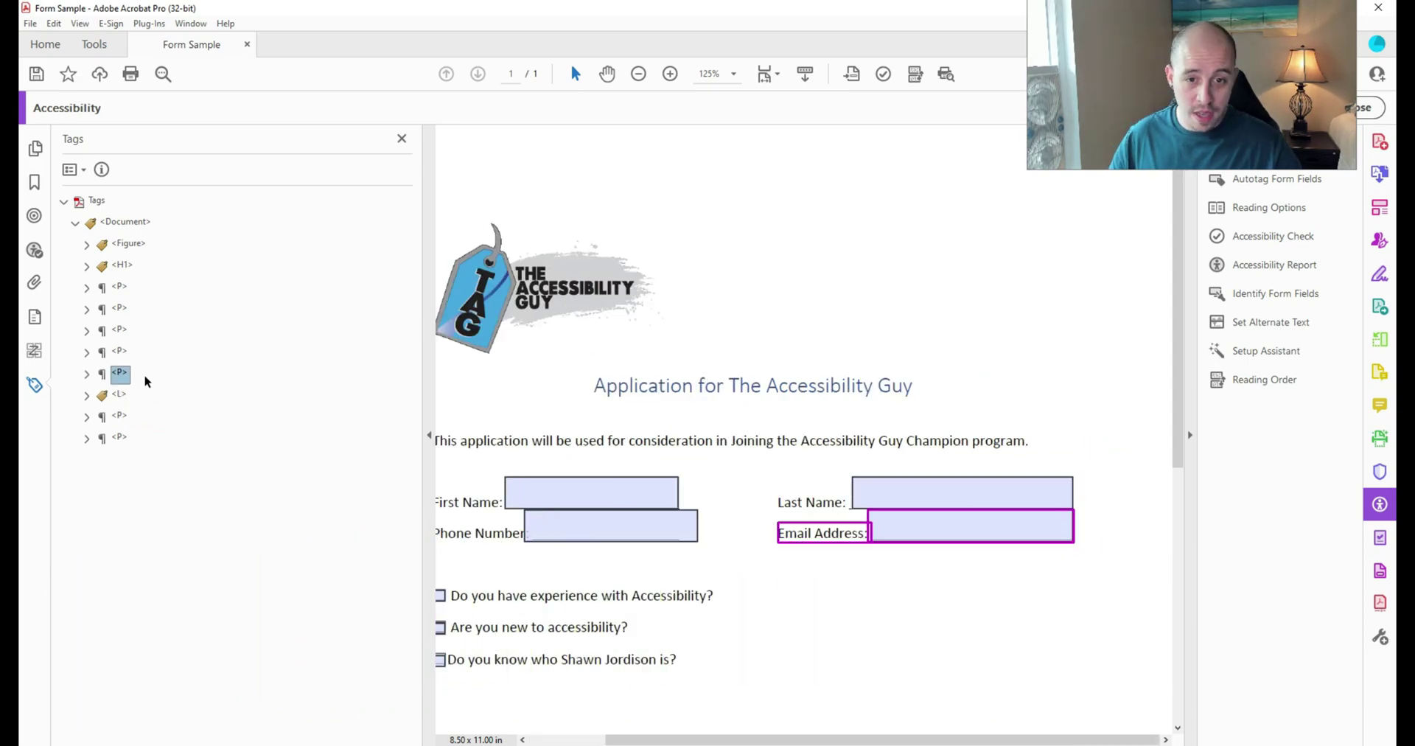
key(Right)
key(Down)
Expand the checkbox <L> tag to show its three <LI> items
key(Down)
key(Up)
key(Up)
key(Left)
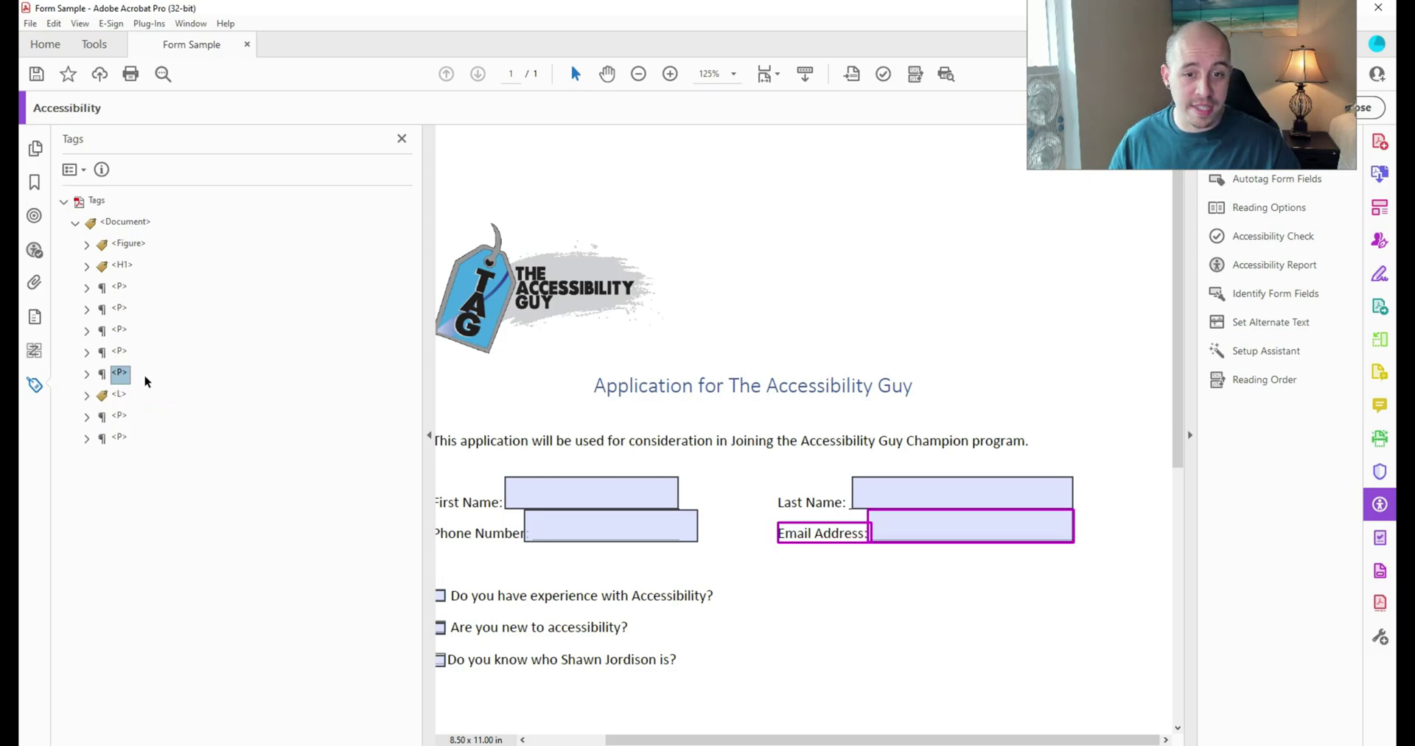
key(Down)
key(Right)
key(Down)
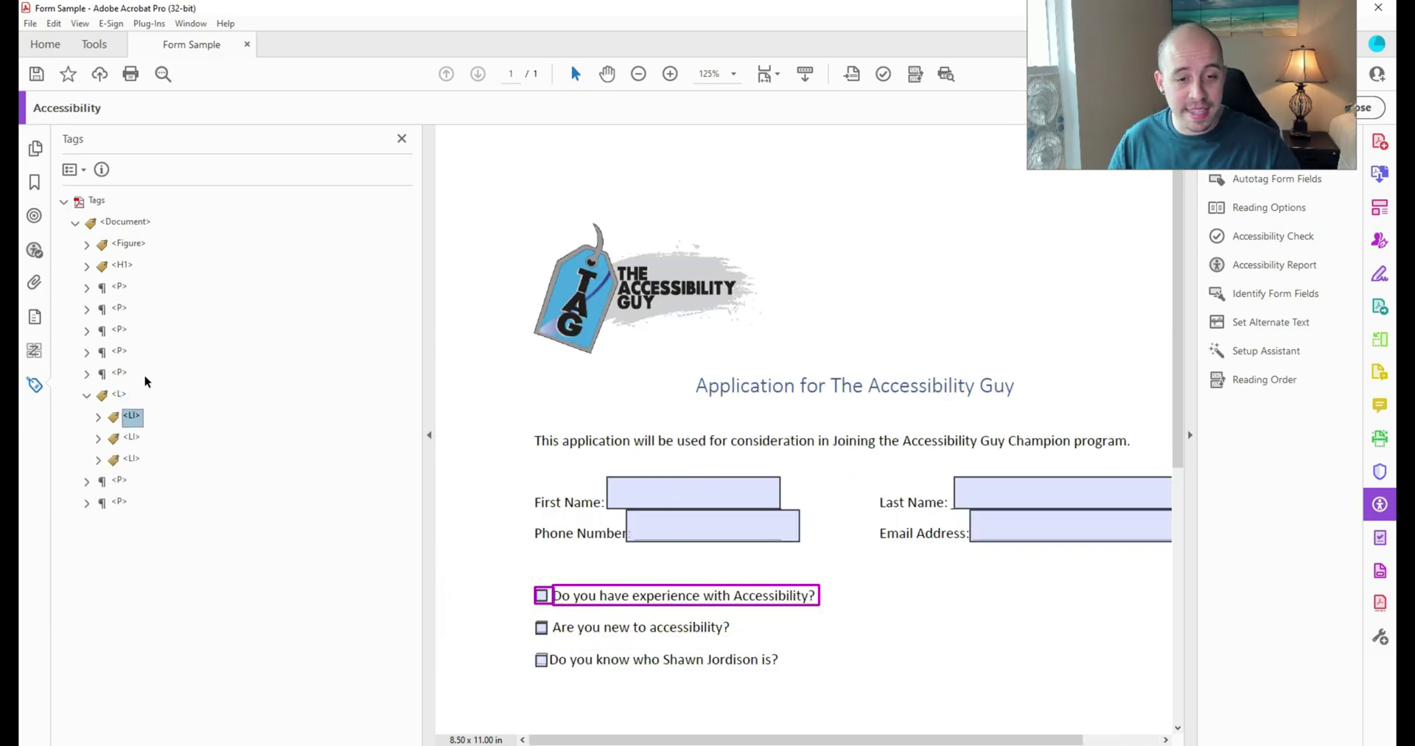
Expand the three checkbox list items in the Tags panel to locate their misplaced Form tags
key(Up)
key(Down)
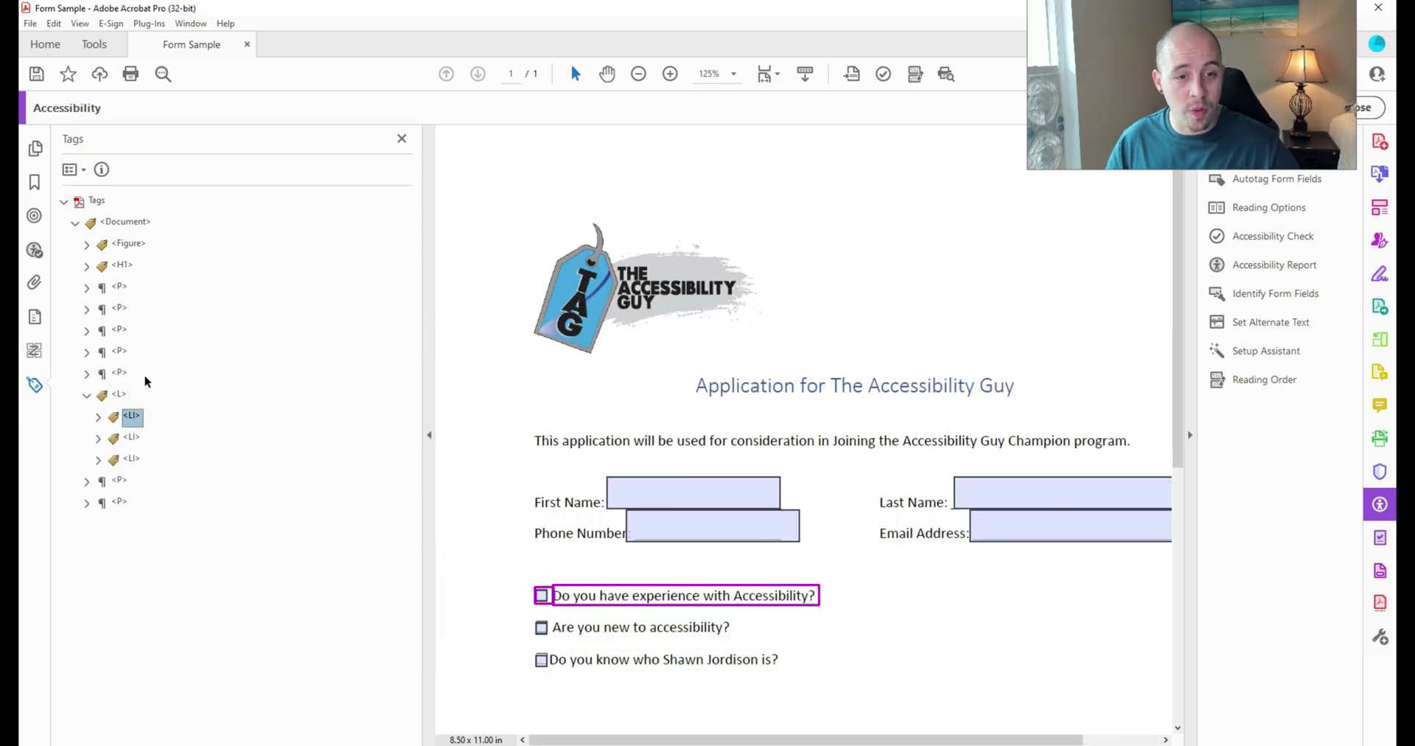
key(Right)
key(Down)
key(Right)
key(Down)
key(Down)
key(Right)
key(Down)
key(Down)
key(Right)
key(Down)
key(Right)
key(Down)
key(Down)
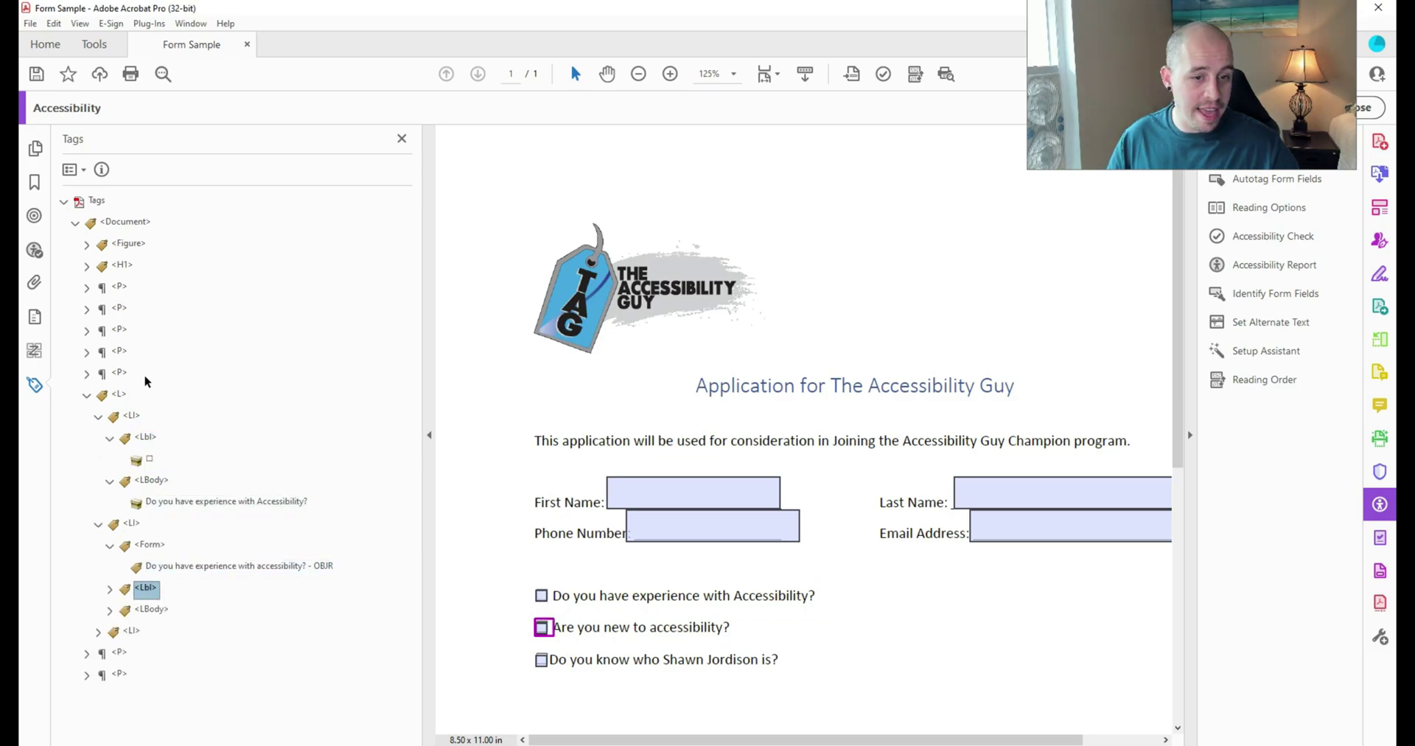
key(Down)
key(Right)
key(Down)
key(Down)
key(Right)
key(Down)
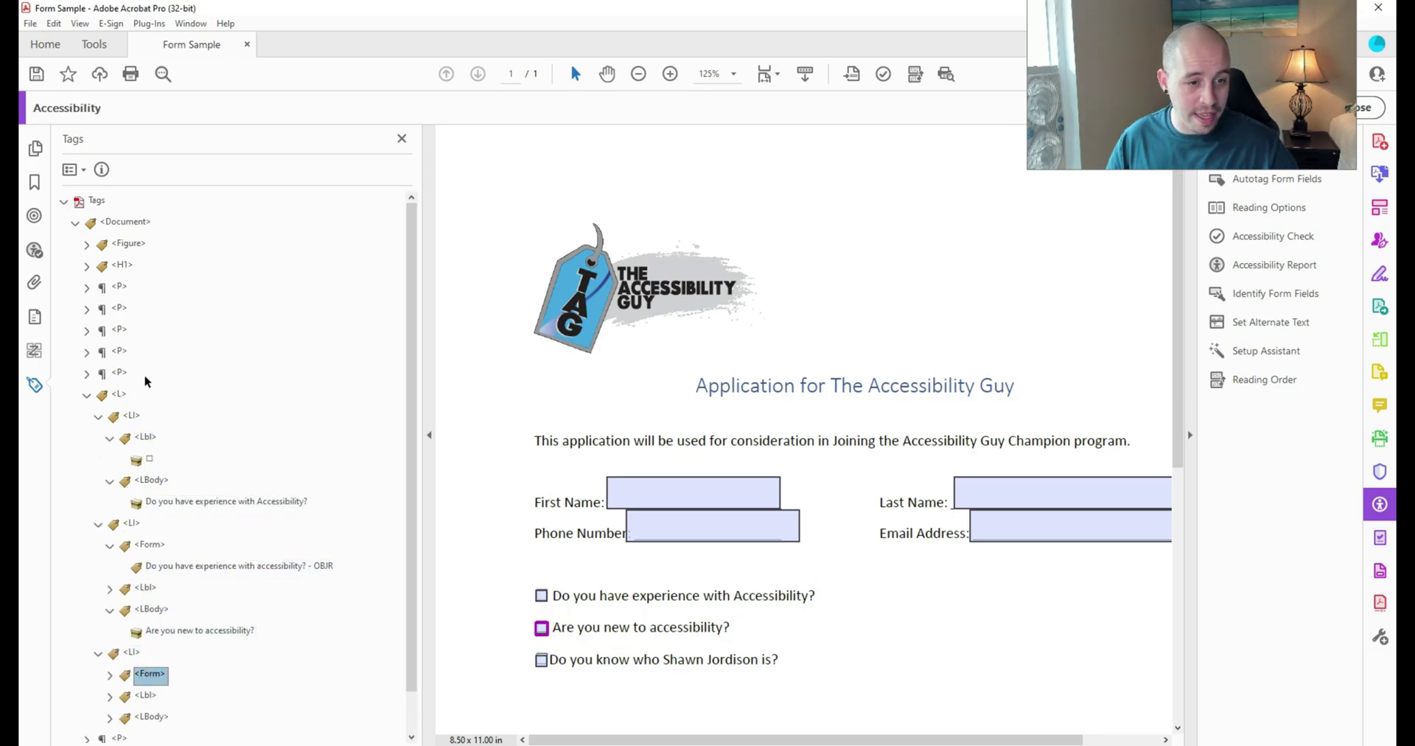
key(Down)
key(Down)
key(Up)
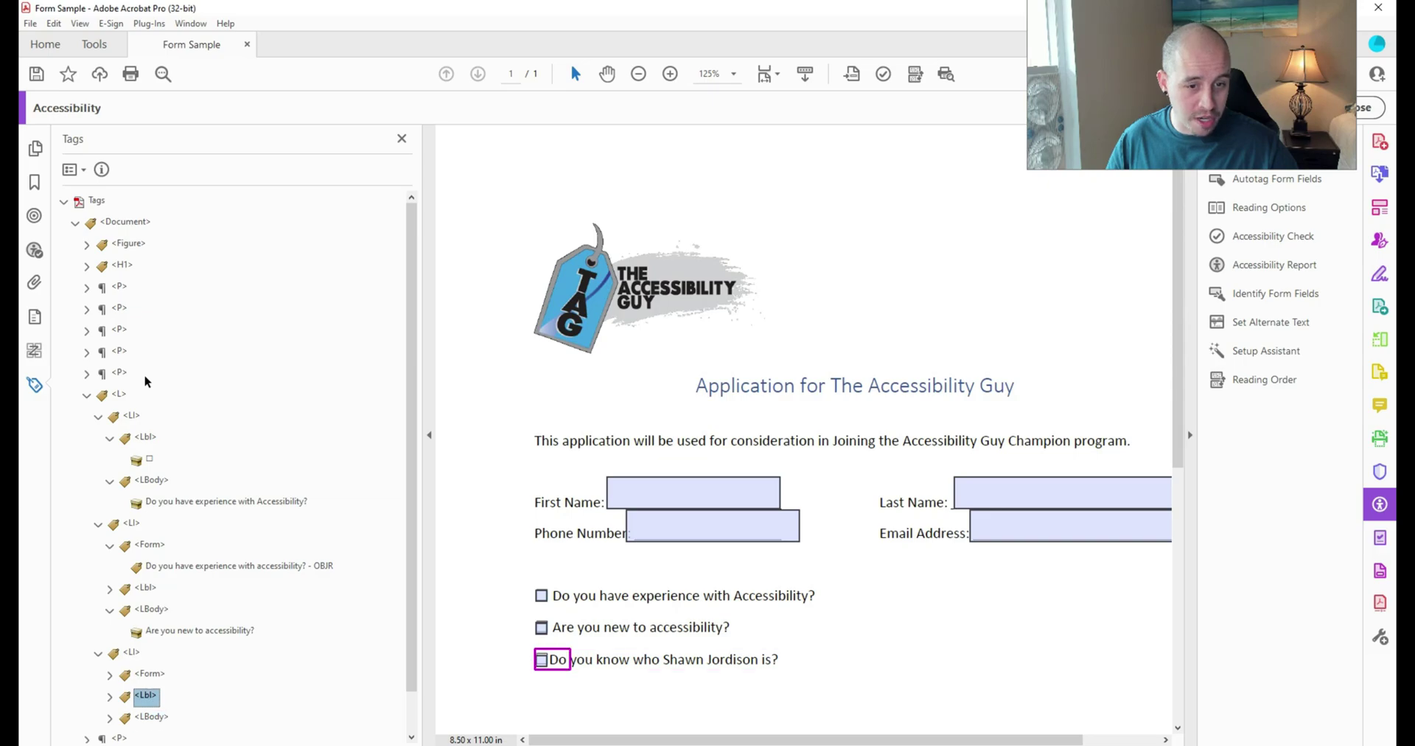
key(Right)
key(Down)
key(Down)
key(Right)
key(Down)
key(Up)
key(Up)
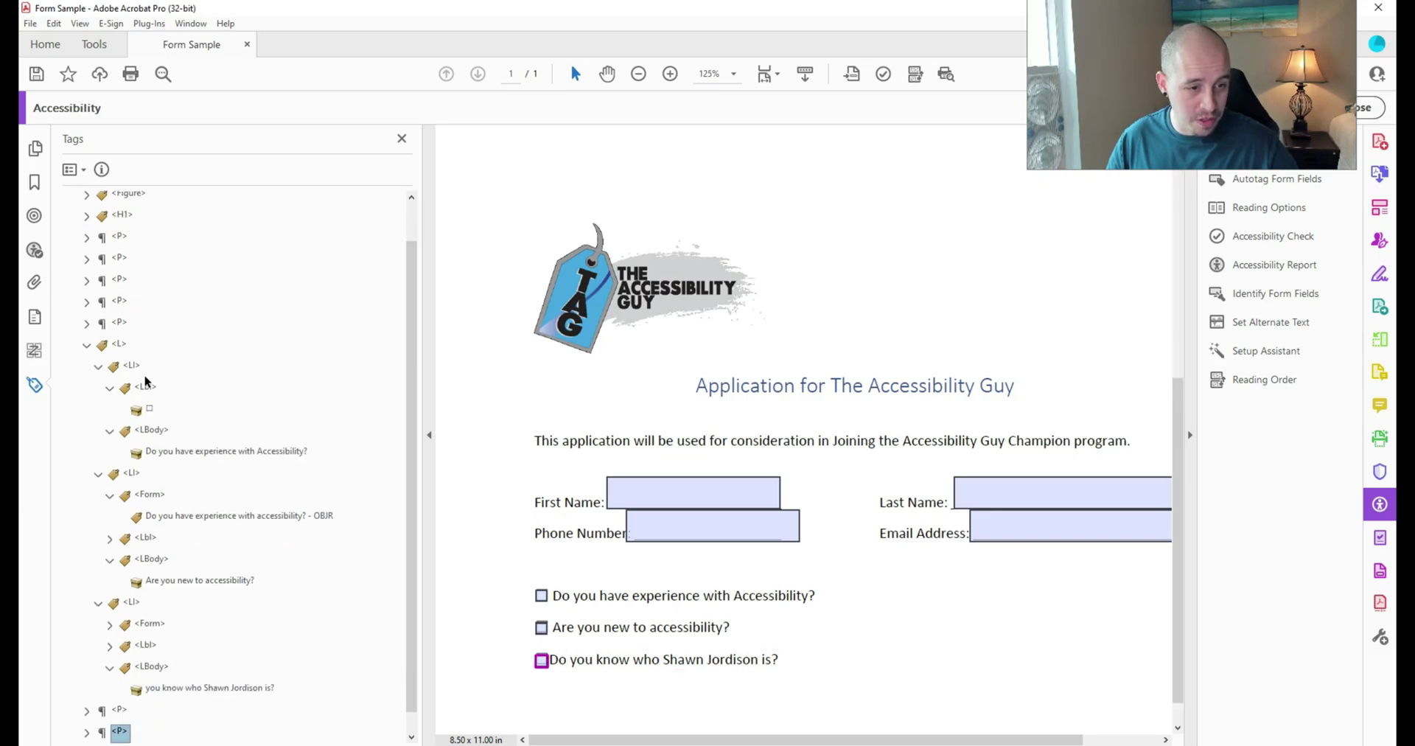
key(Down)
key(Down)
key(Up)
key(Up)
key(Up)
key(Right)
key(Up)
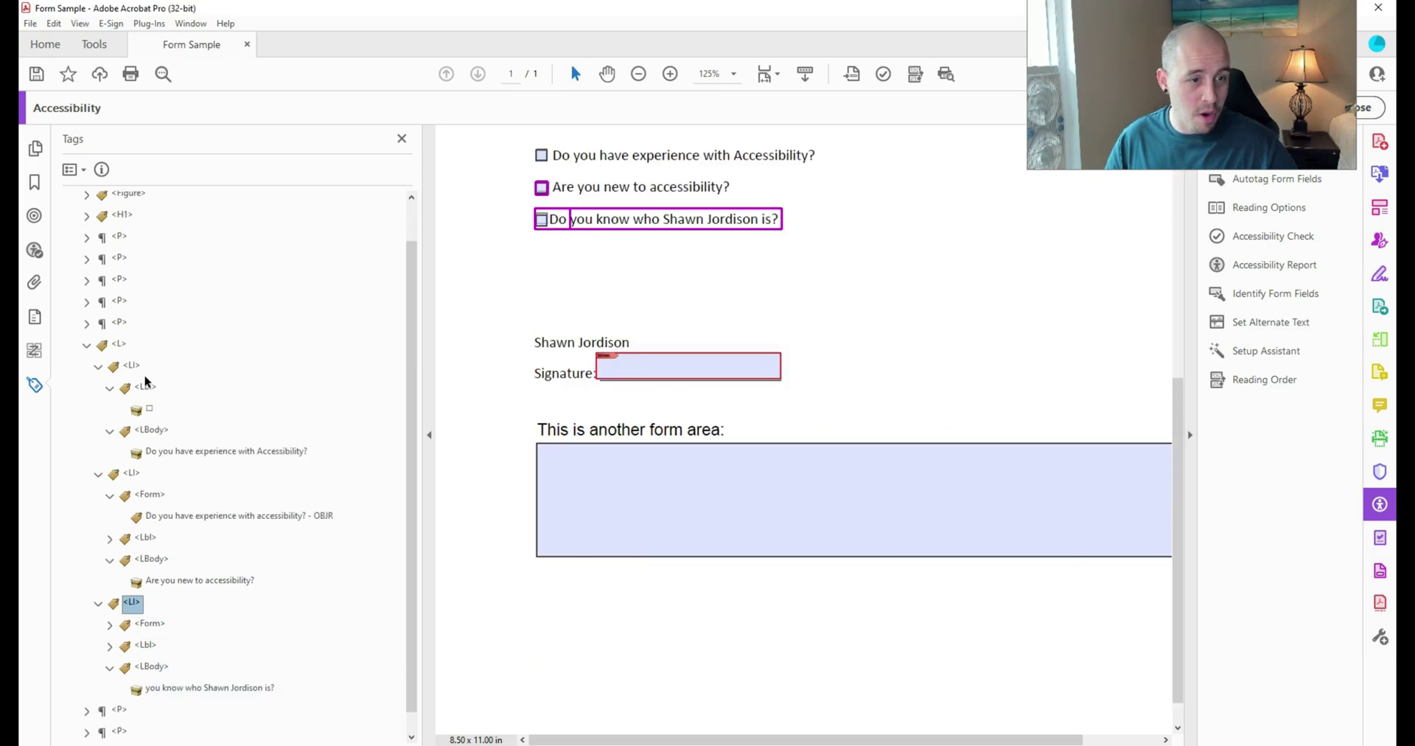
key(Up)
key(Up)
key(Up)
key(Up)
Drag the first checkbox's <Form> tag into the first <LBody> and verify it
drag(153, 494, 151, 429)
click(146, 387)
key(Left)
key(Left)
key(Left)
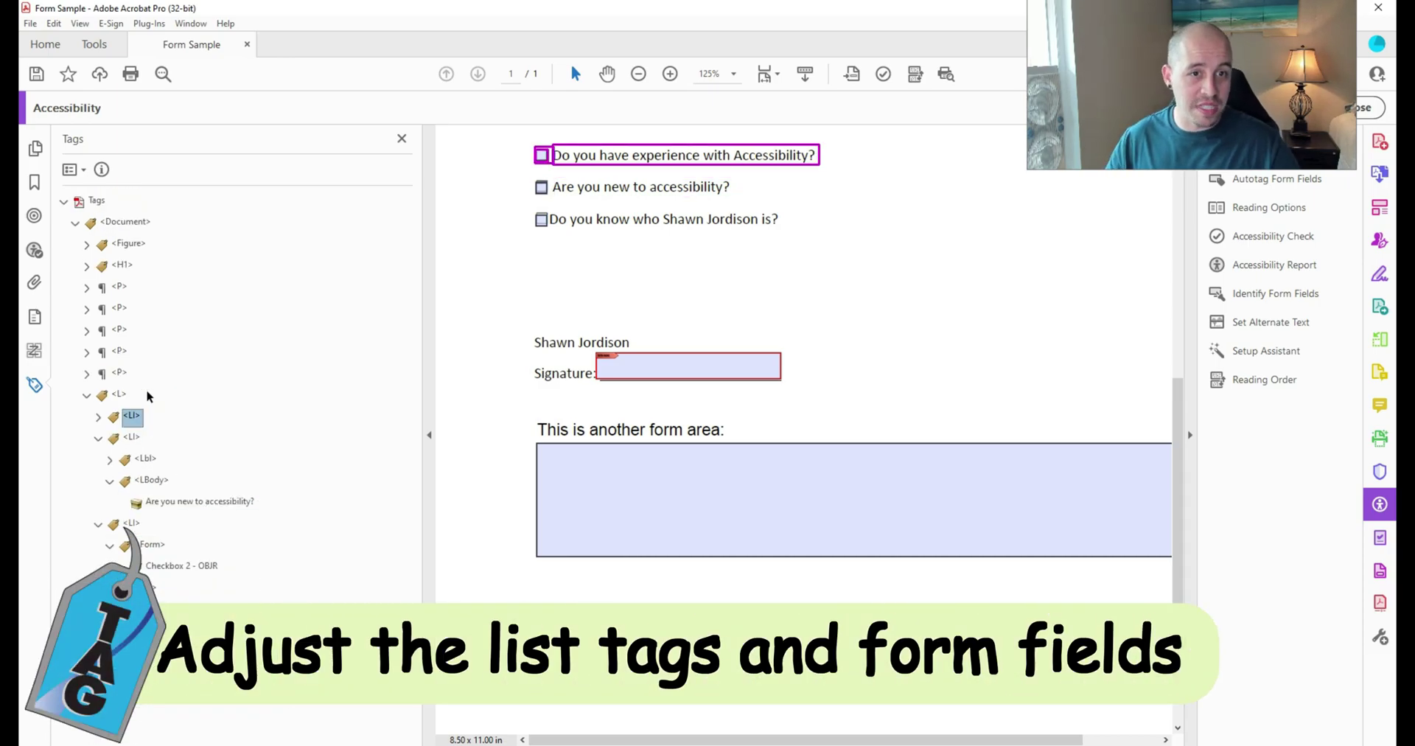
key(Right)
key(Down)
key(Right)
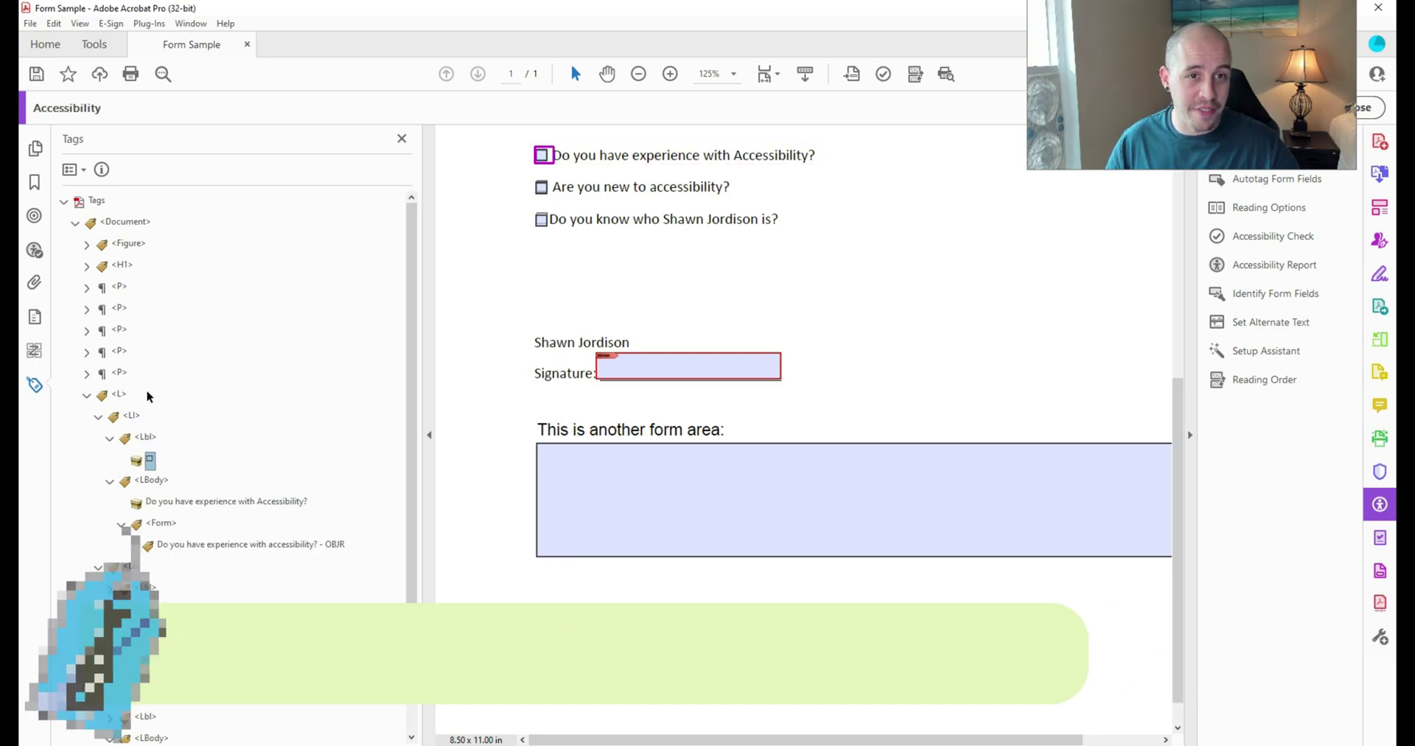
key(Left)
key(Down)
key(Down)
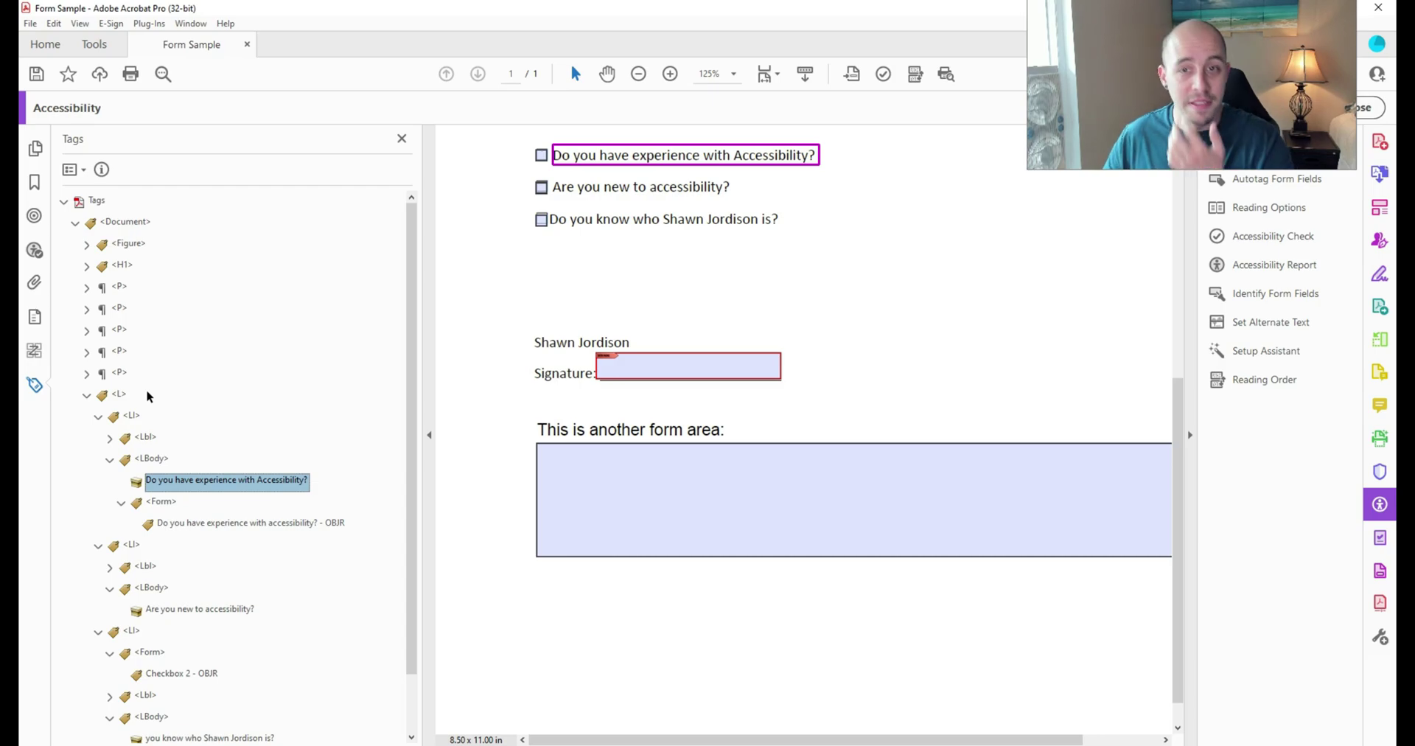
key(Down)
key(Left)
key(Up)
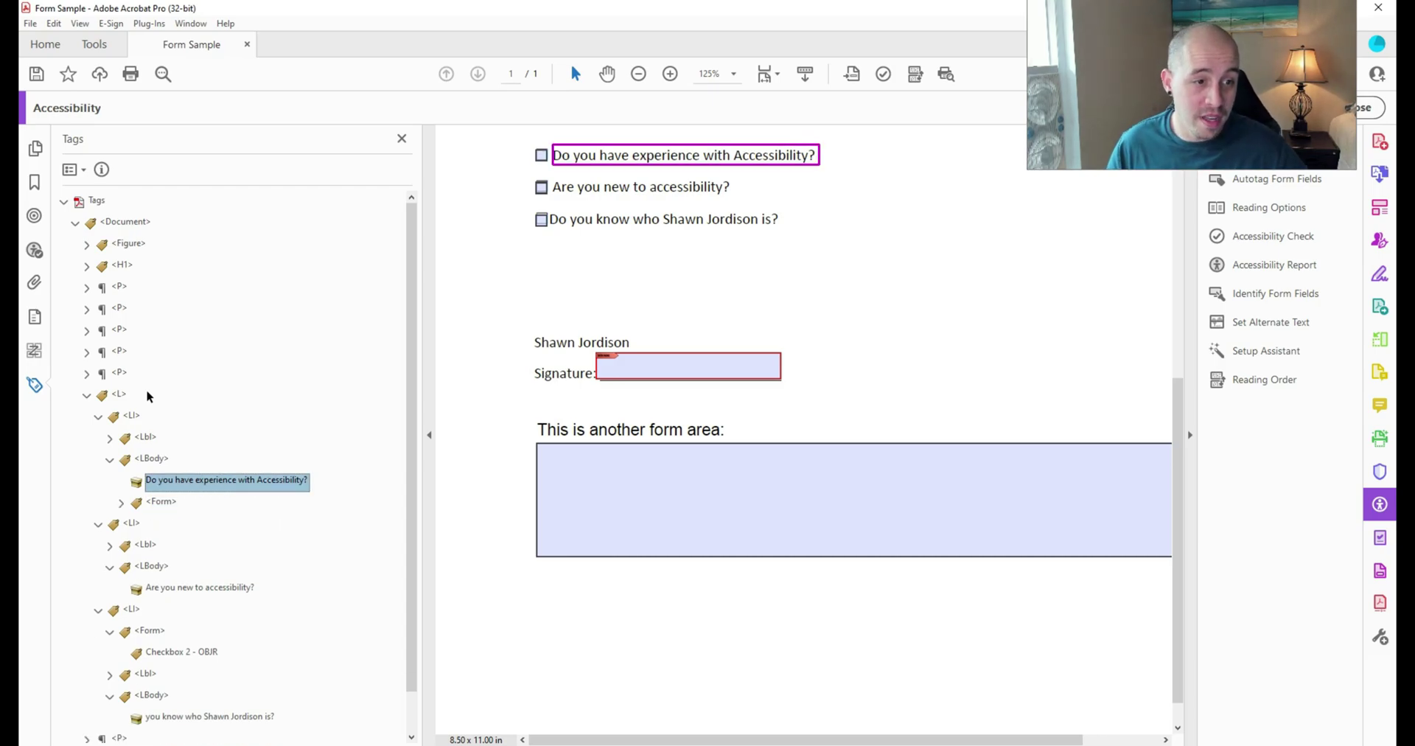
key(Down)
Paste the Checkbox 2 <Form> tag into the second list item's <LBody>
key(Left)
key(Left)
key(Down)
key(Down)
key(Down)
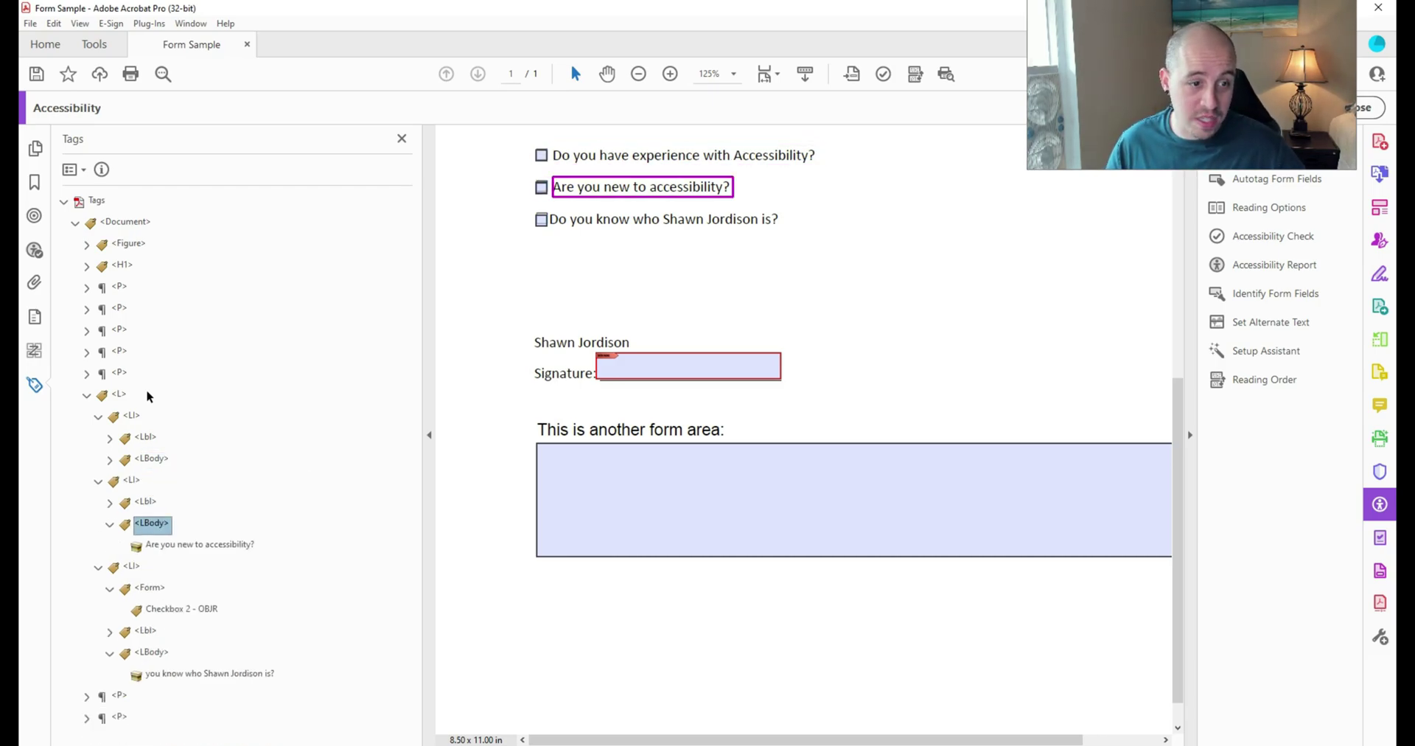
key(Up)
key(Right)
key(Right)
key(Down)
key(Up)
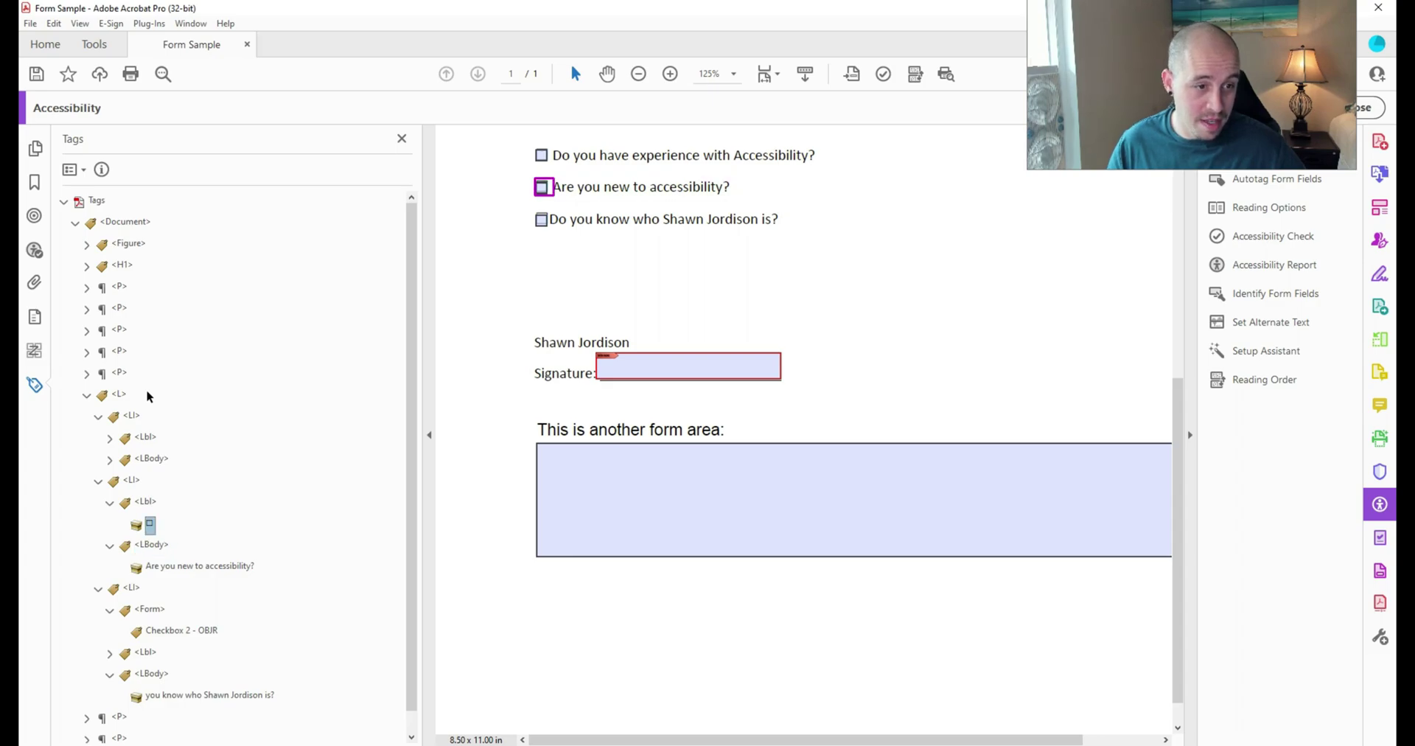
key(Left)
key(Left)
key(Down)
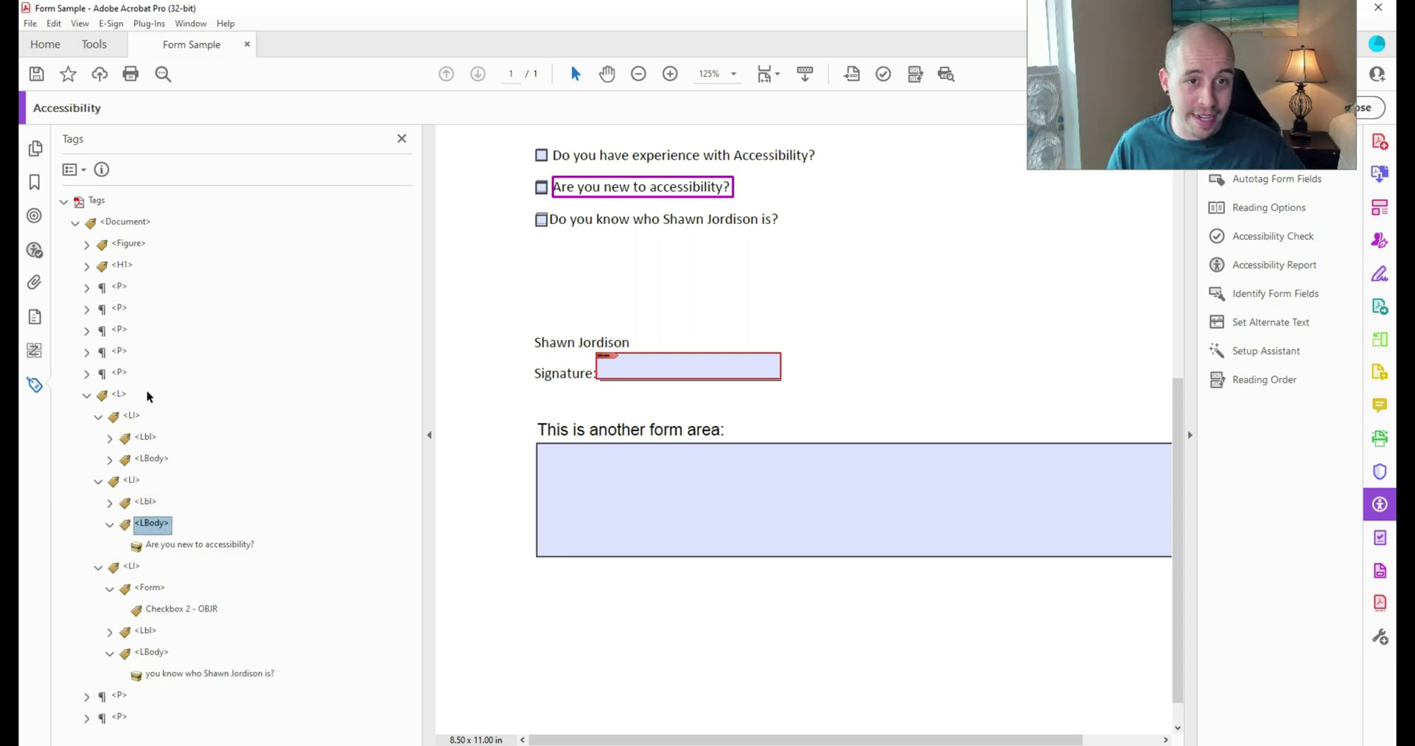
key(Down)
key(Down)
key(Down)
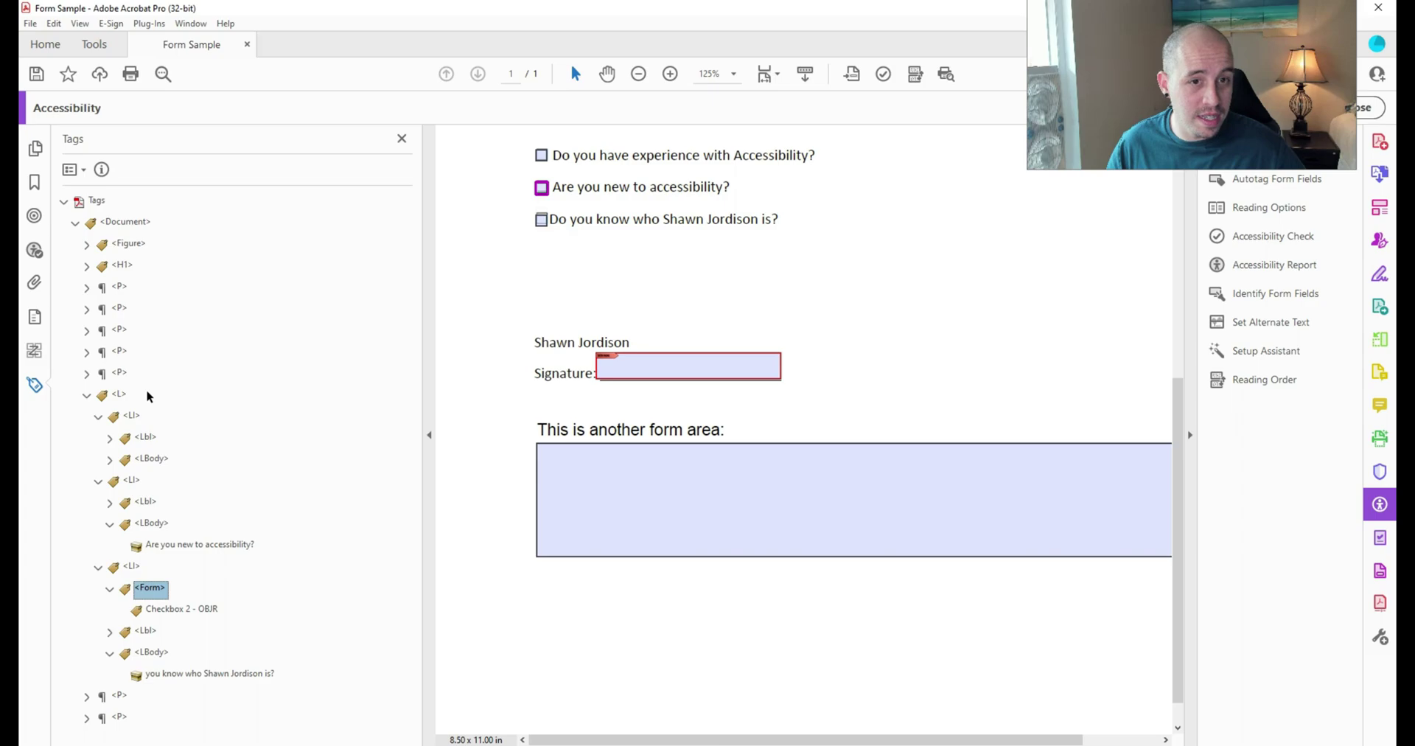
key(Left)
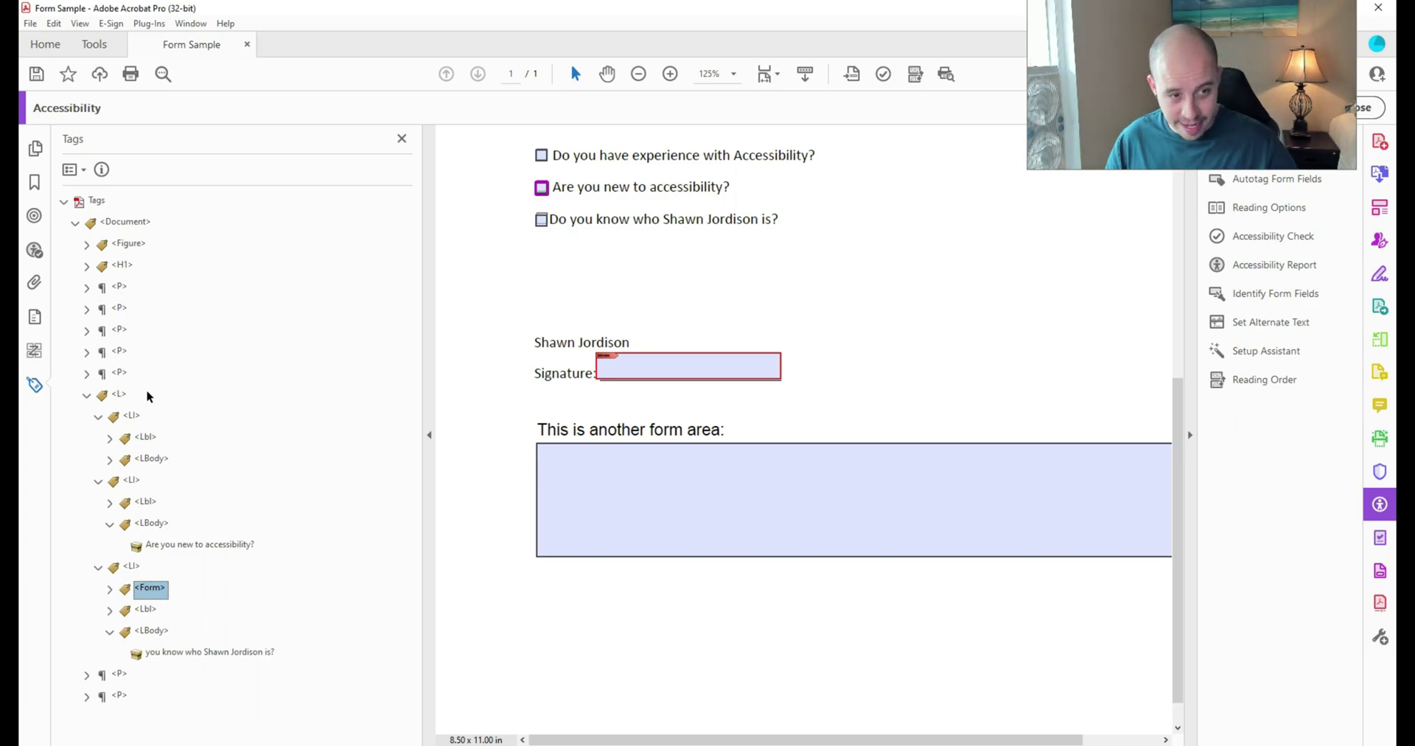
key(Up)
key(Up)
key(ctrl+v)
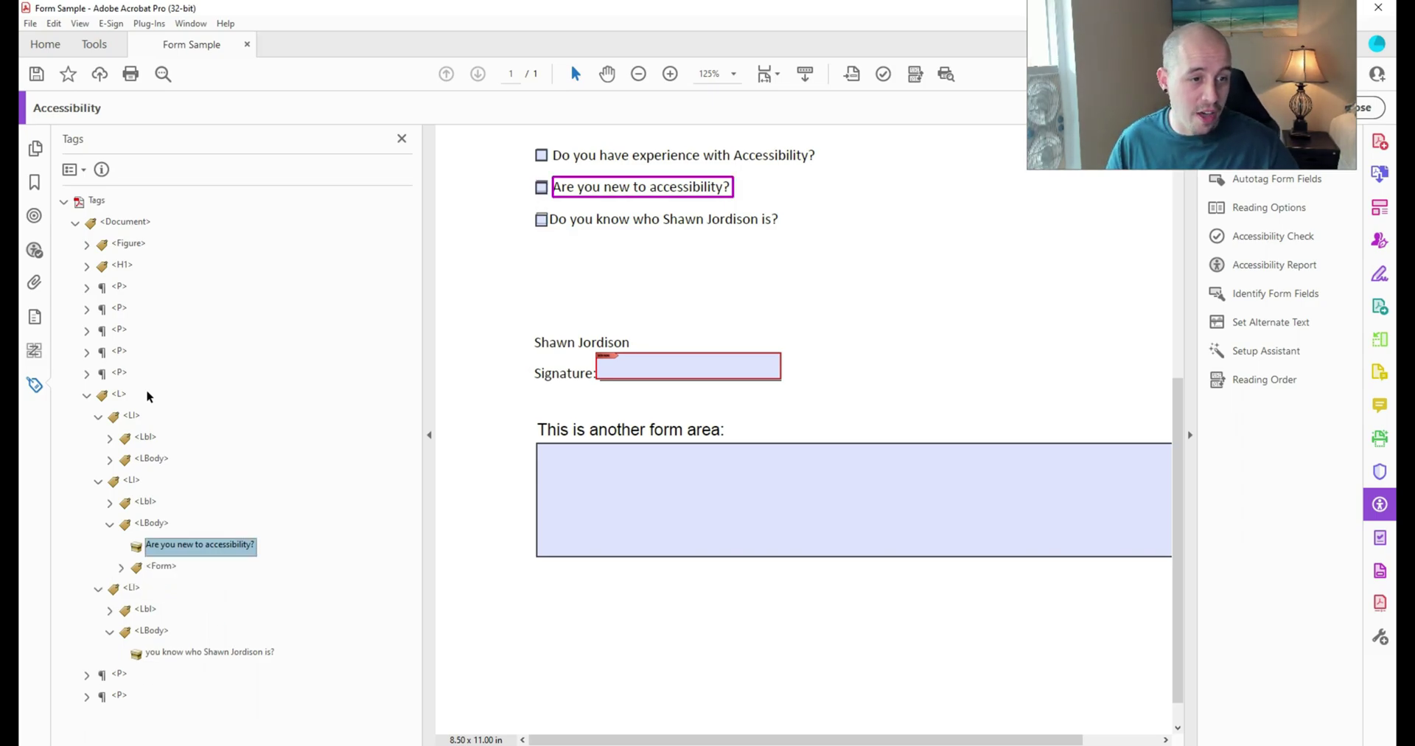
key(Left)
key(Left)
Cut the third checkbox's <Form> tag from under the signature paragraph and paste it into the third <LBody>
key(Down)
key(Down)
key(Down)
key(Down)
key(Up)
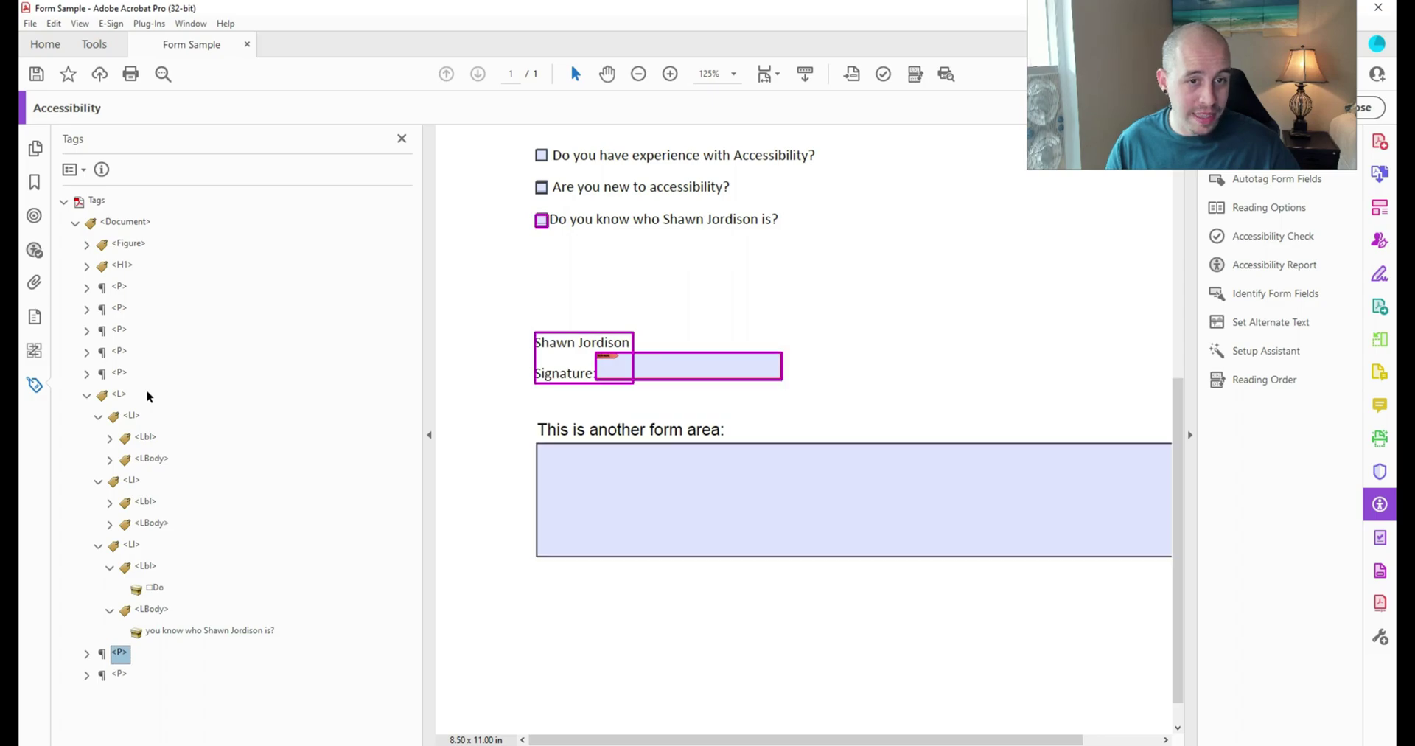
key(Right)
key(Down)
key(Down)
key(Up)
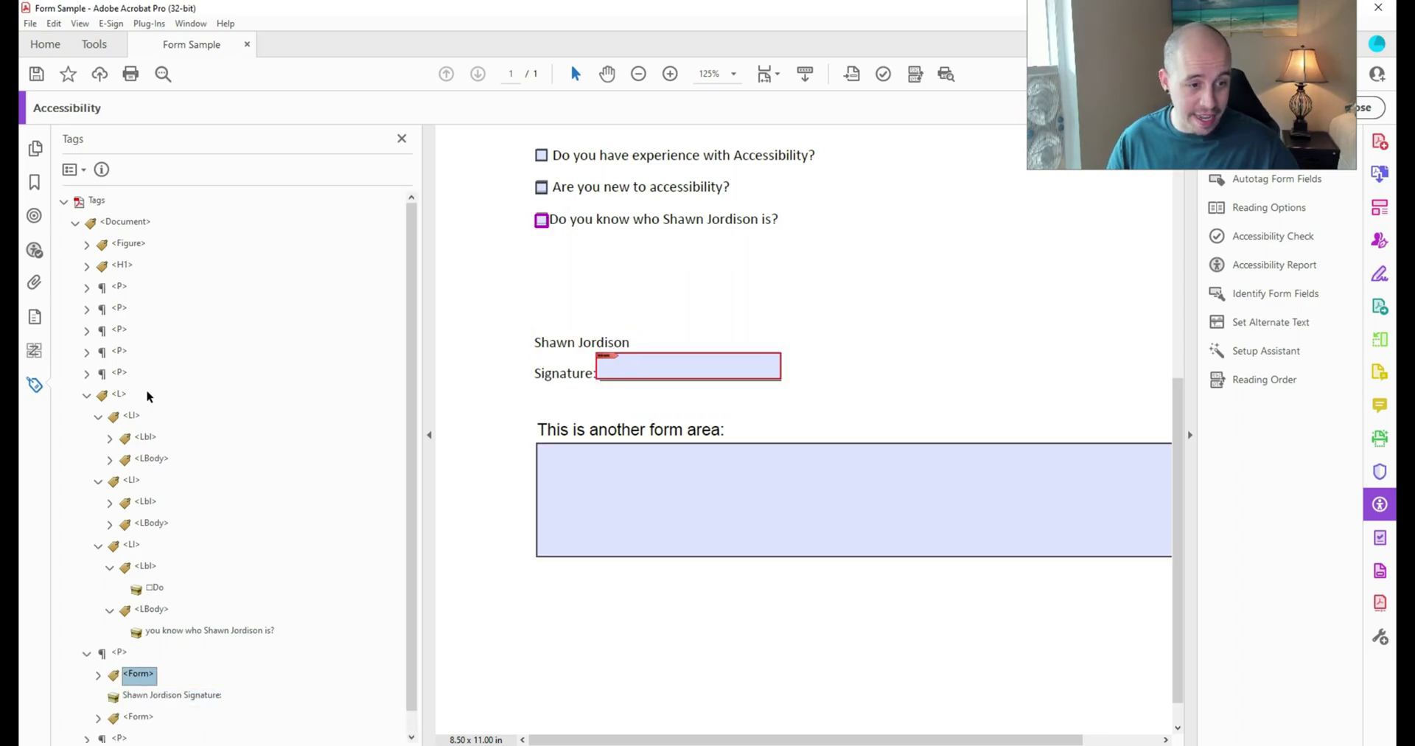
key(ctrl+x)
key(Up)
key(Up)
key(Up)
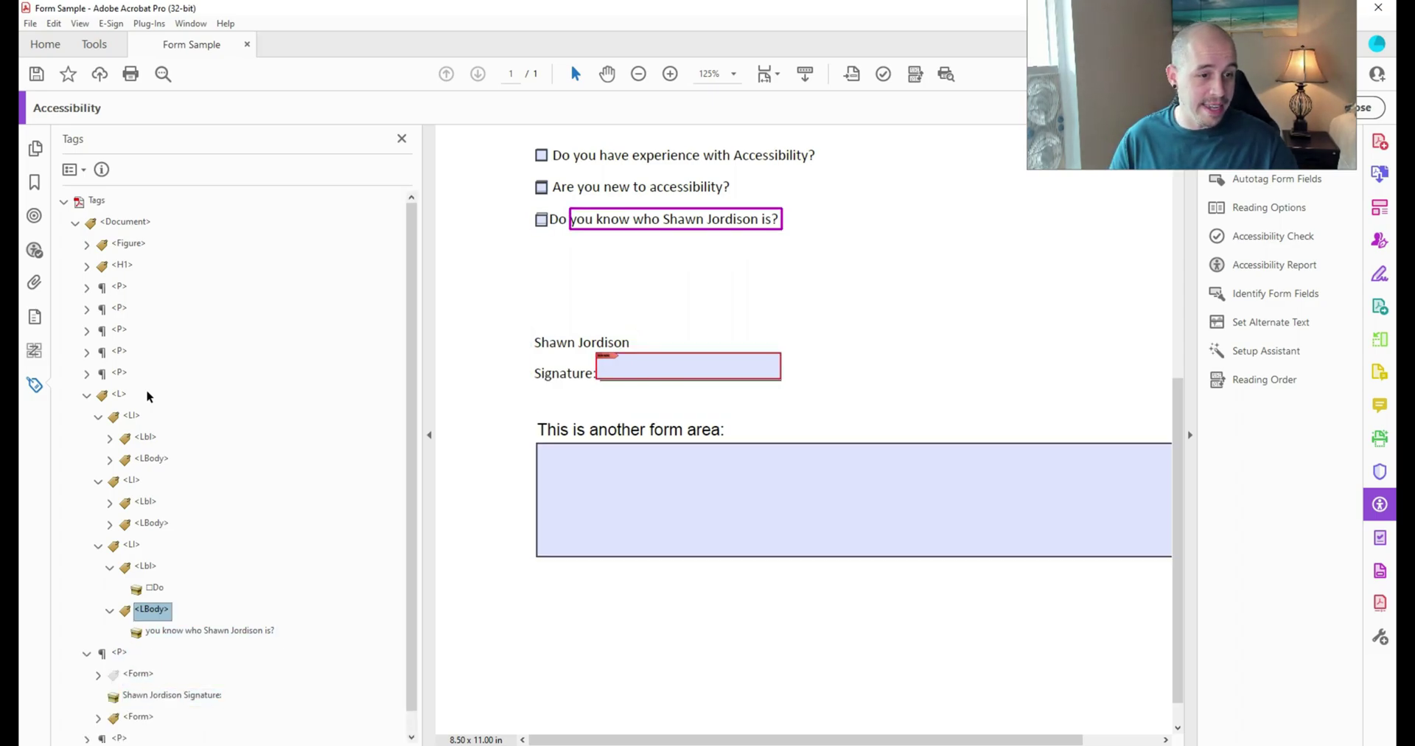
key(ctrl+v)
Collapse the list items back up to the first one
key(Up)
key(Left)
key(Left)
key(Left)
key(Up)
key(Left)
key(Left)
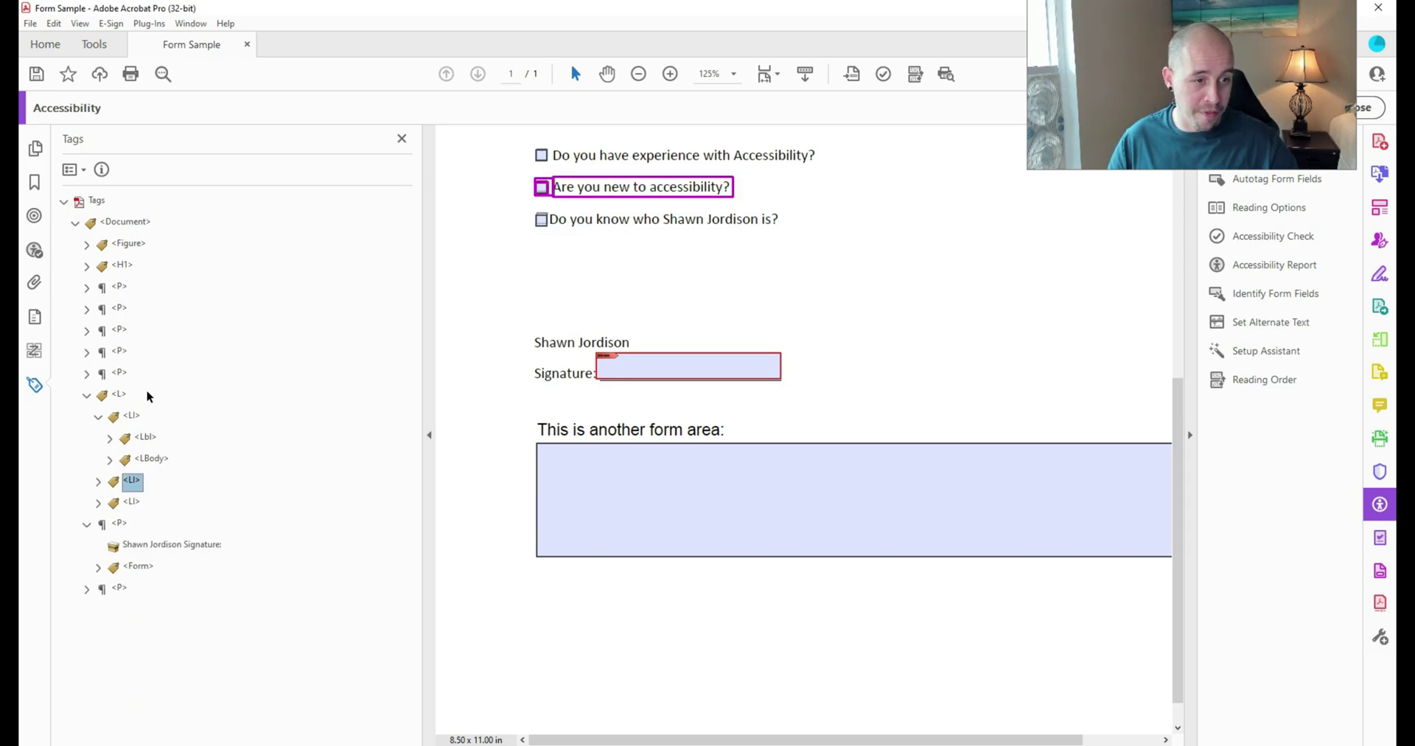
key(Up)
key(Left)
key(Left)
Step through the three list items to confirm each checkbox Form tag sits in its body
key(Down)
key(Up)
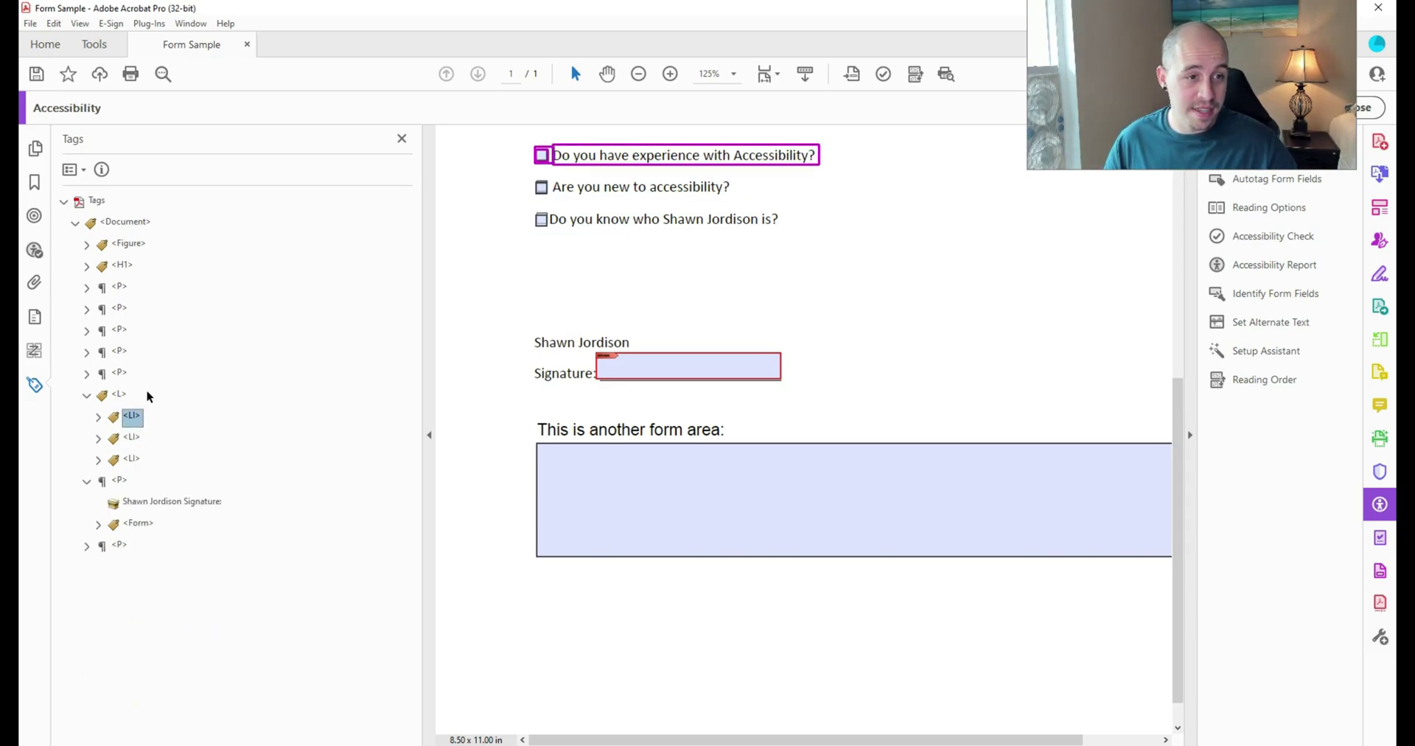
key(Down)
key(Down)
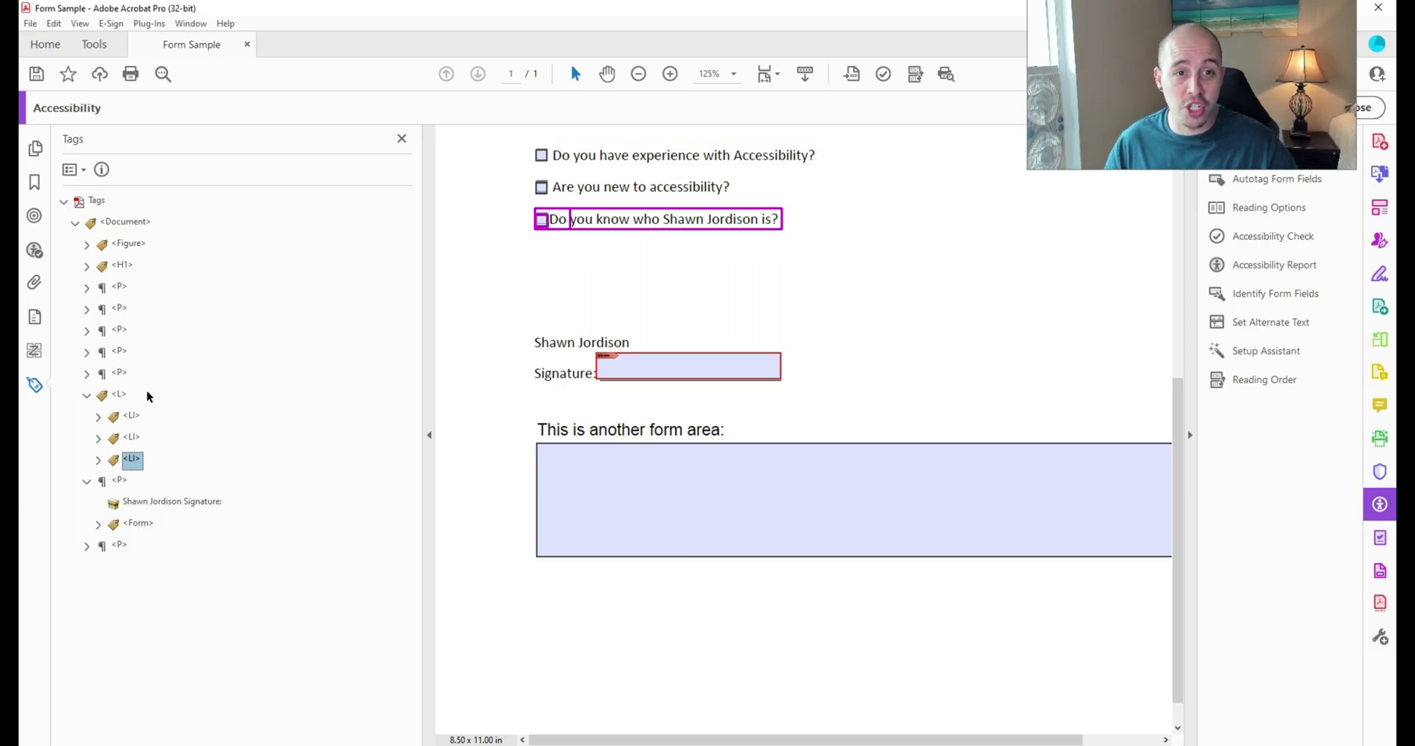
key(Up)
key(Up)
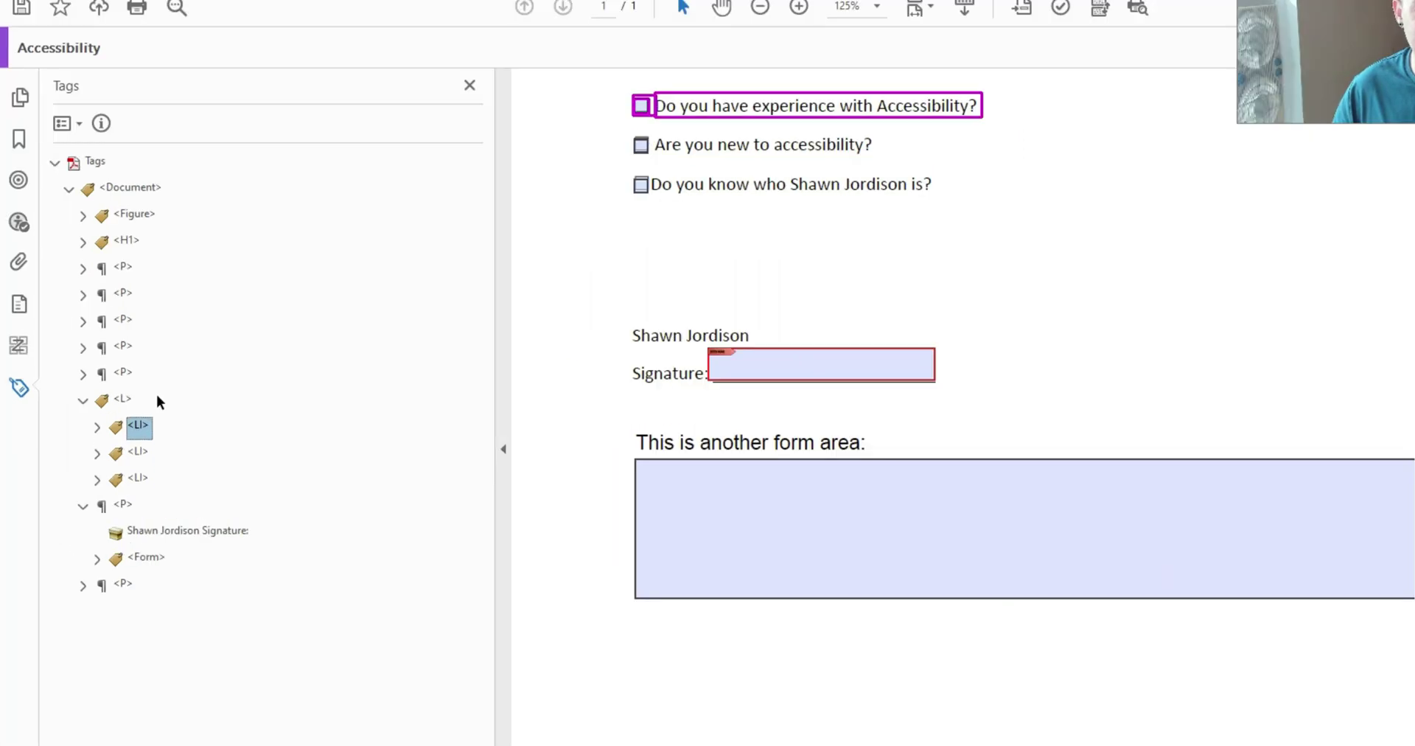
key(Right)
key(Down)
key(Down)
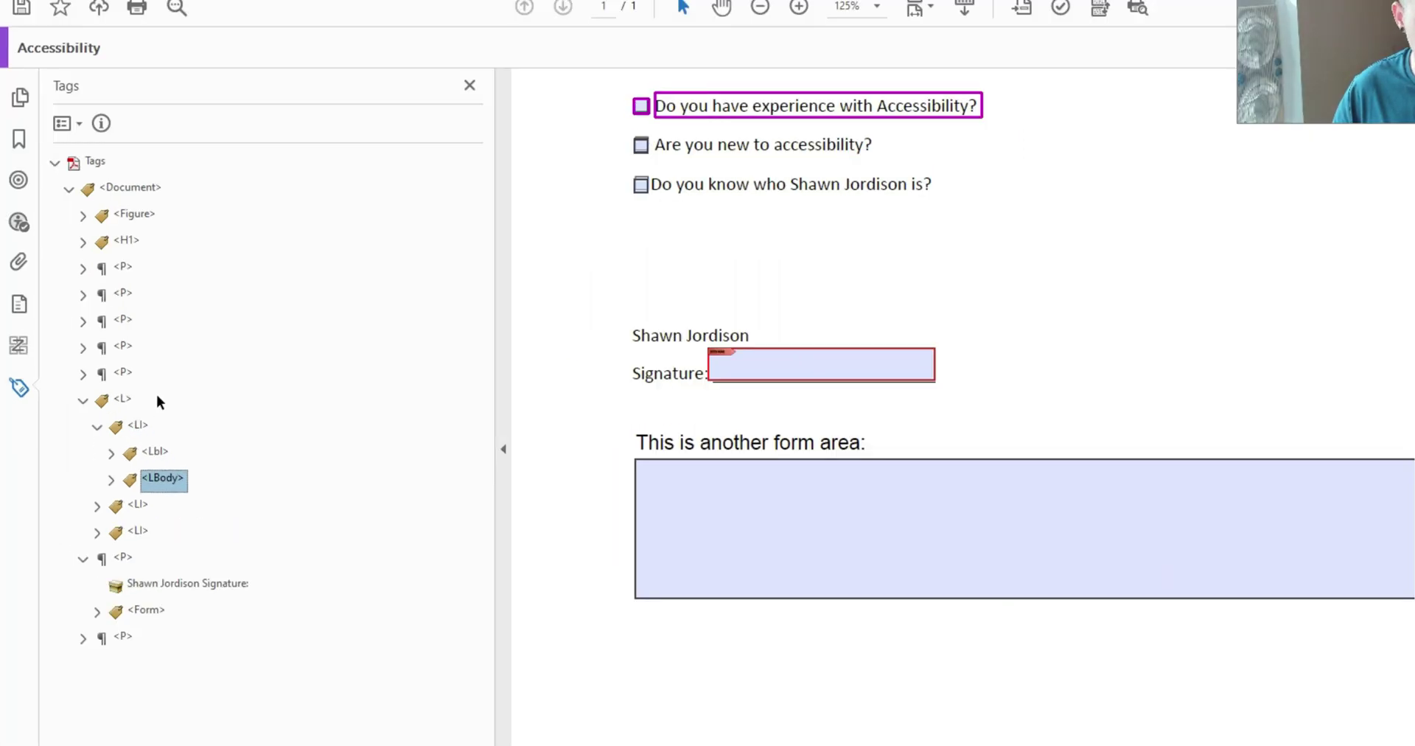
key(Down)
key(Down)
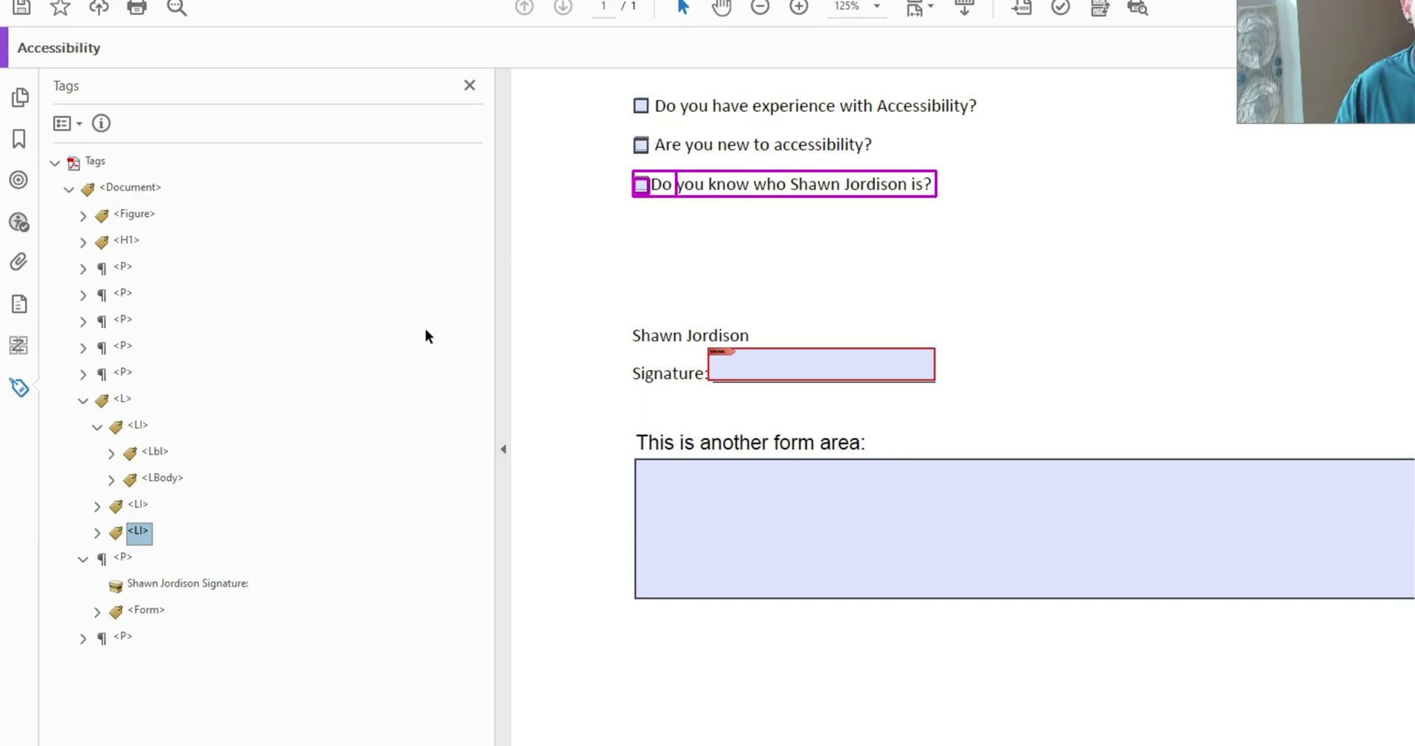
key(Up)
key(Up)
key(Up)
key(Up)
key(Left)
Expand the Form tags showing Signature - OBJR and Anotherform - OBJR, then zoom out to the full page
key(Down)
key(Down)
key(Down)
key(Down)
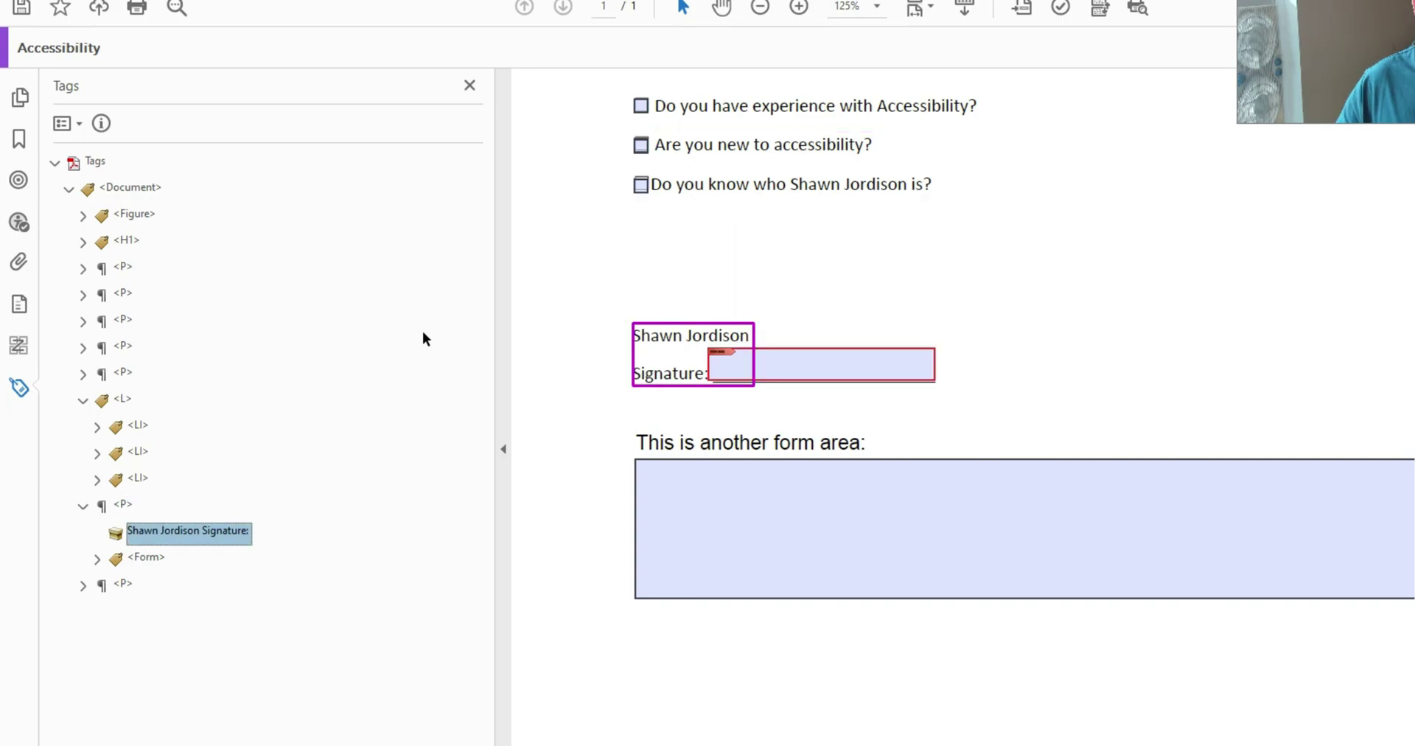
key(Down)
key(Right)
key(Down)
key(Down)
key(Right)
key(Down)
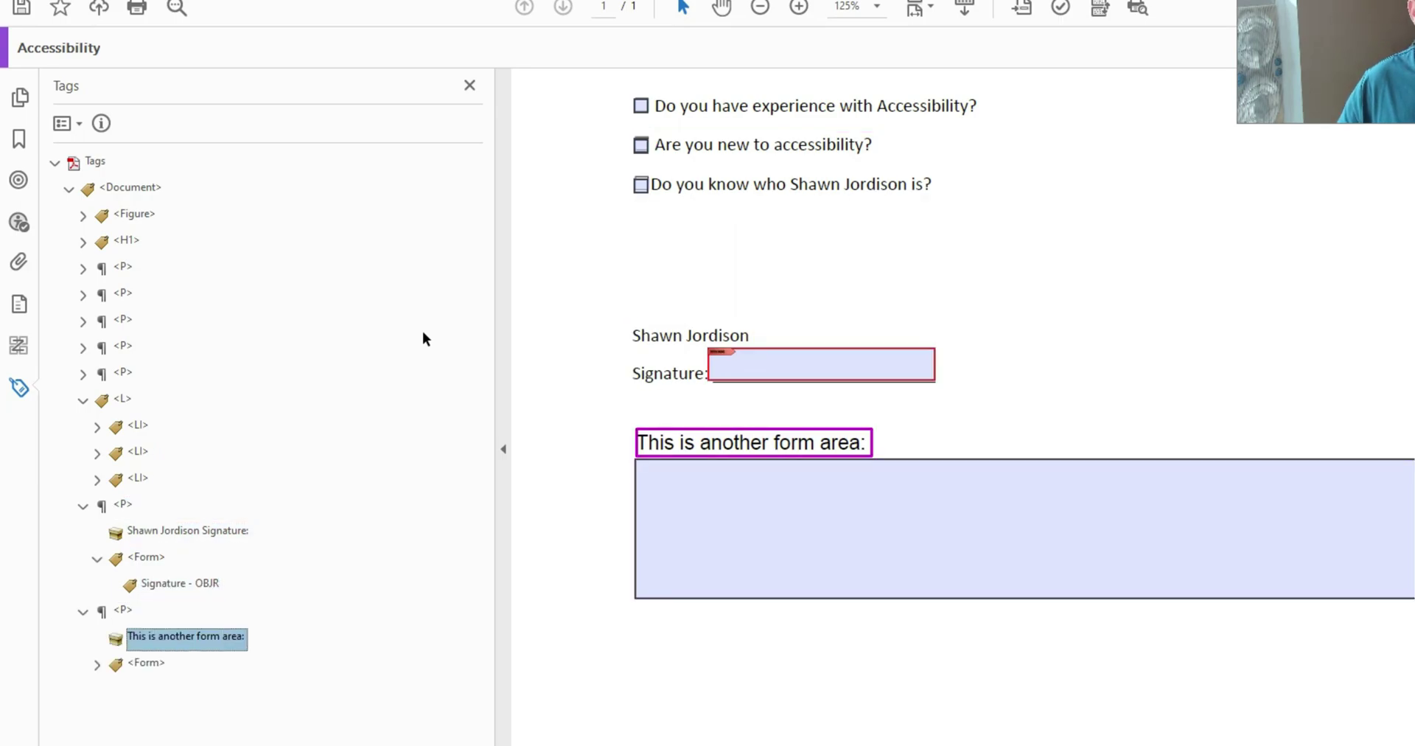
key(Down)
key(Right)
key(Down)
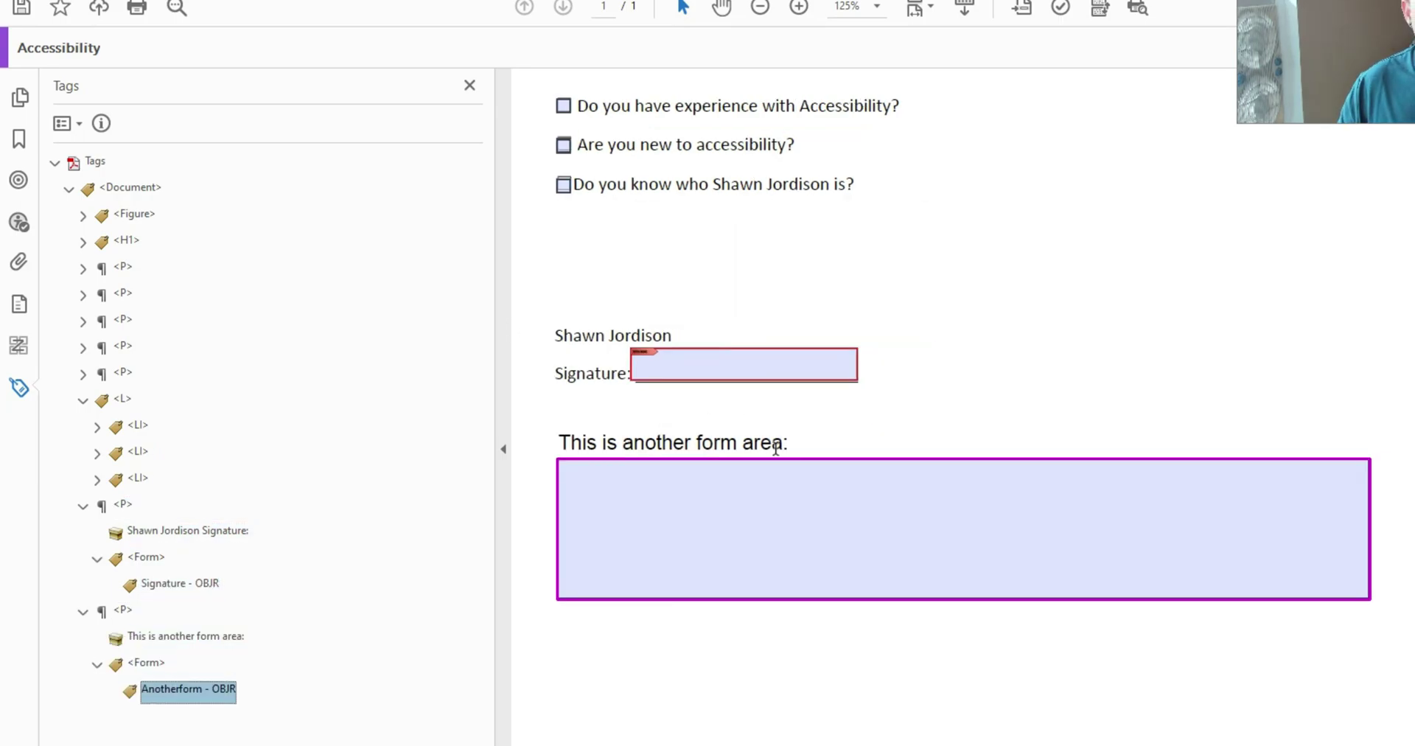
scroll(776, 442, up, 2)
key(ctrl+0)
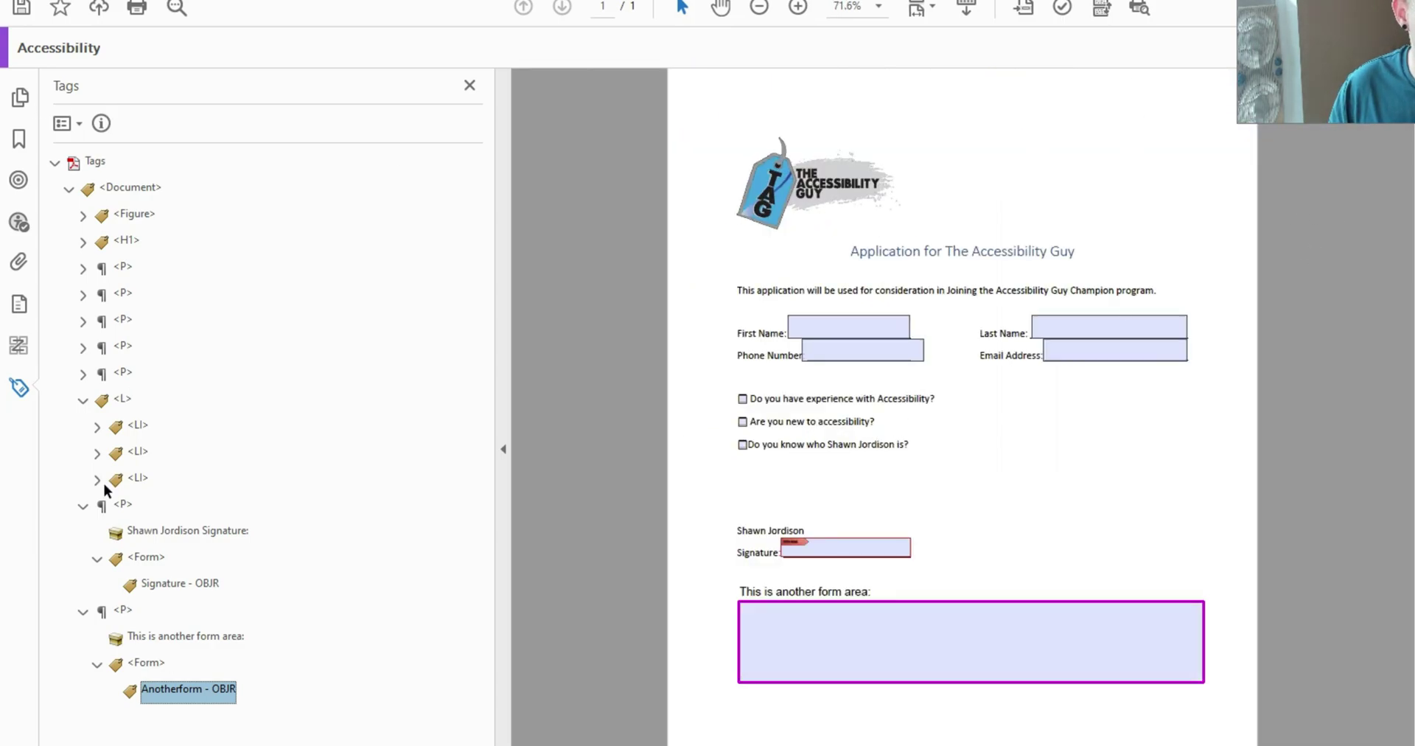
Collapse the expanded list, signature and last paragraph tags
click(87, 394)
click(85, 417)
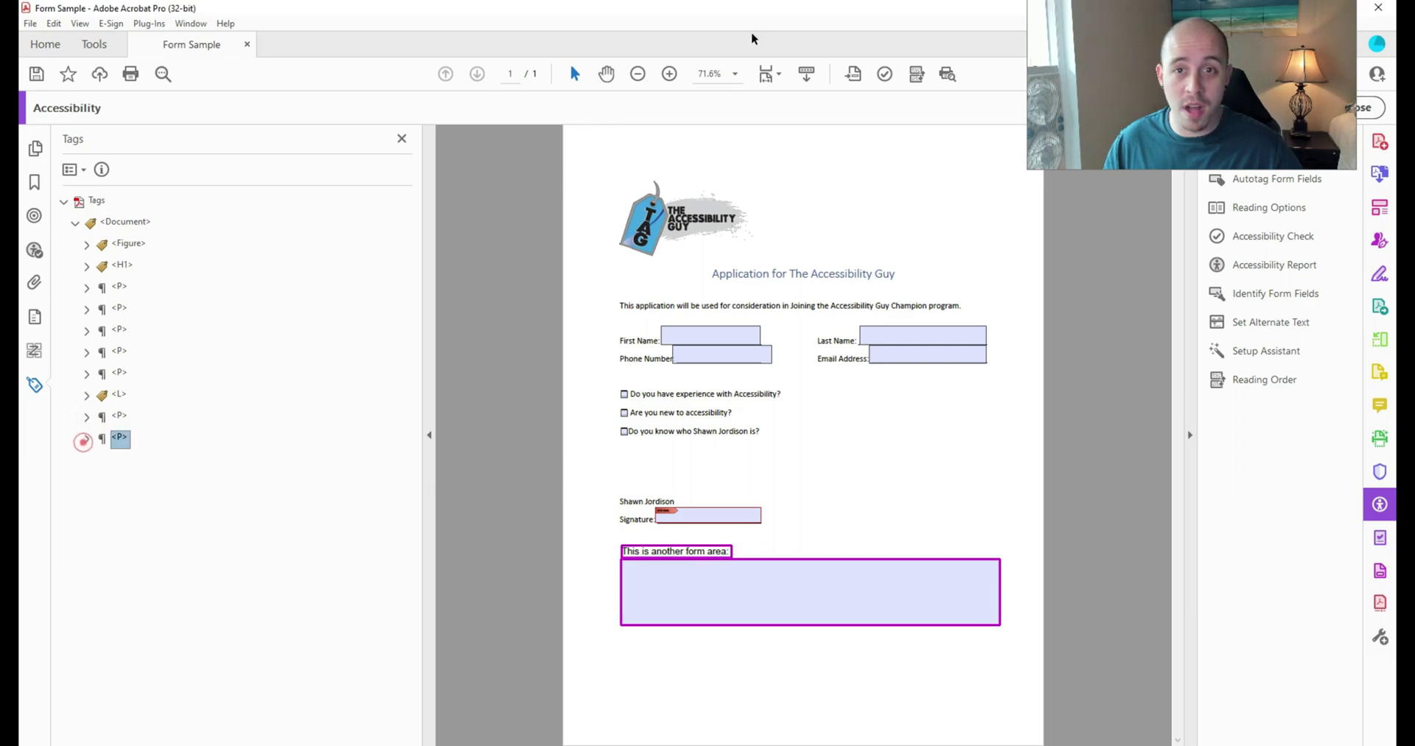
click(86, 438)
Run an Accessibility Check with all options, then return to Tags and save
click(884, 74)
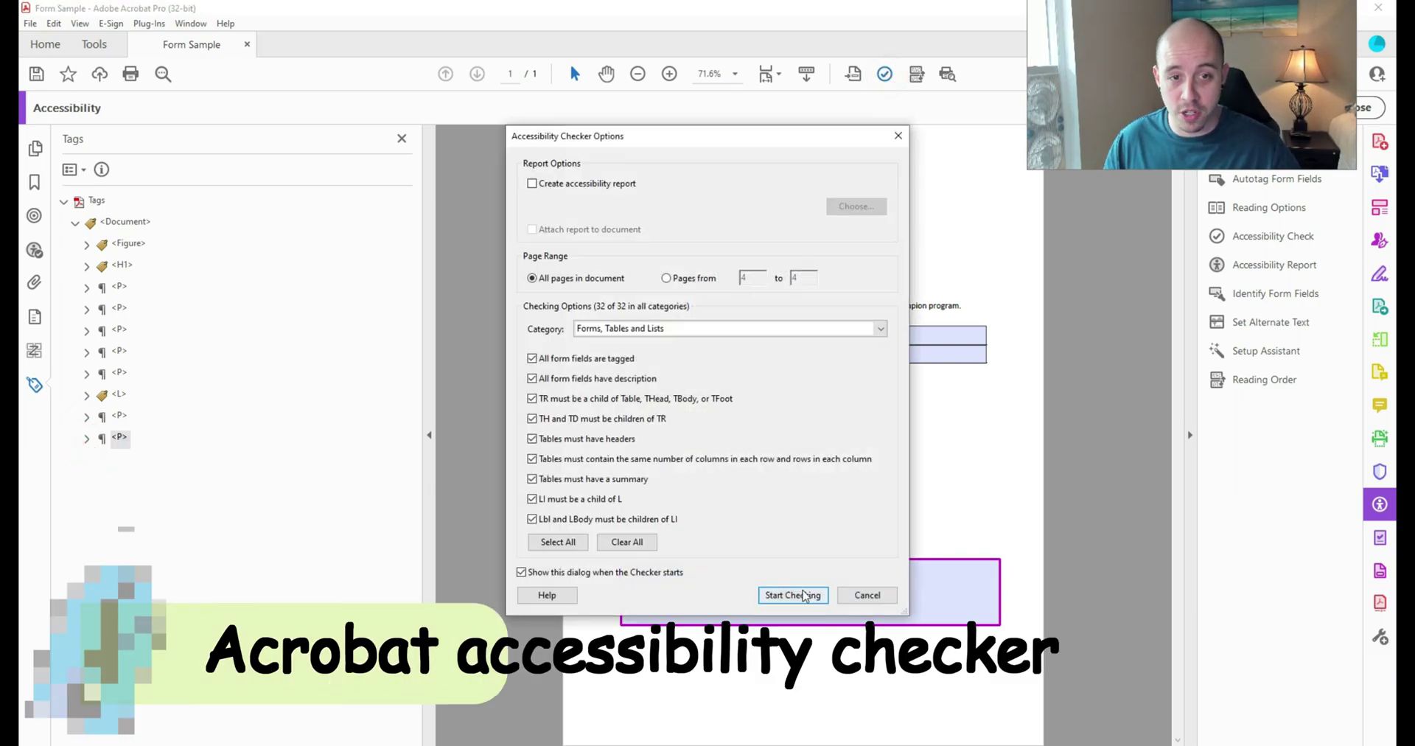
click(793, 594)
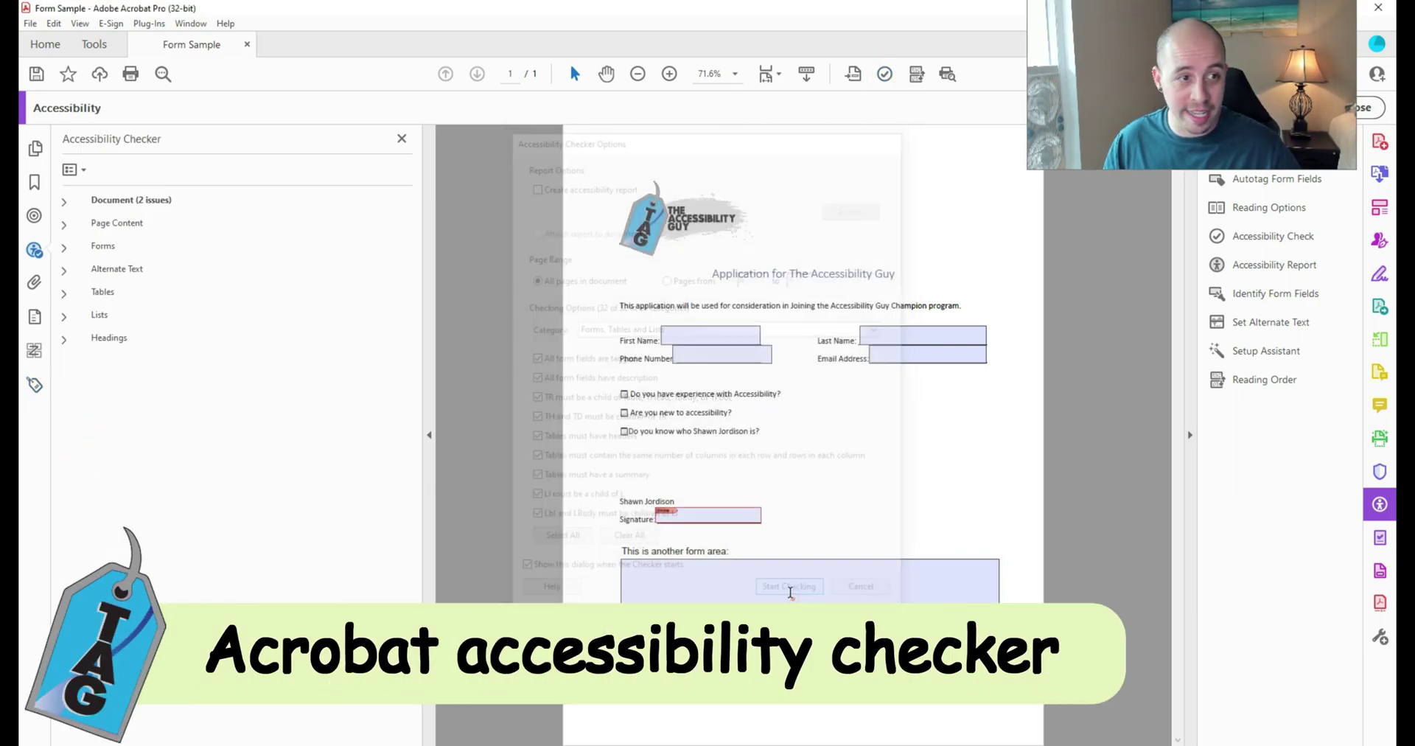
click(34, 388)
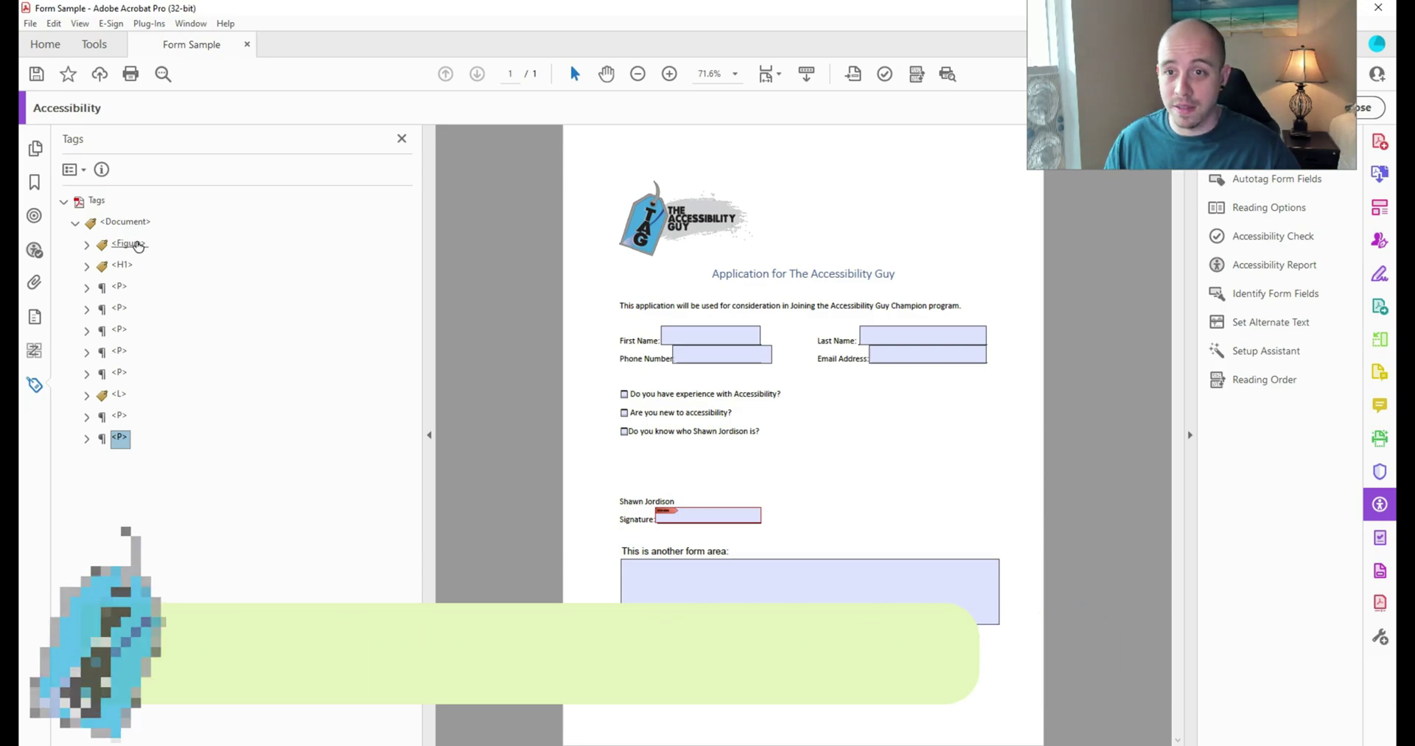
click(36, 74)
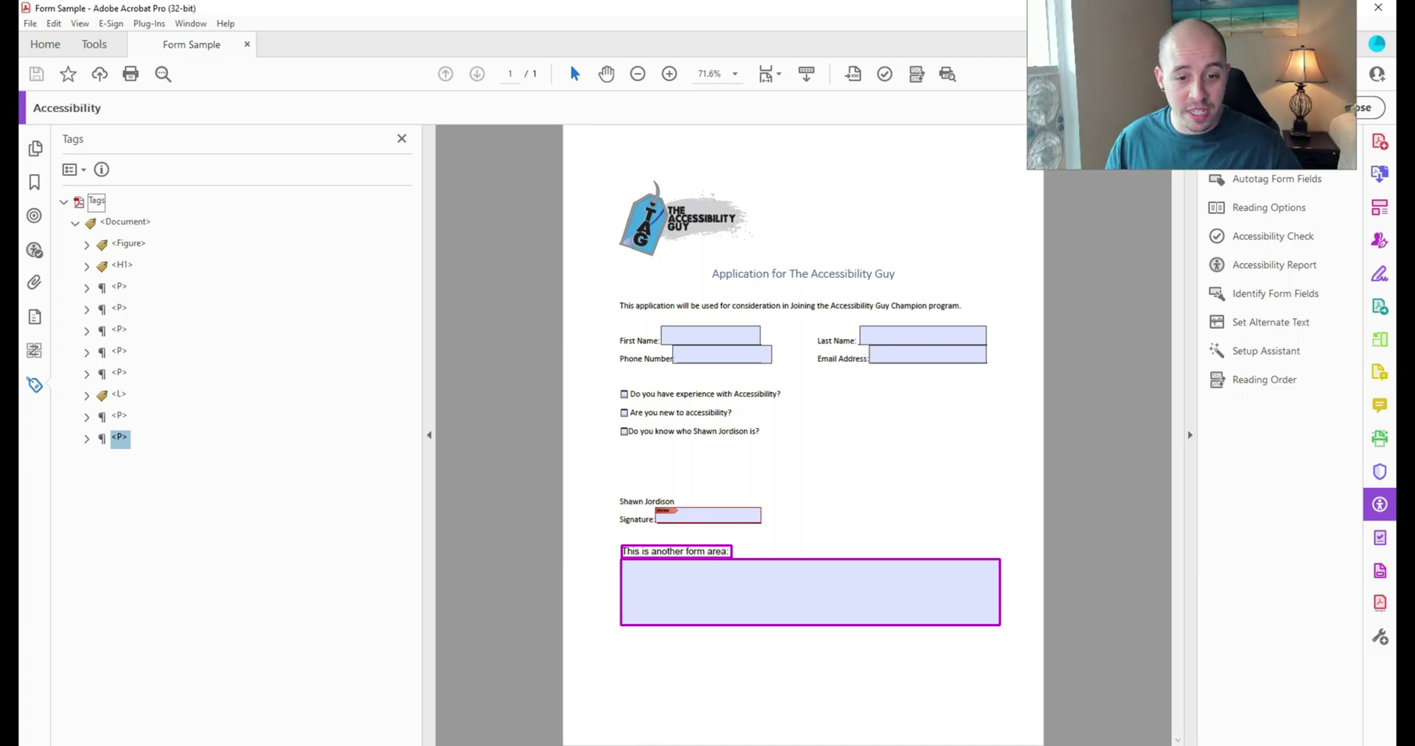
Load the form PDF into PAC 2021 with the WCAG view and open Results in Detail
click(885, 701)
drag(314, 70, 651, 70)
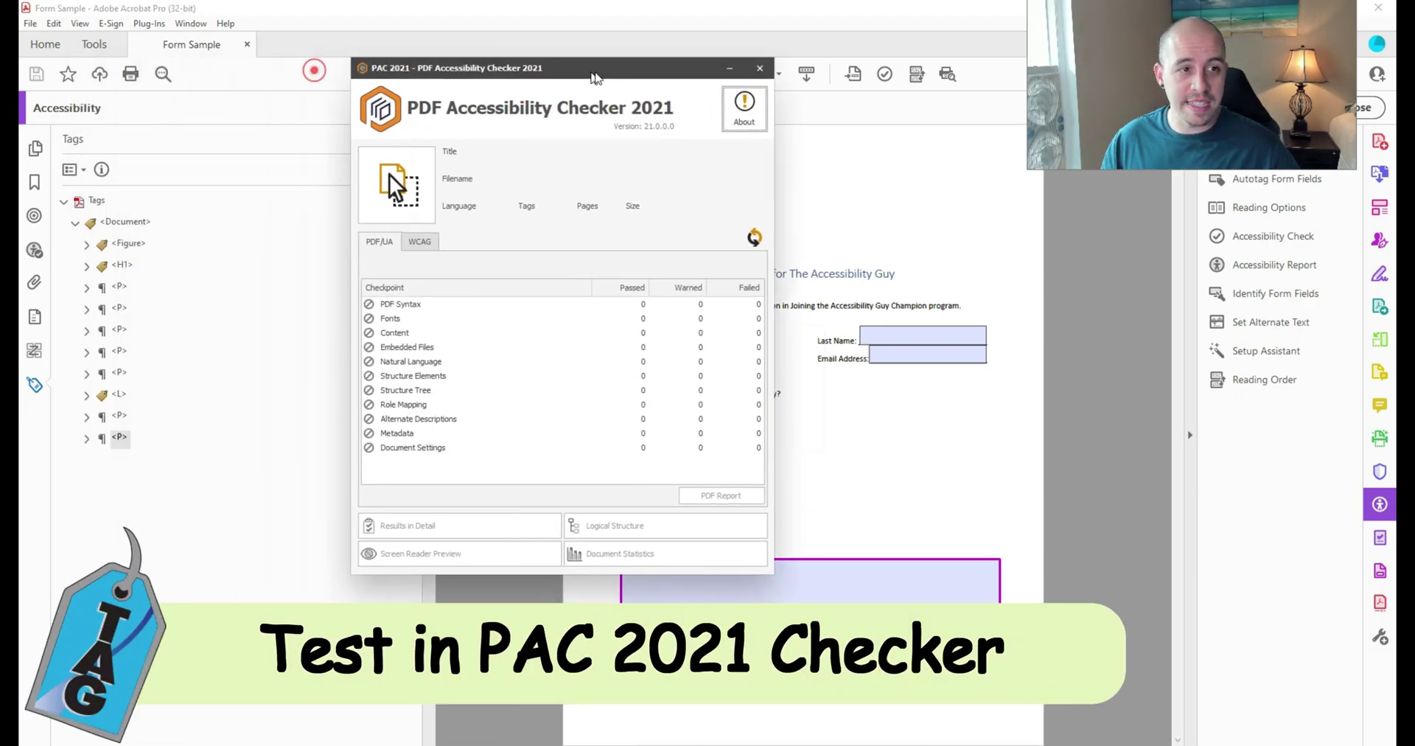
click(425, 245)
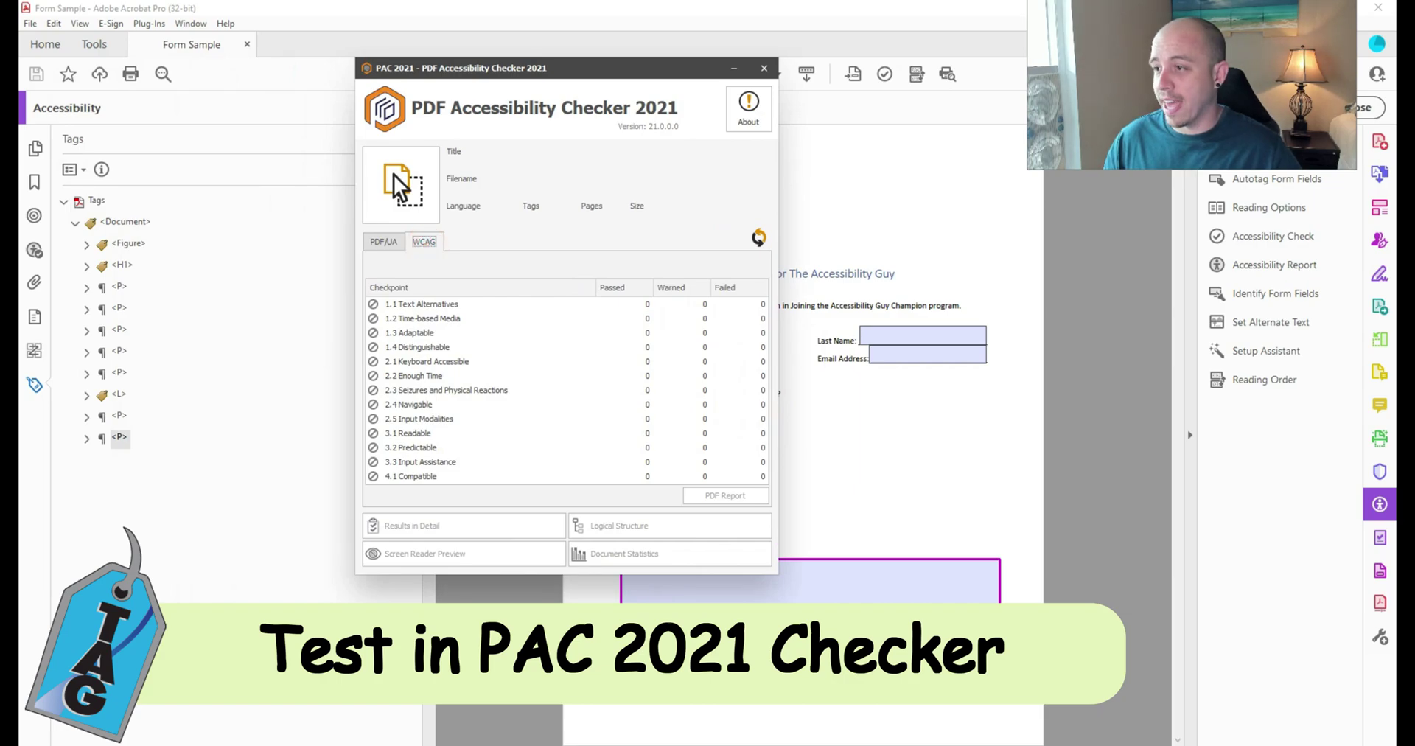
click(394, 175)
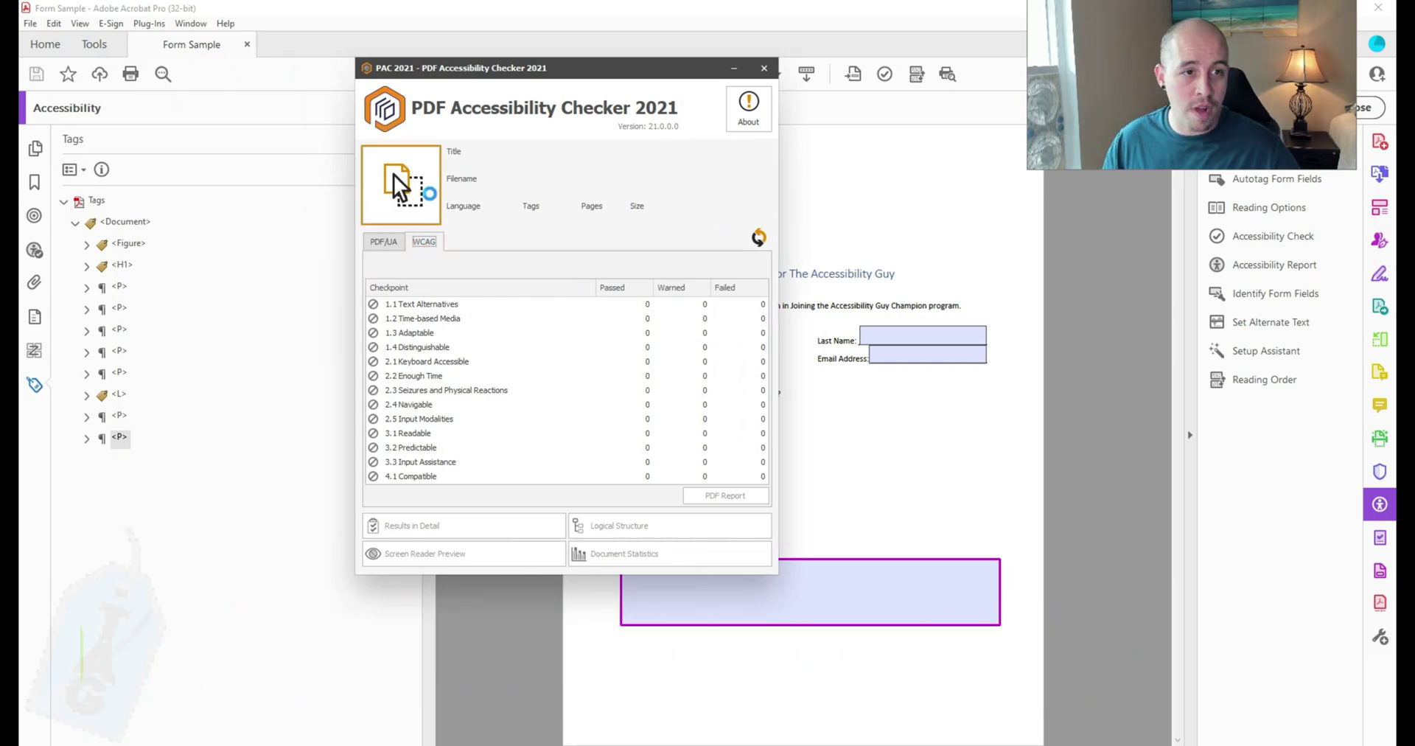
click(430, 325)
click(458, 527)
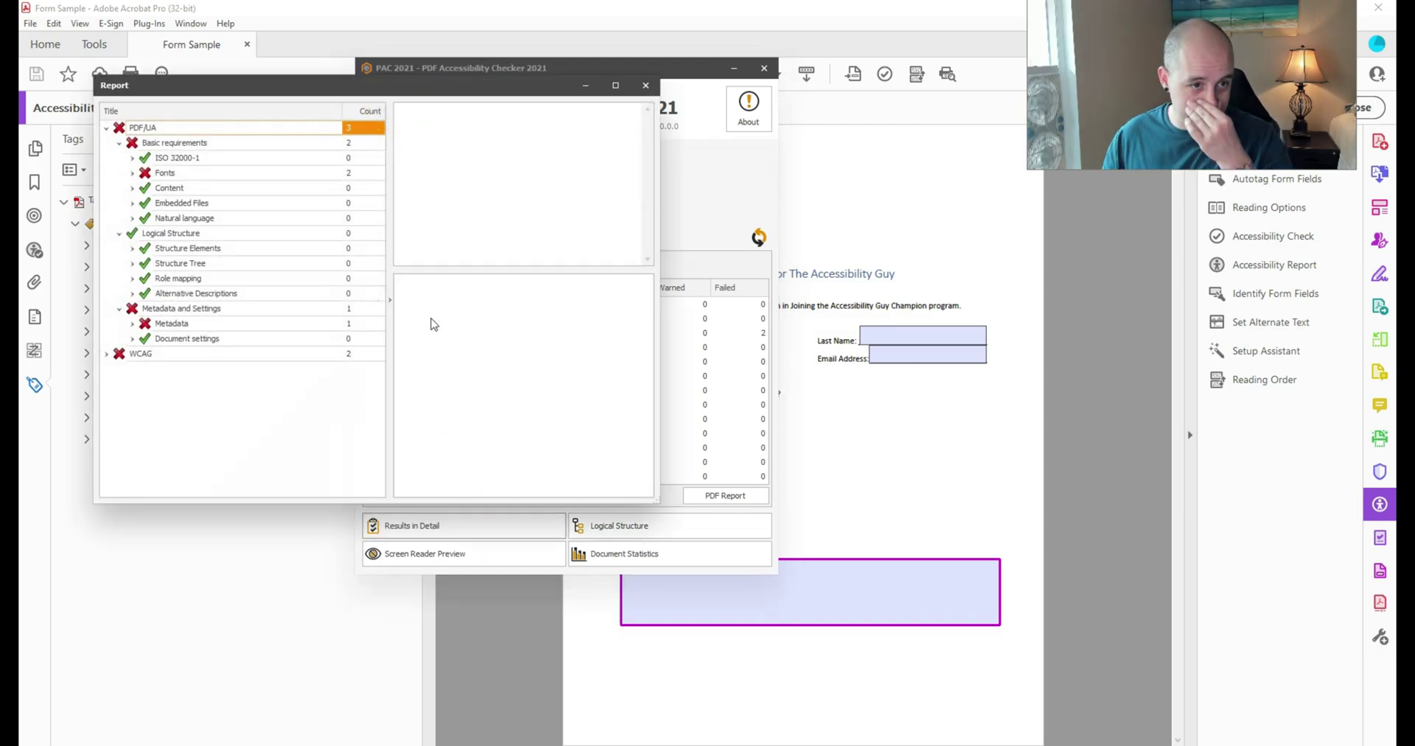
Expand Perceivable > 1.3 Adaptable > Font embedding to find the two unembedded fonts, then close the report
click(107, 353)
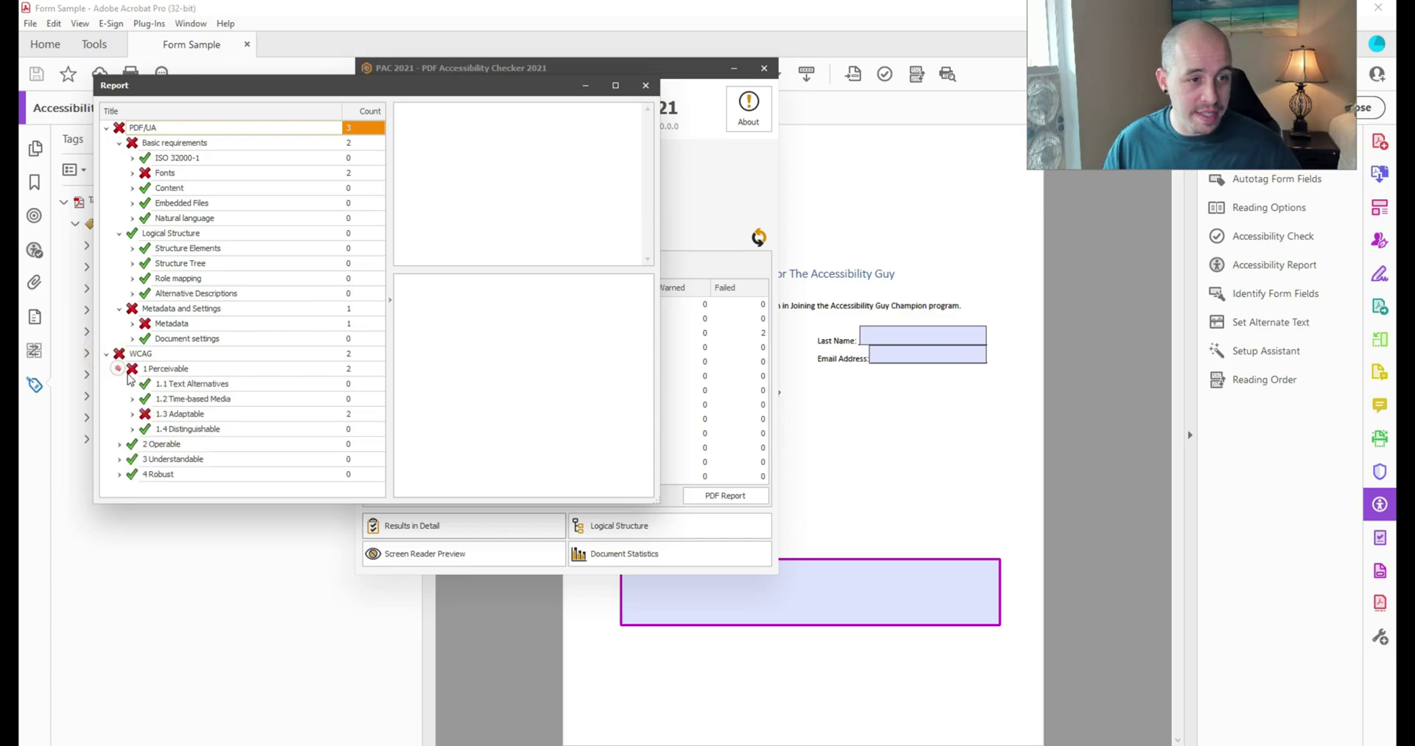
click(133, 414)
click(158, 443)
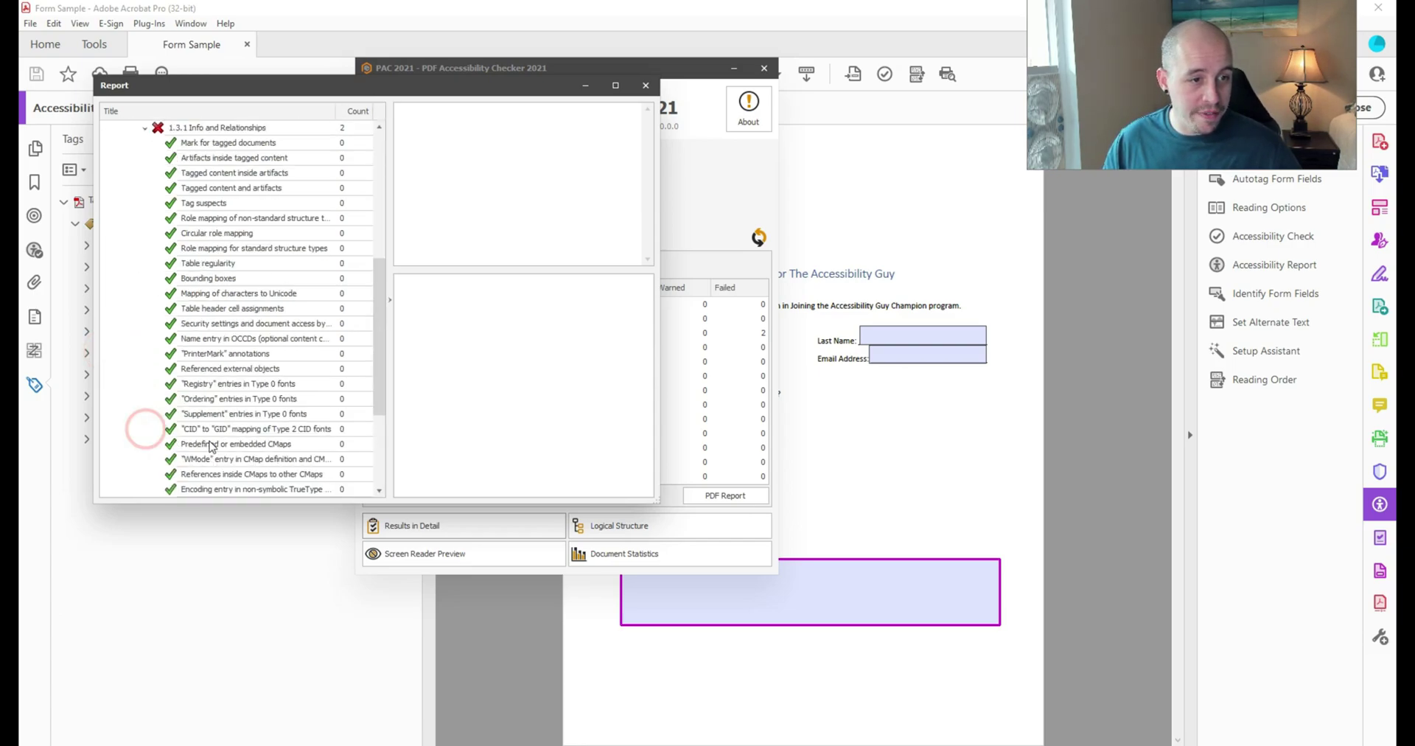
scroll(213, 446, down, 3)
click(158, 354)
click(214, 369)
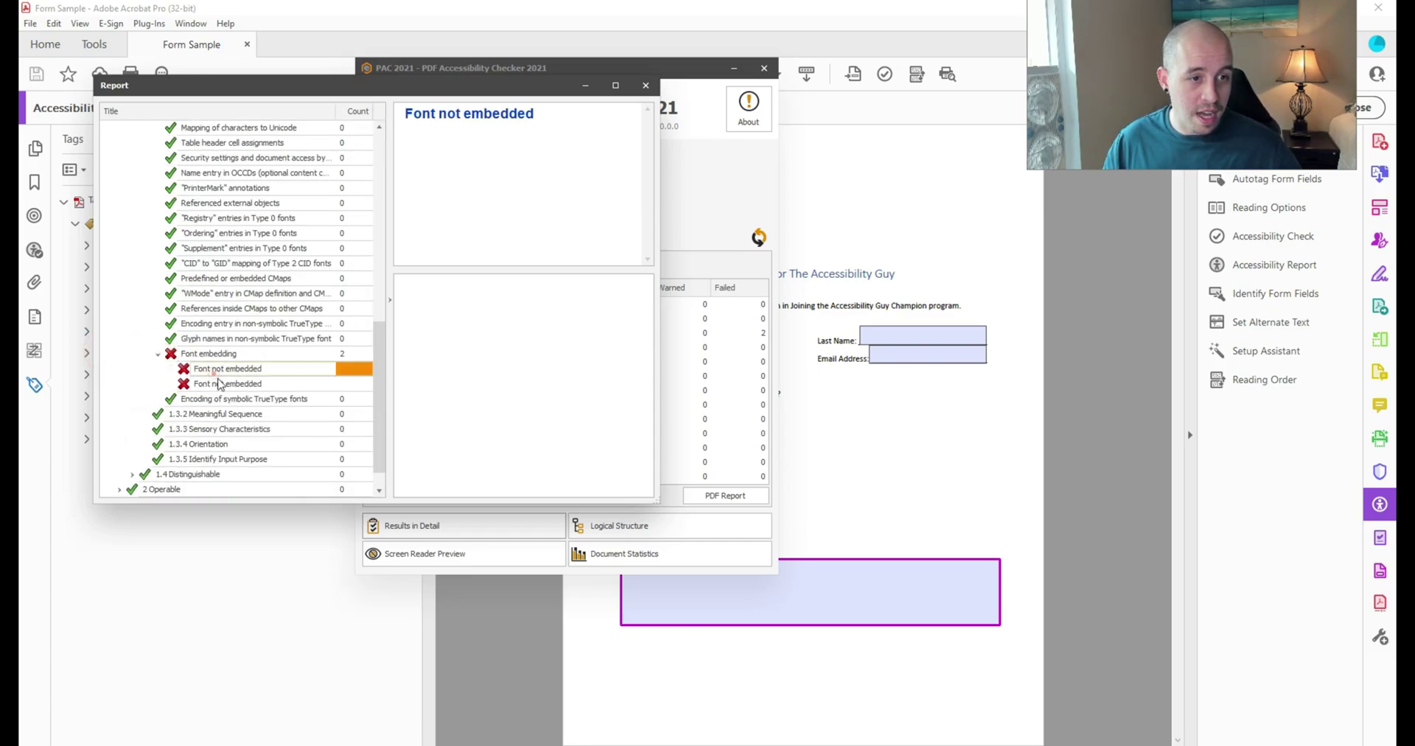
click(215, 369)
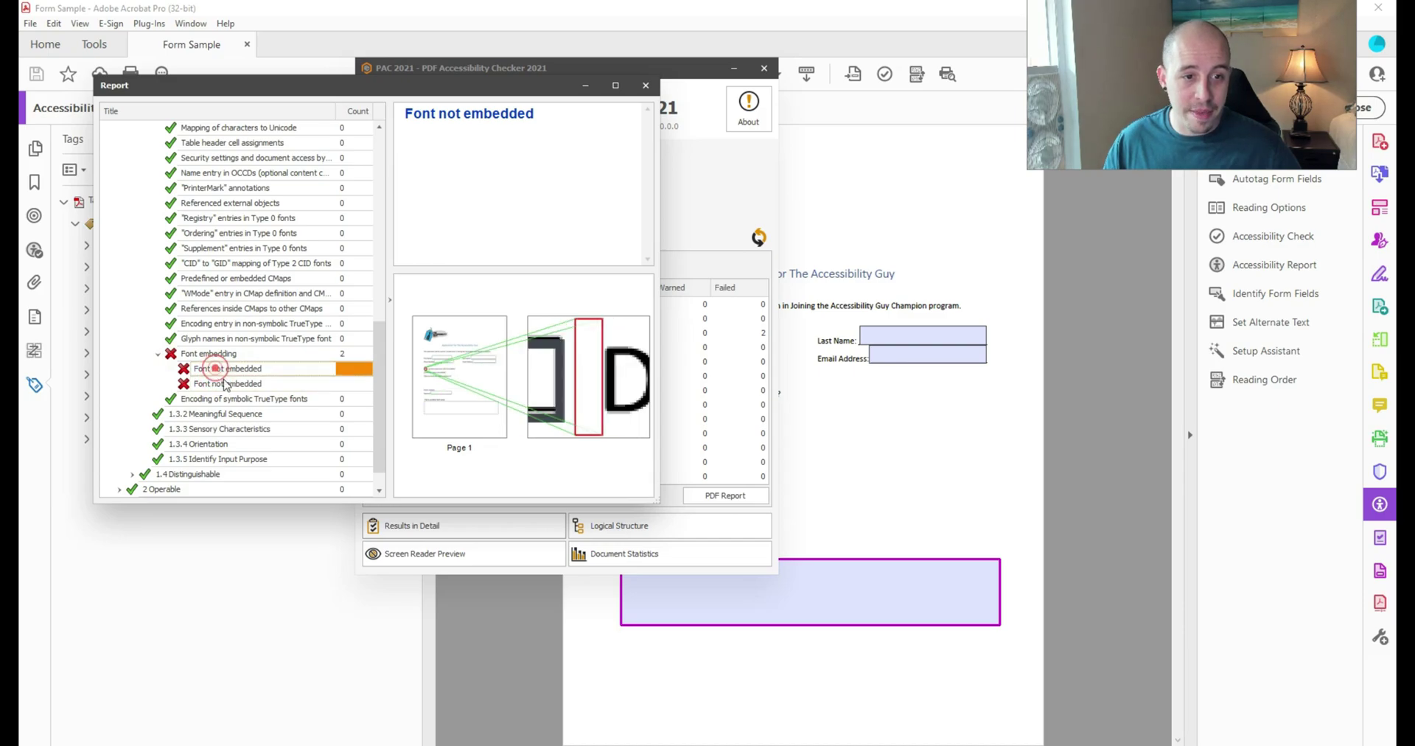
click(645, 85)
In Preflight, filter to fixups, search 'font' and select Embed missing fonts
click(688, 65)
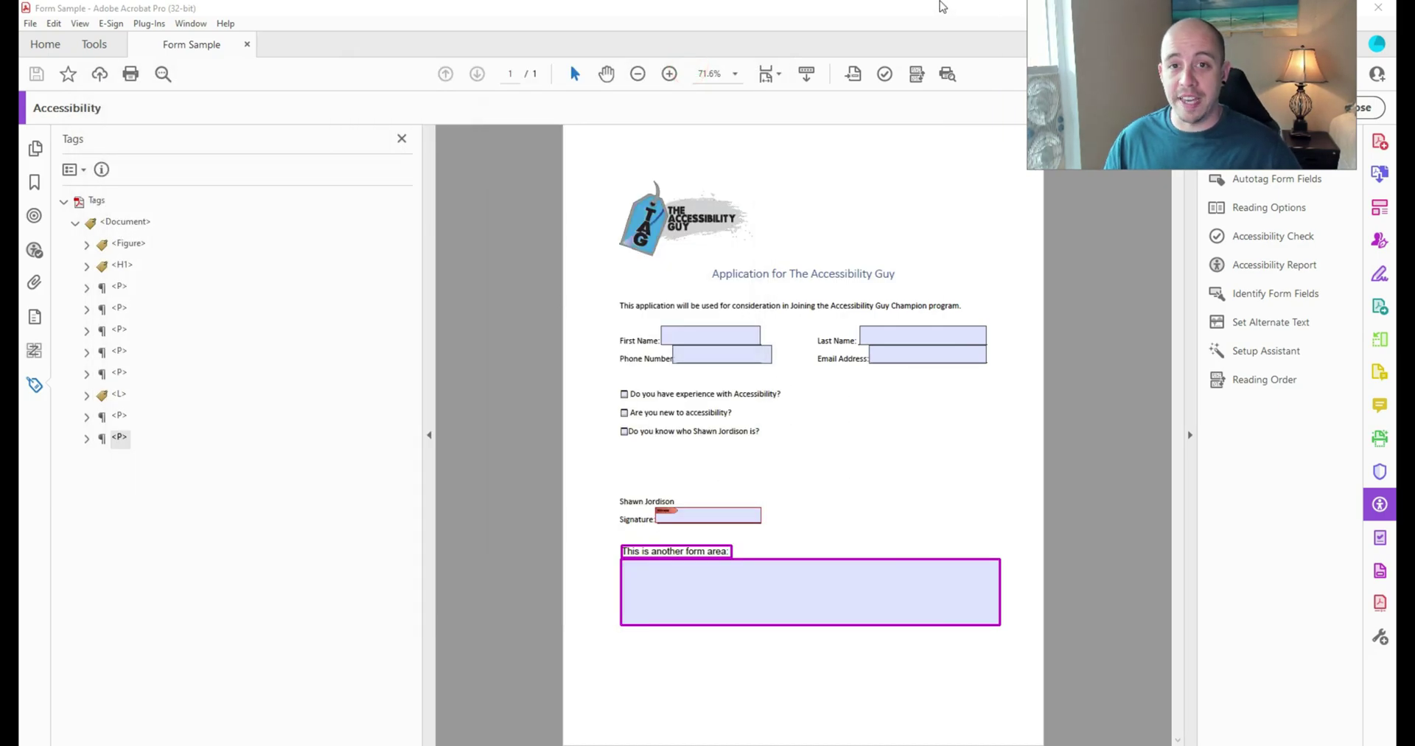
click(949, 77)
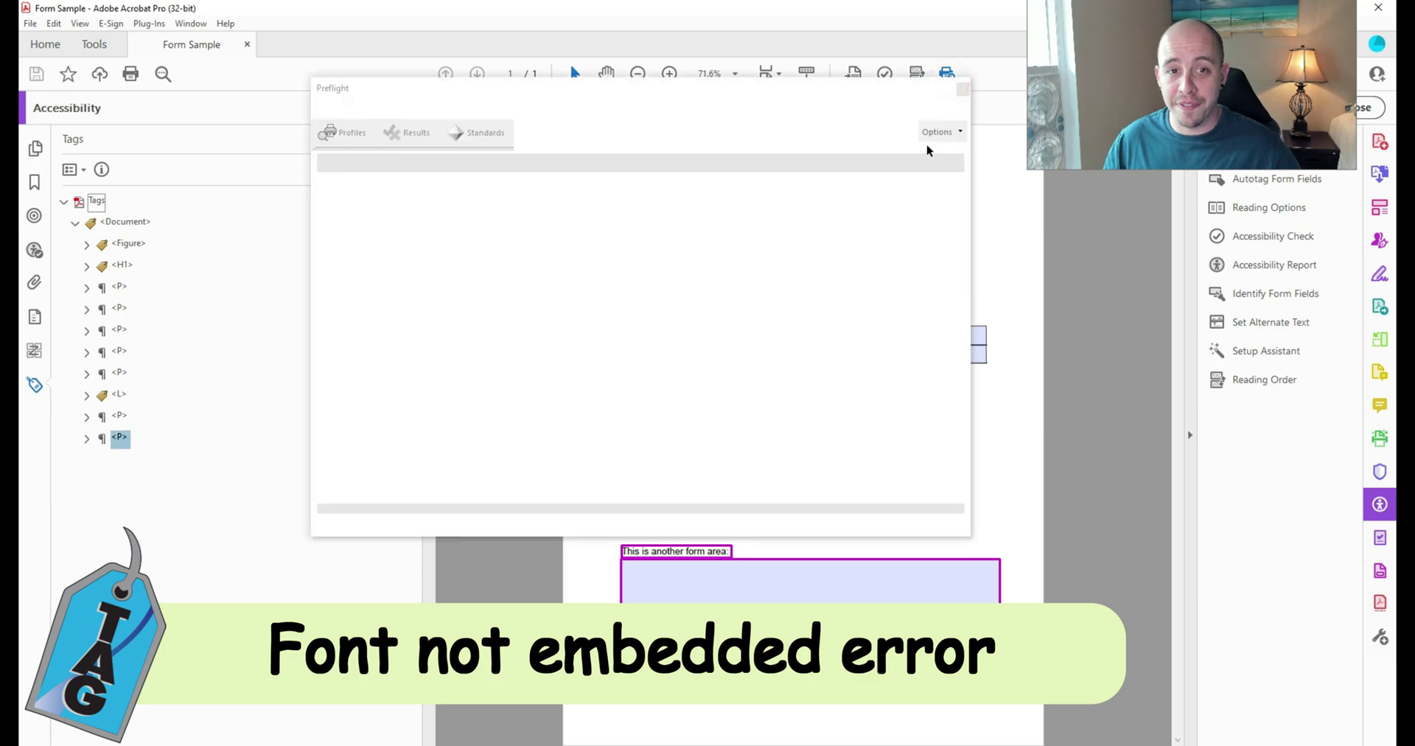
click(660, 161)
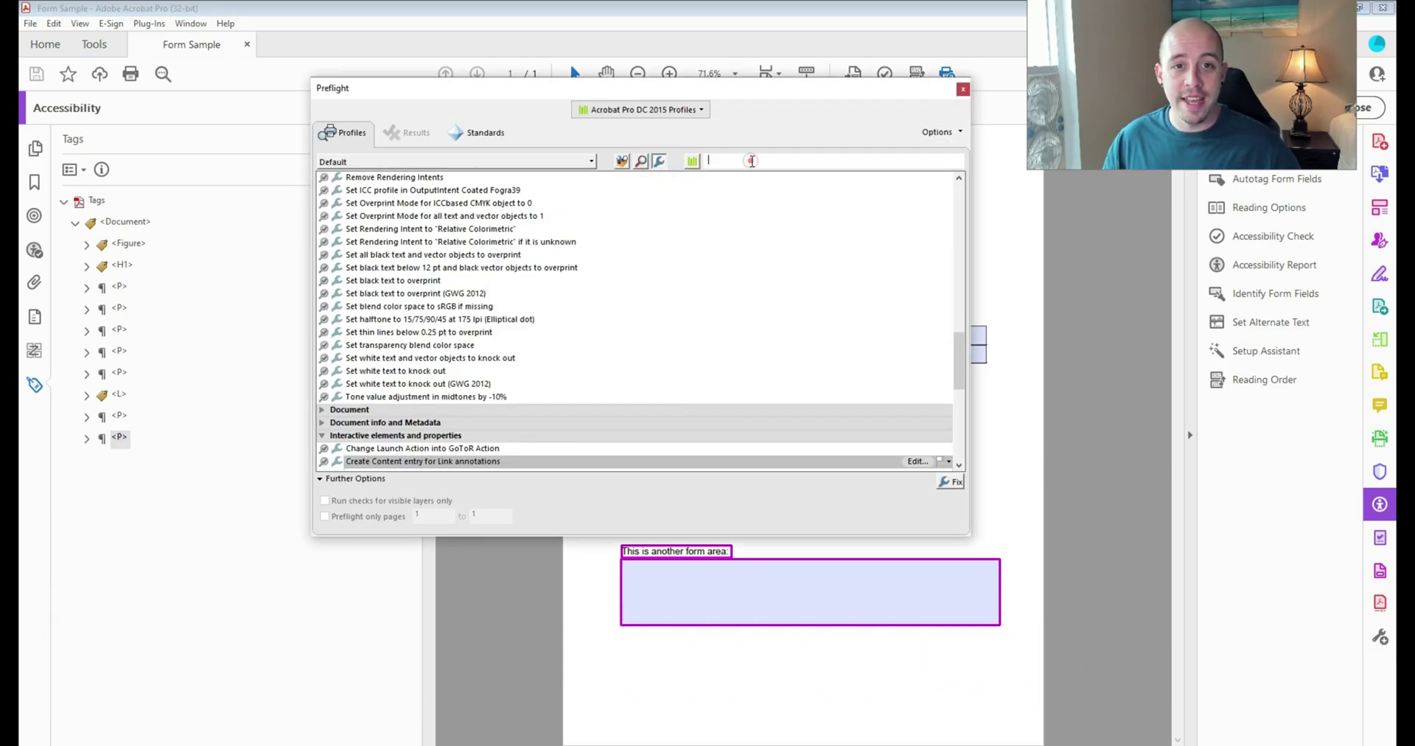
text(font)
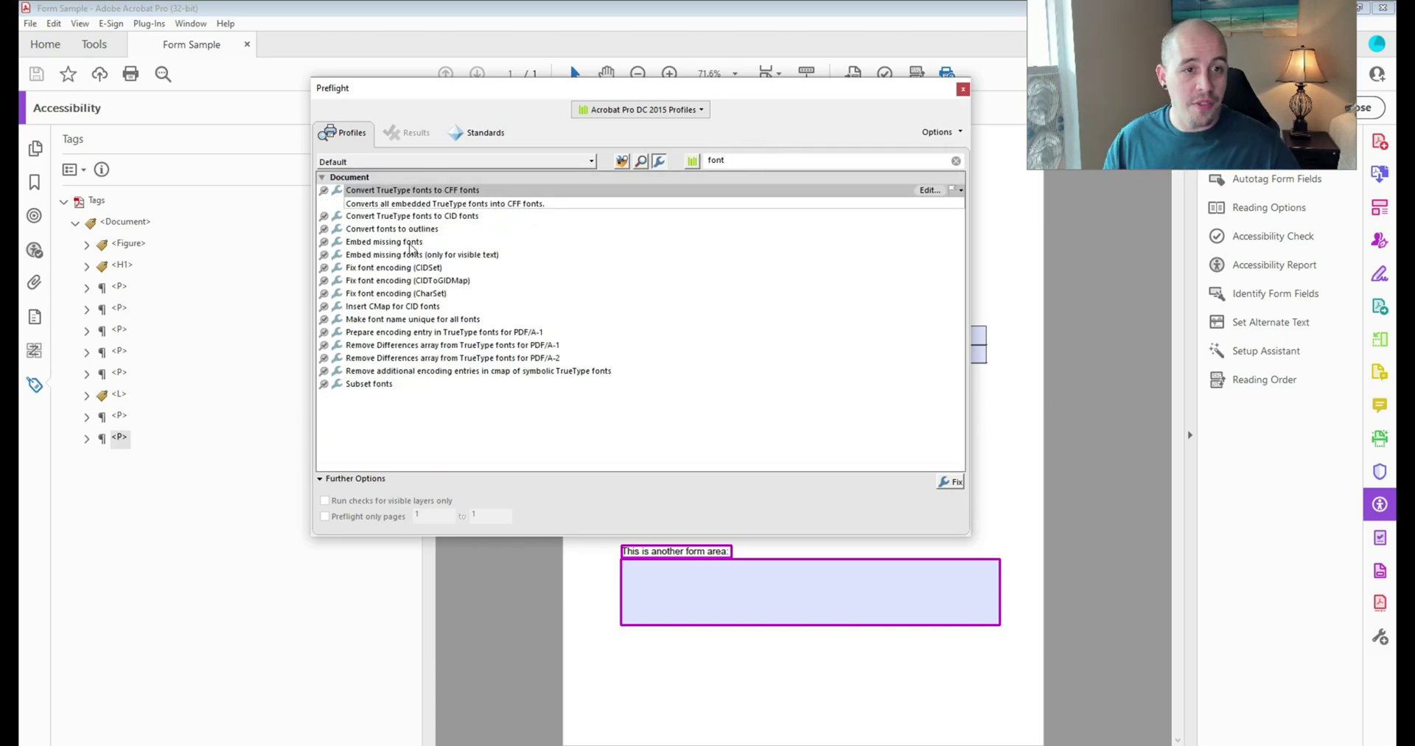
click(402, 241)
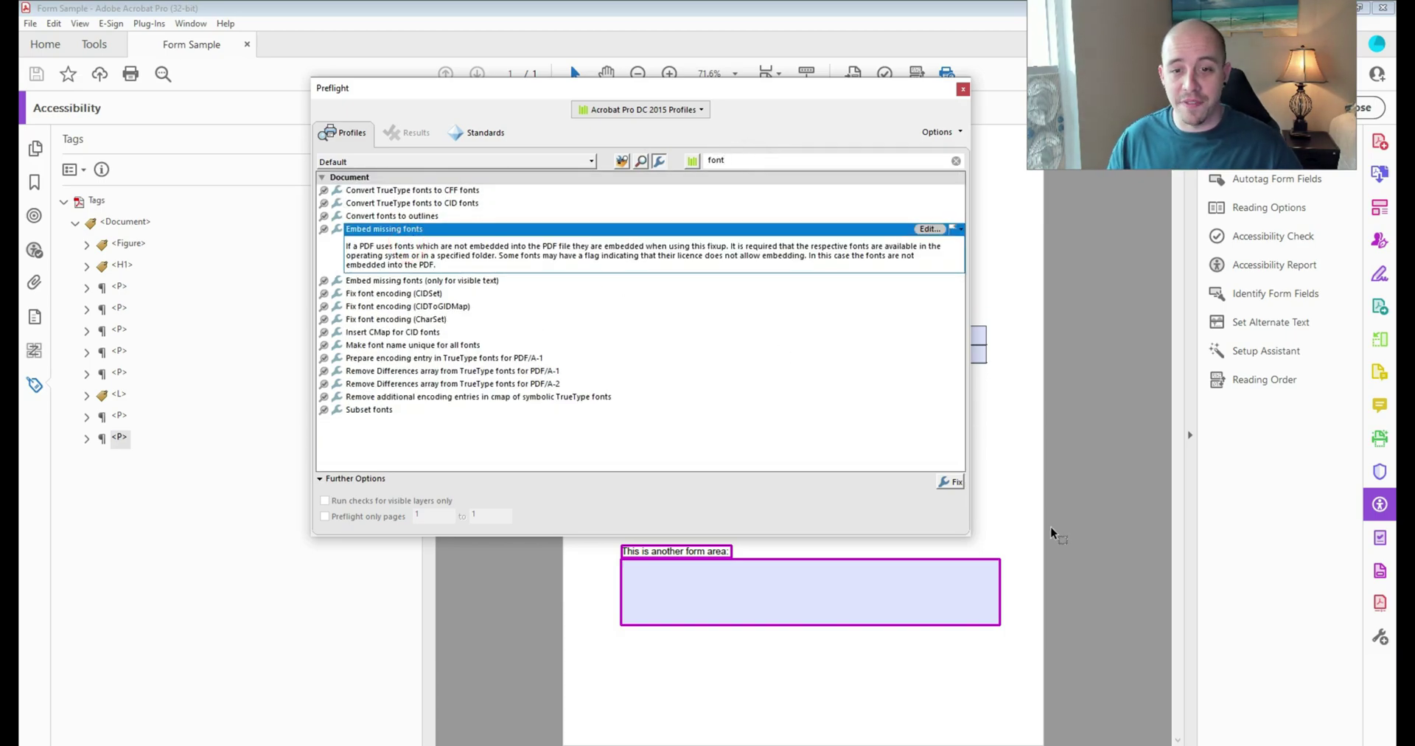
Run the fixup, saving the result over the original PDF
click(948, 483)
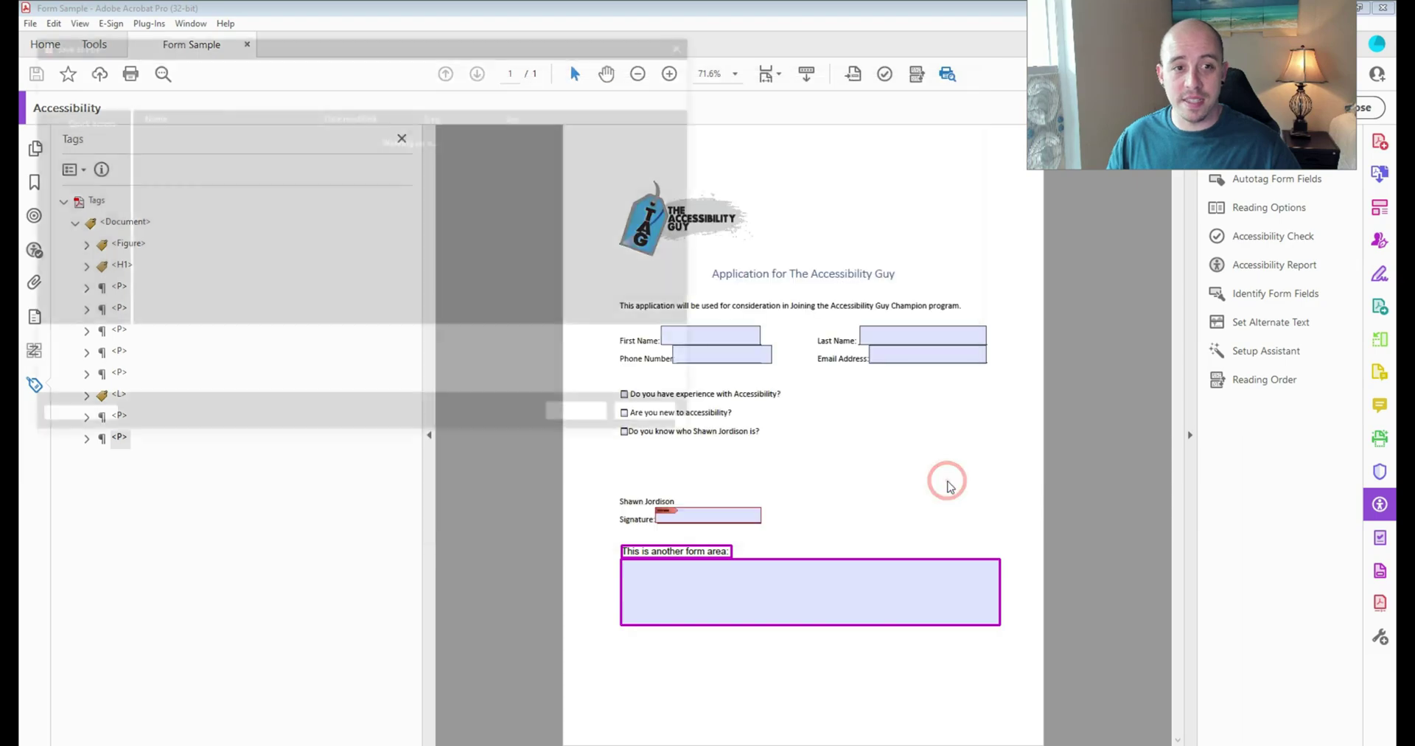
click(581, 412)
click(759, 439)
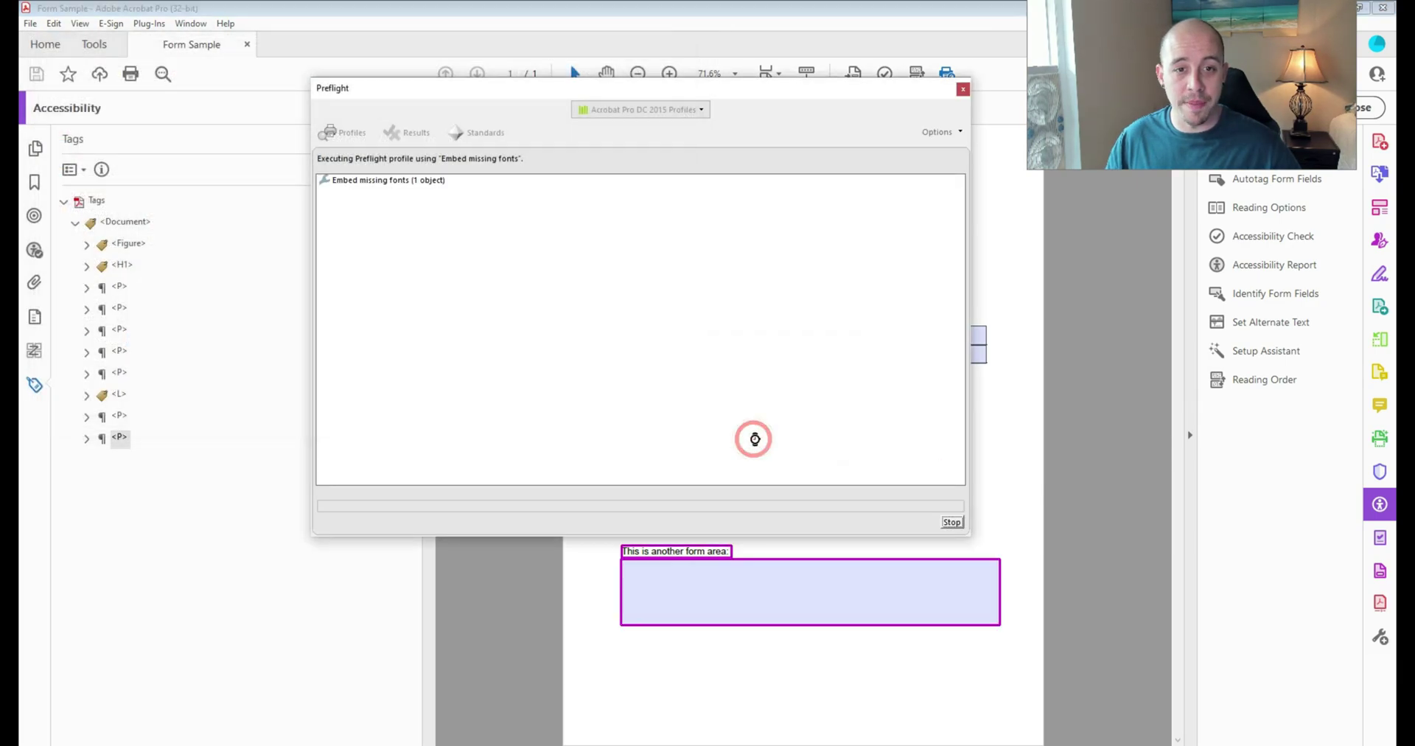
Close the Preflight window and switch to PAC 2021 to recheck the form
click(962, 88)
key(alt+Tab)
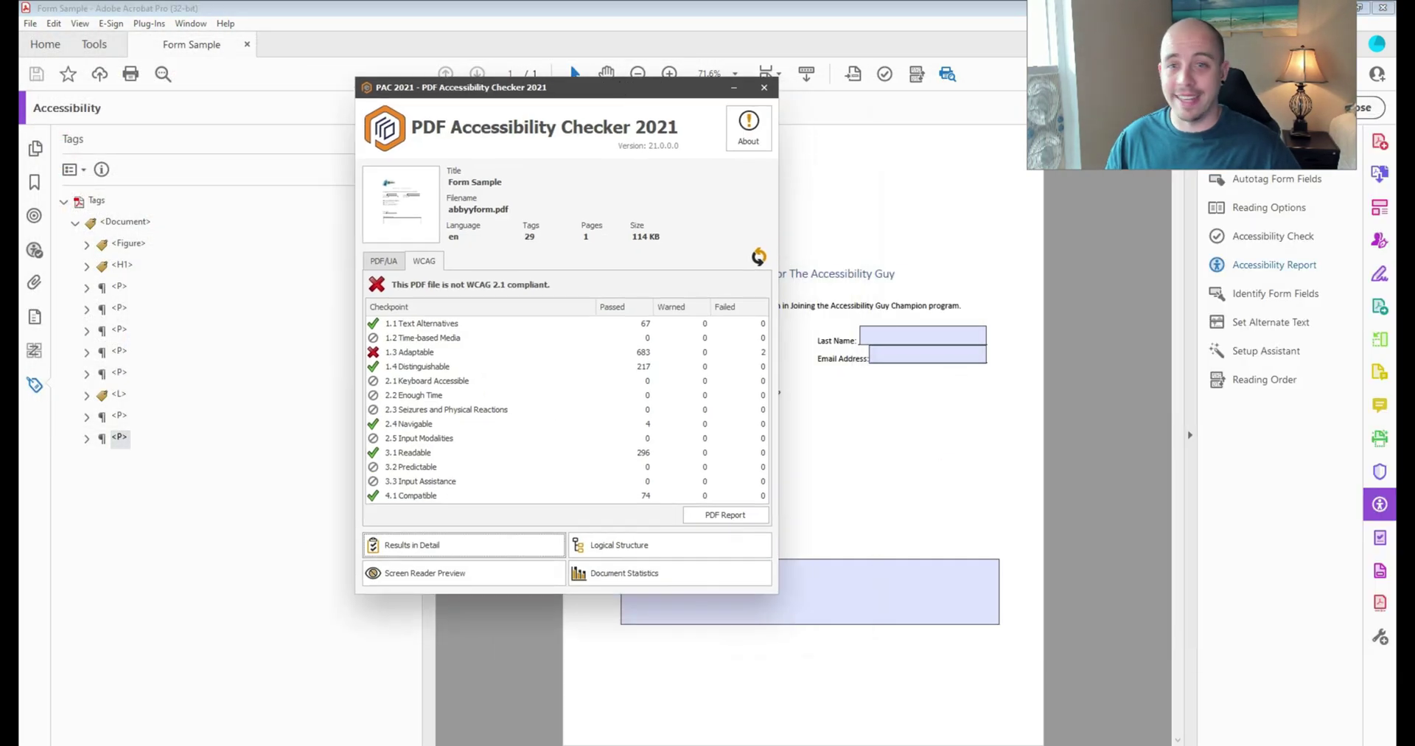